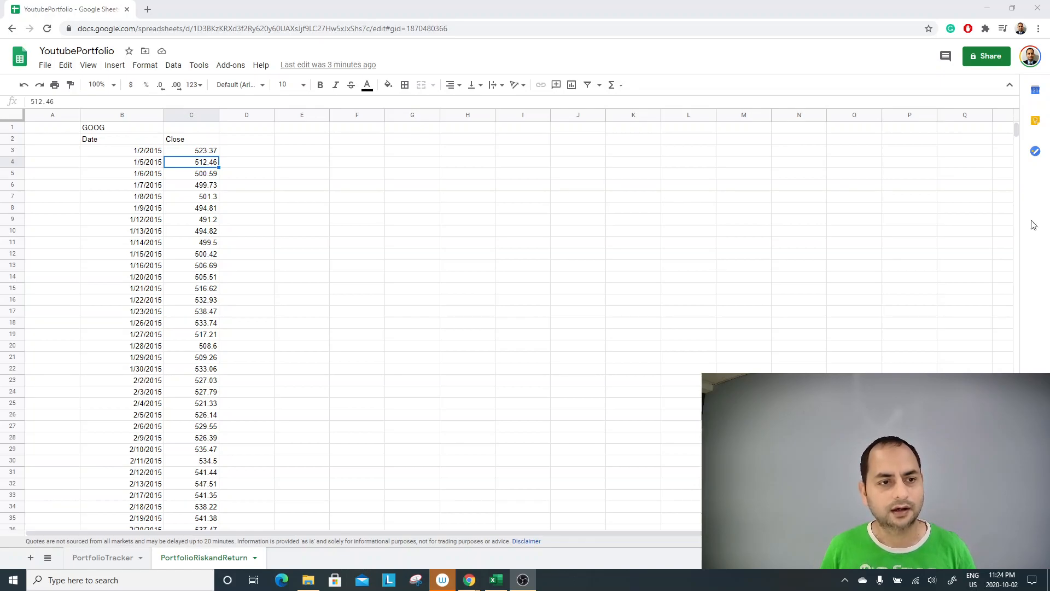
# Step: Examine the live price formulas in the Price Now column of the PortfolioTracker sheet
pyautogui.click(99, 559)
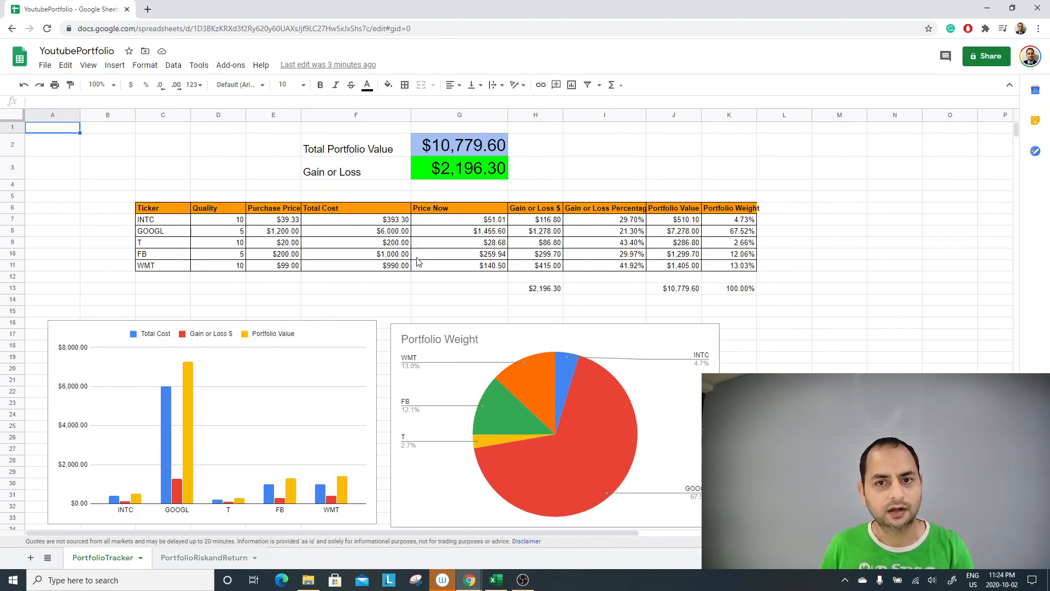
pyautogui.click(461, 221)
pyautogui.click(466, 255)
pyautogui.click(464, 230)
pyautogui.click(463, 222)
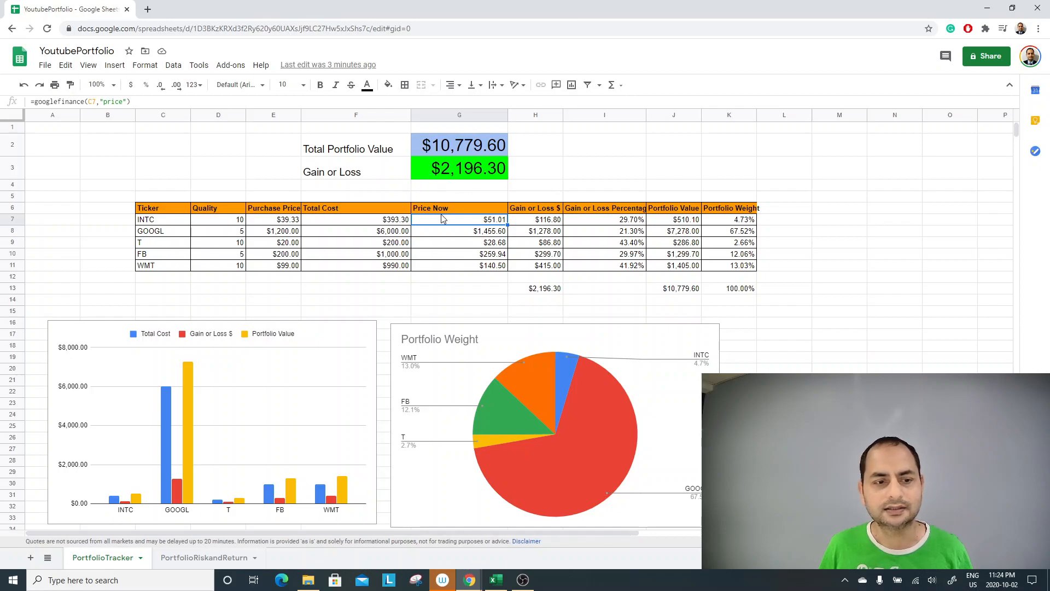
# Step: Examine the GOOG ticker, the price history formula in B2 and the first date rows on the PortfolioRiskandReturn sheet
pyautogui.click(174, 558)
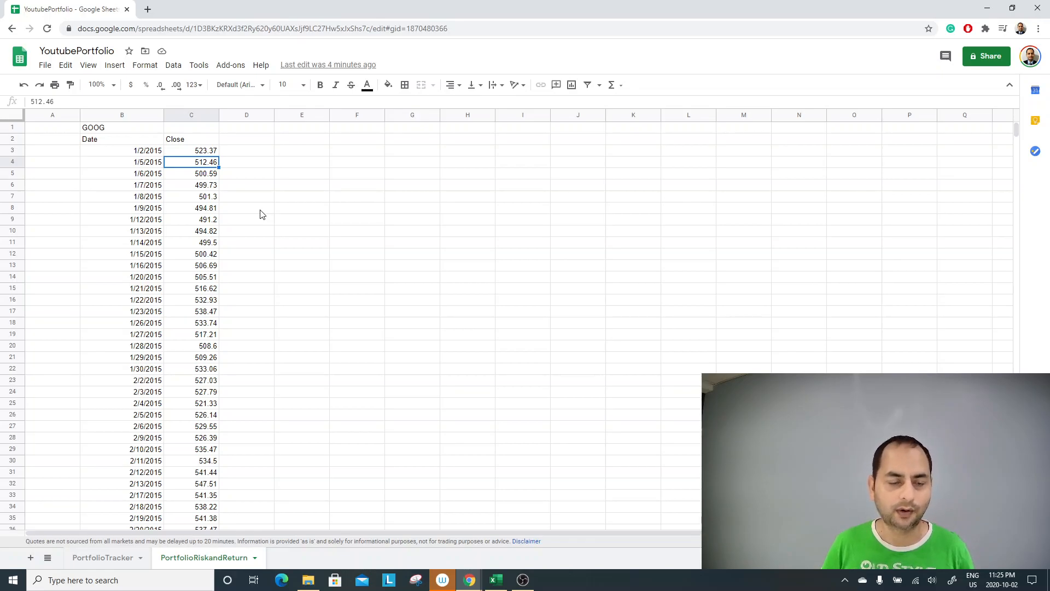
pyautogui.press('Up')
pyautogui.press('Up')
pyautogui.press('Left')
pyautogui.press('Up')
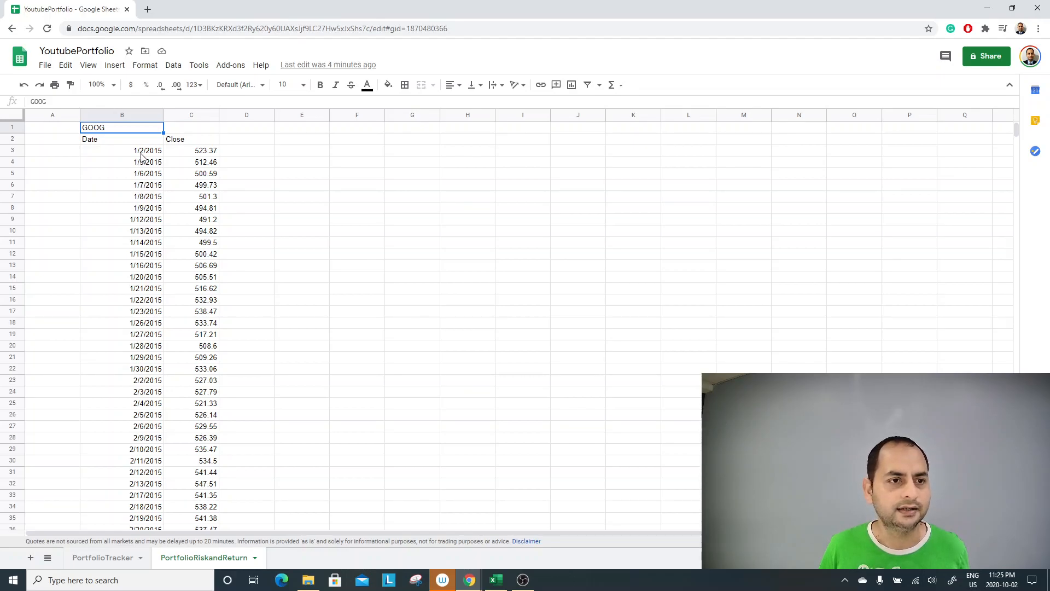
pyautogui.click(141, 156)
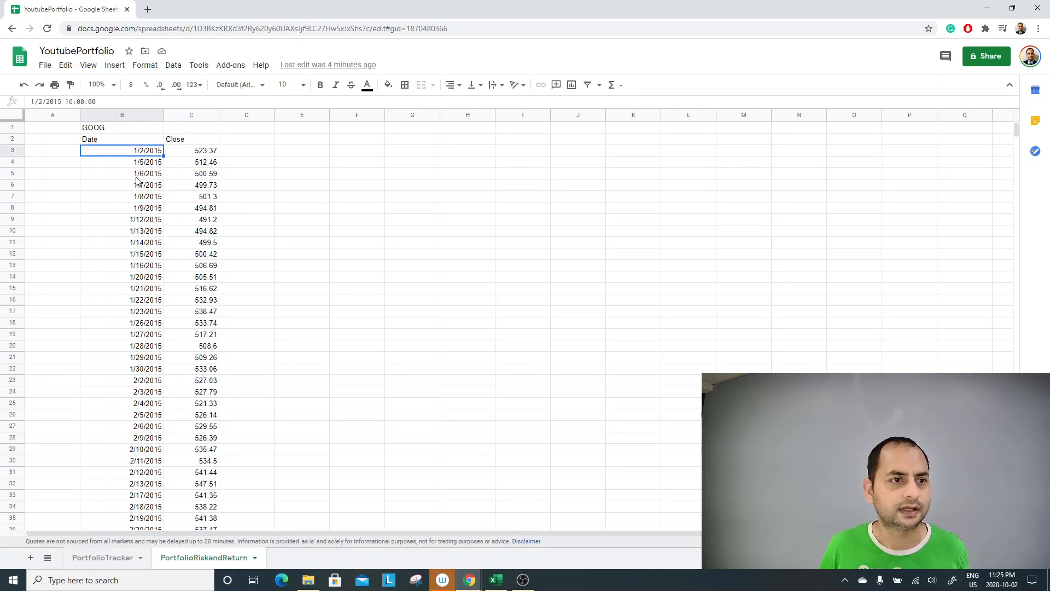
pyautogui.scroll(-3, 133, 295)
pyautogui.scroll(3, 134, 306)
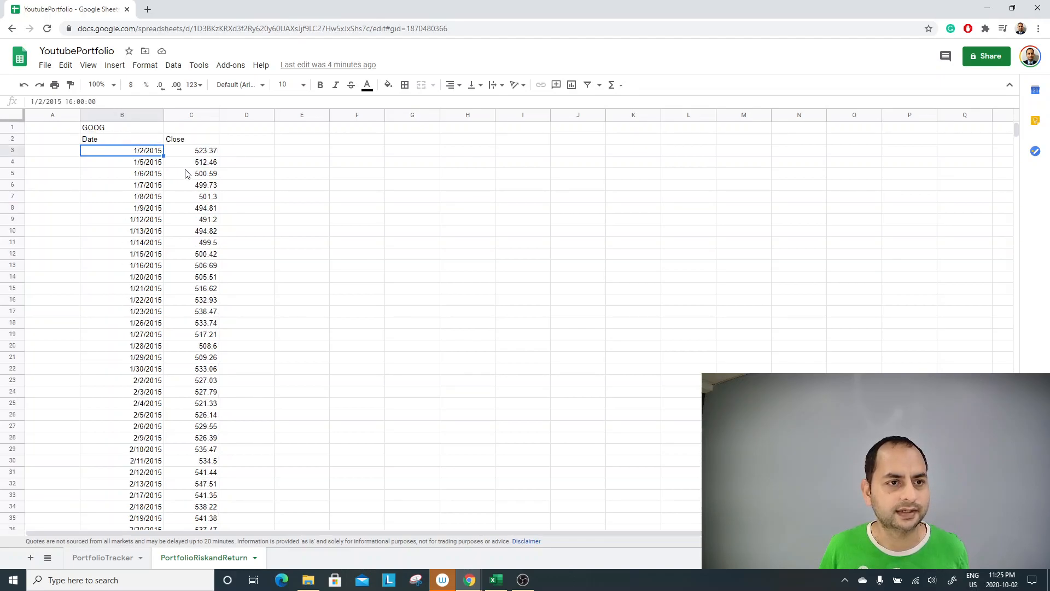
pyautogui.click(135, 142)
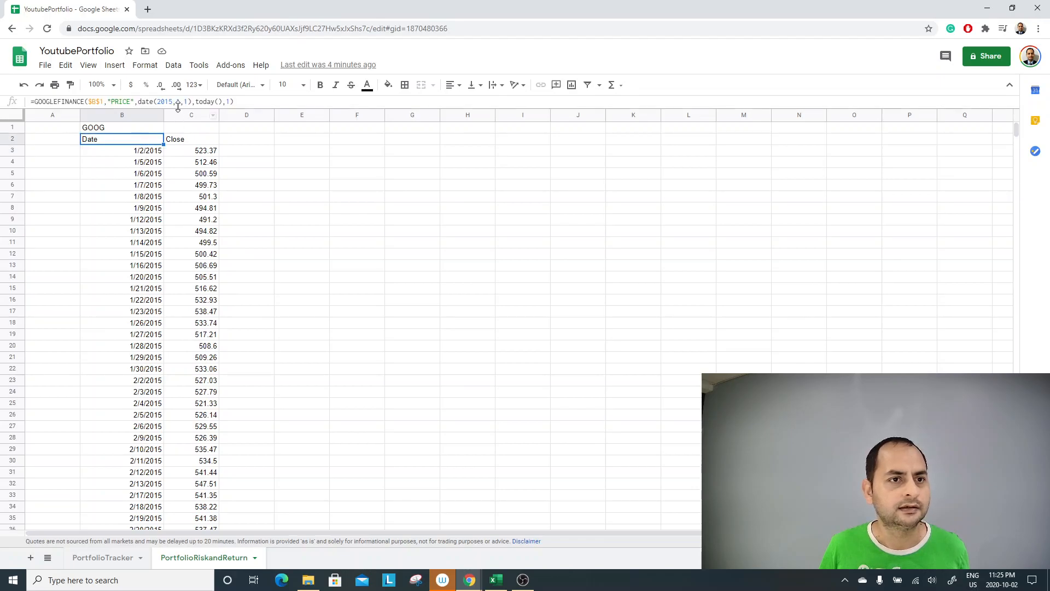
pyautogui.click(145, 164)
pyautogui.scroll(-3, 131, 309)
pyautogui.scroll(3, 131, 309)
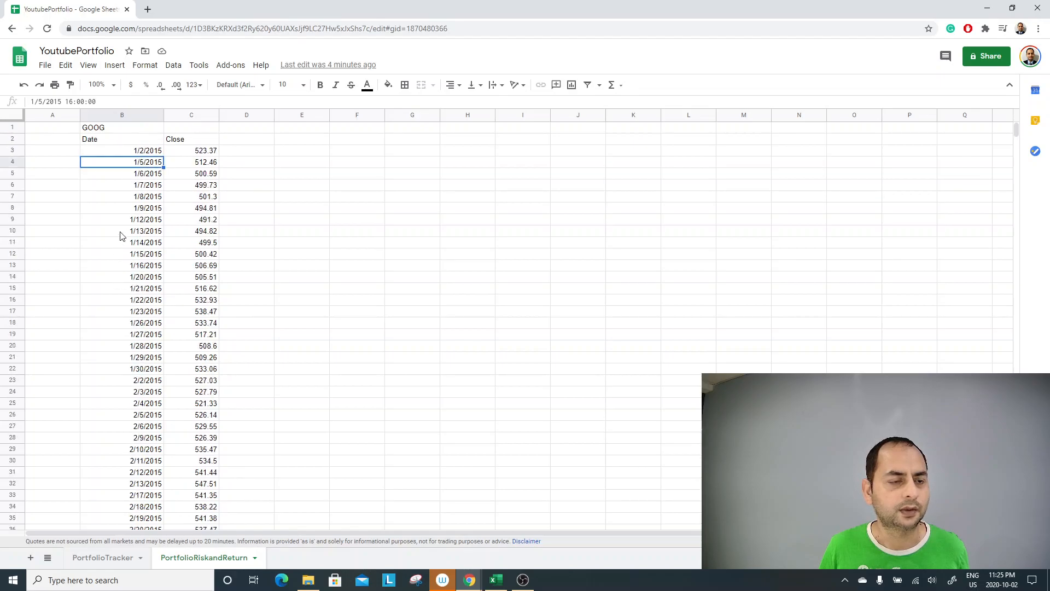
pyautogui.click(141, 155)
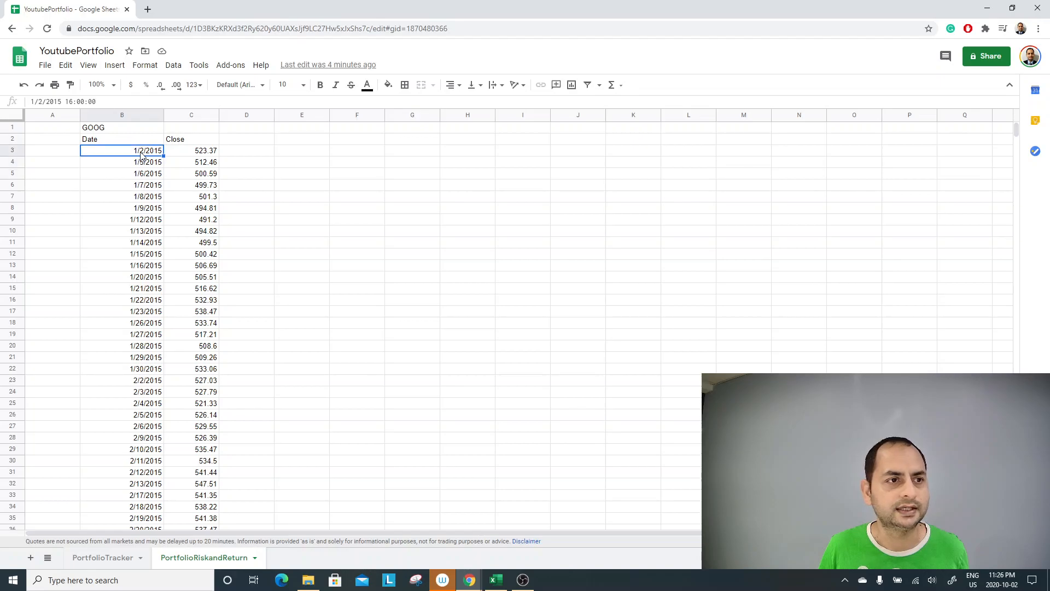
# Step: Check the GOOG date column through to its last row
pyautogui.scroll(-6, 126, 328)
pyautogui.scroll(-7, 123, 334)
pyautogui.click(123, 334)
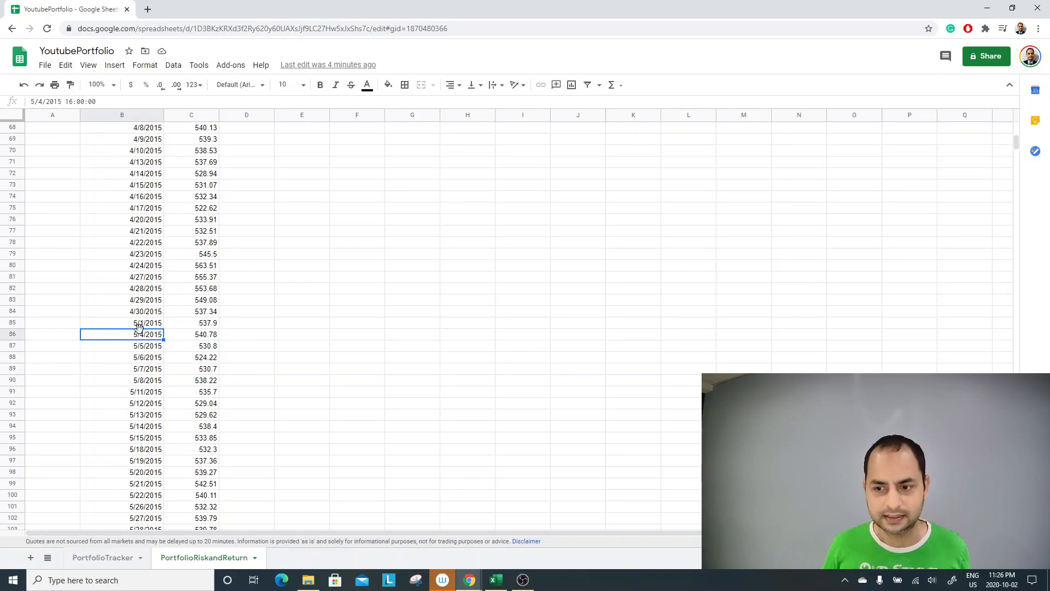
pyautogui.hotkey('ctrl', 'Down')
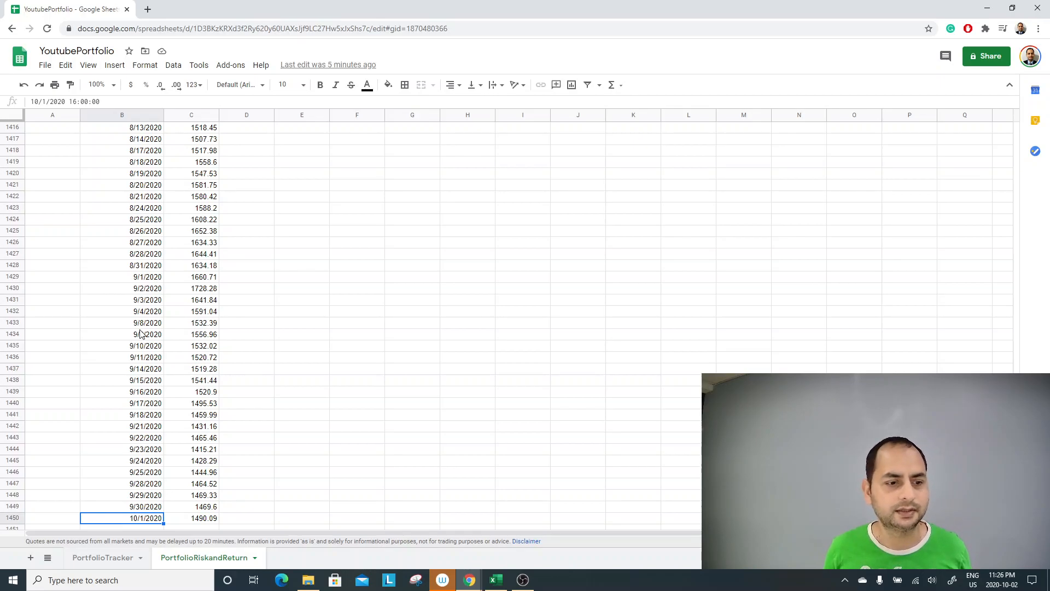
# Step: Enter the ticker WMT in cell E1, beside the GOOG price history
pyautogui.hotkey('ctrl', 'Up')
pyautogui.press('Down')
pyautogui.press('Right')
pyautogui.press('Right')
pyautogui.press('Right')
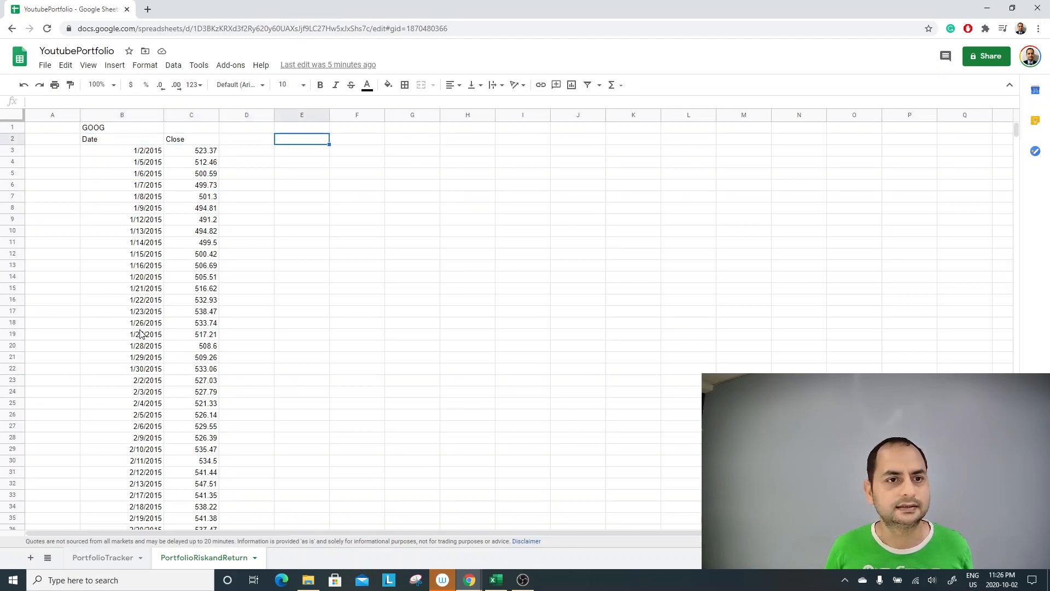
pyautogui.press('Up')
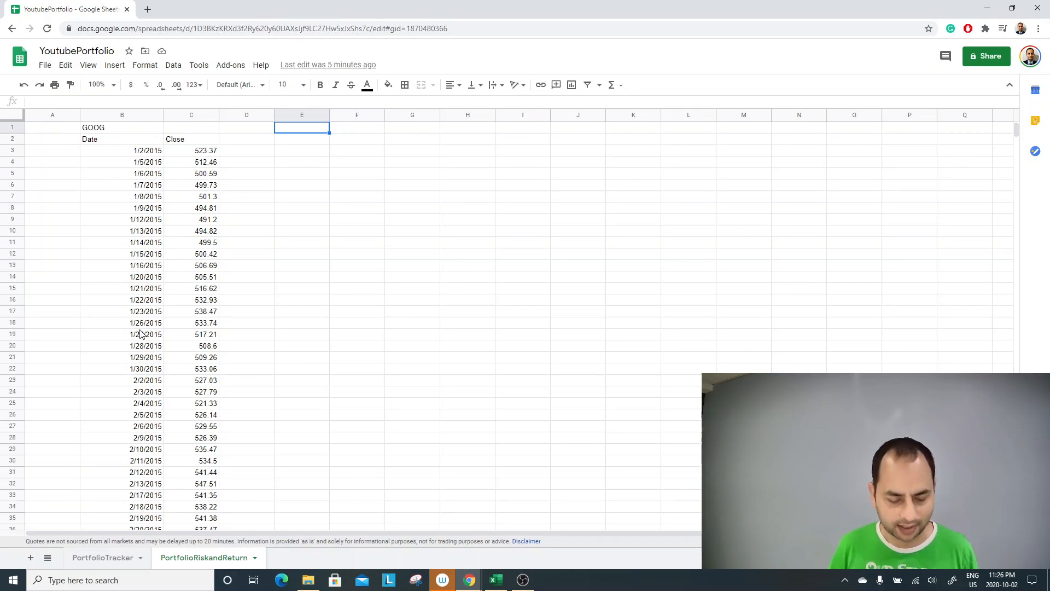
pyautogui.write('WMT')
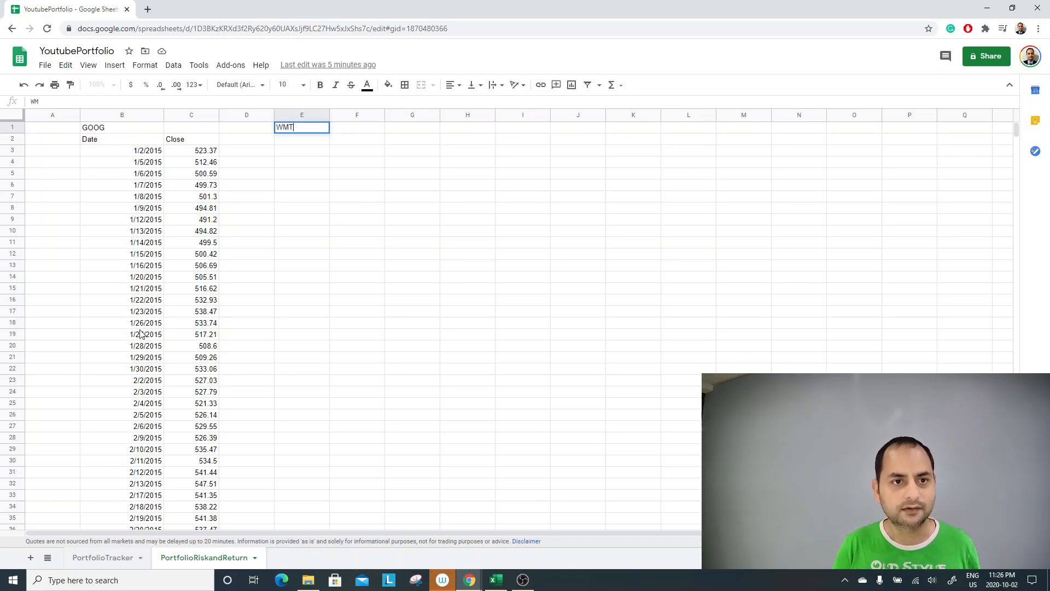
pyautogui.press('Return')
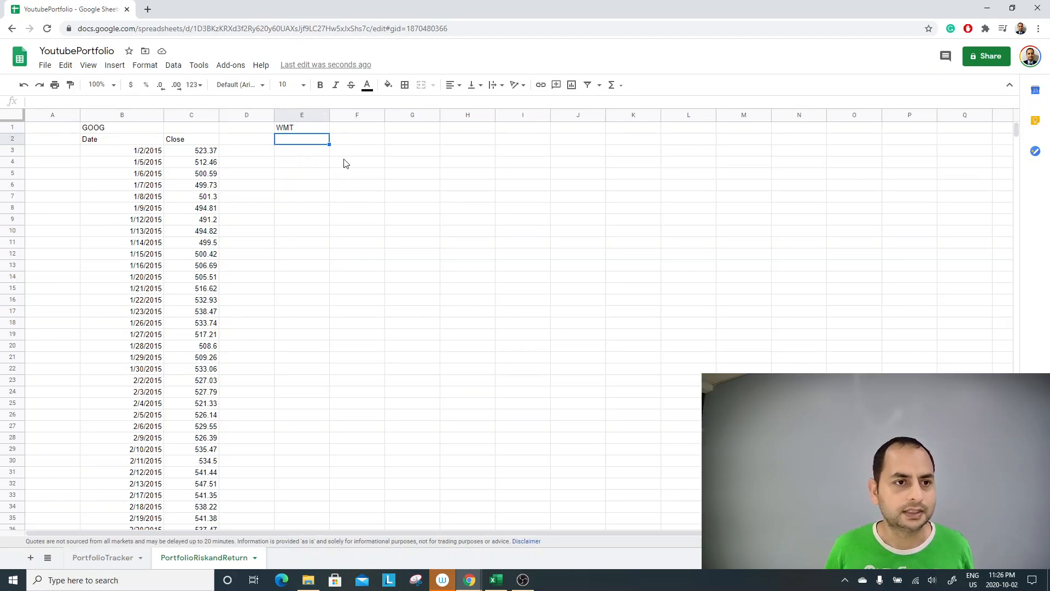
# Step: Review the GOOGLEFINANCE formula in B2 as the model for the WMT price history
pyautogui.press('Left')
pyautogui.press('Left')
pyautogui.press('Left')
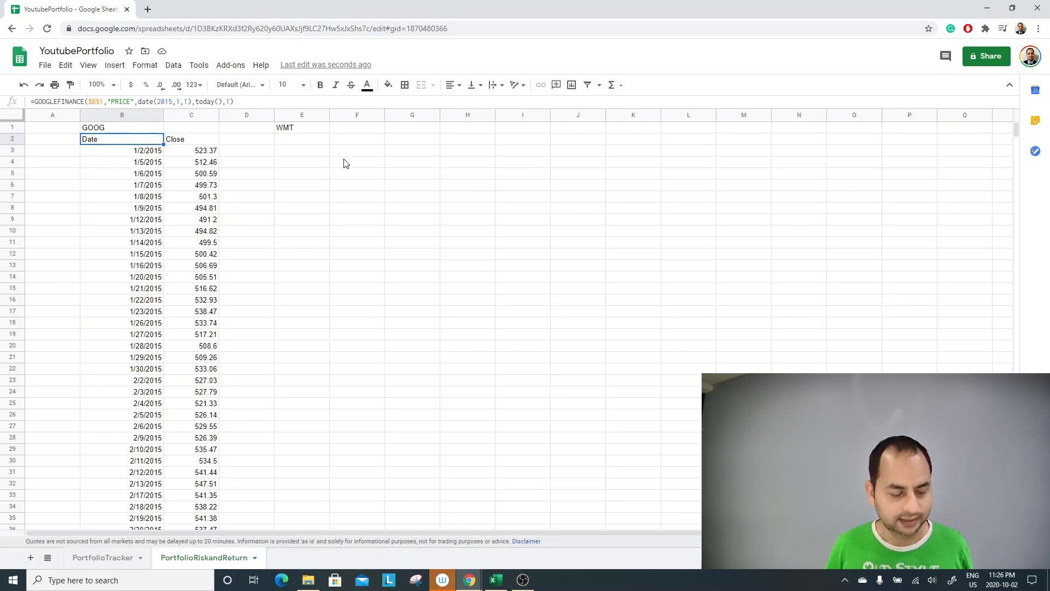
pyautogui.press('F2')
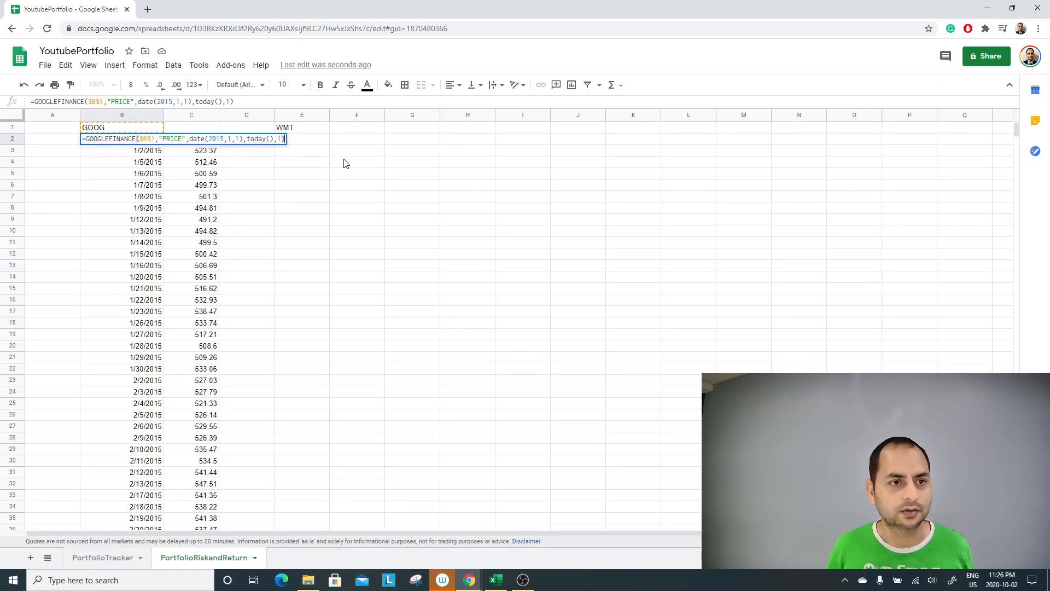
pyautogui.press('Escape')
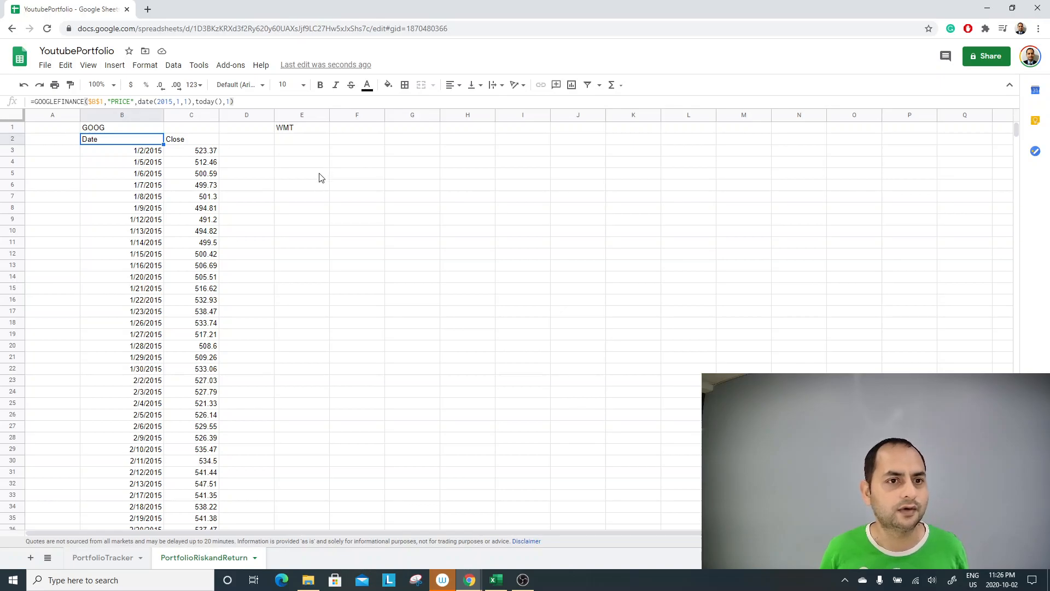
# Step: Begin a GOOGLEFINANCE formula in E2 with the absolute reference $E$1 as its ticker
pyautogui.click(306, 140)
pyautogui.write('=G')
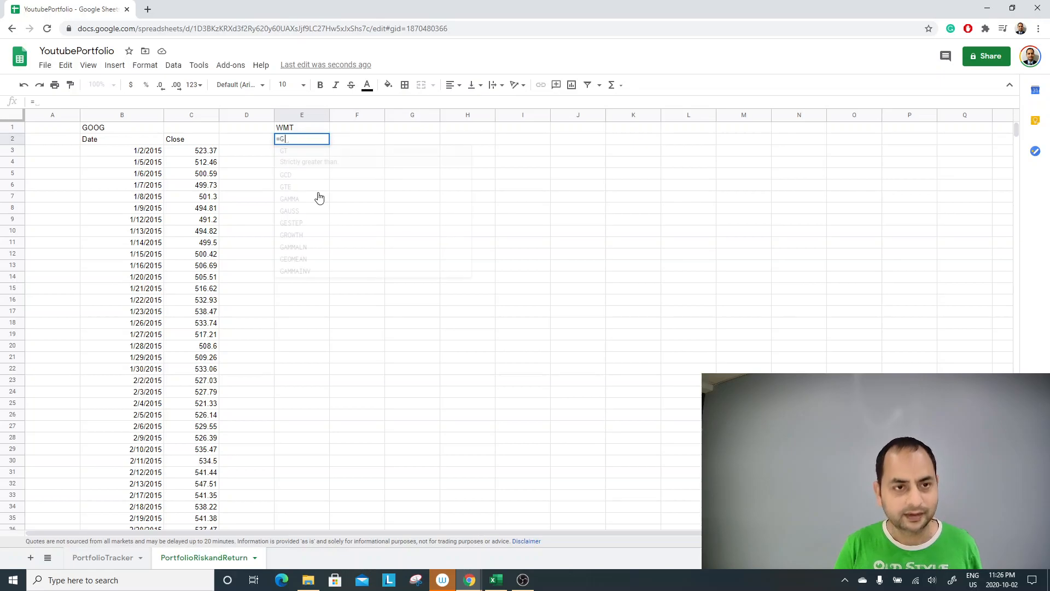
pyautogui.write('OOGLEFINANC')
pyautogui.press('BackSpace')
pyautogui.press('BackSpace')
pyautogui.write('ANCE')
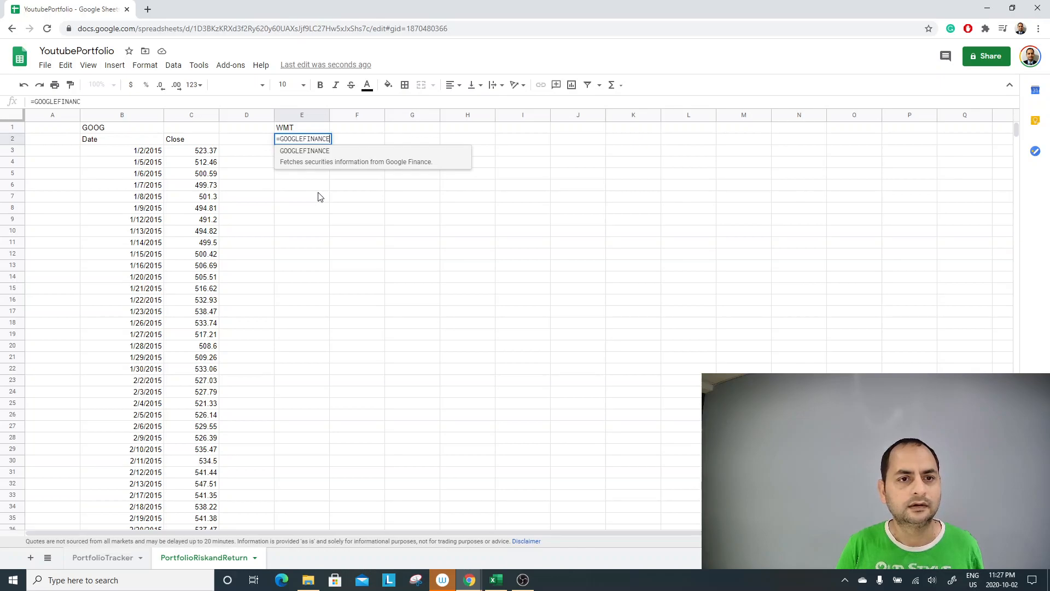
pyautogui.write('(')
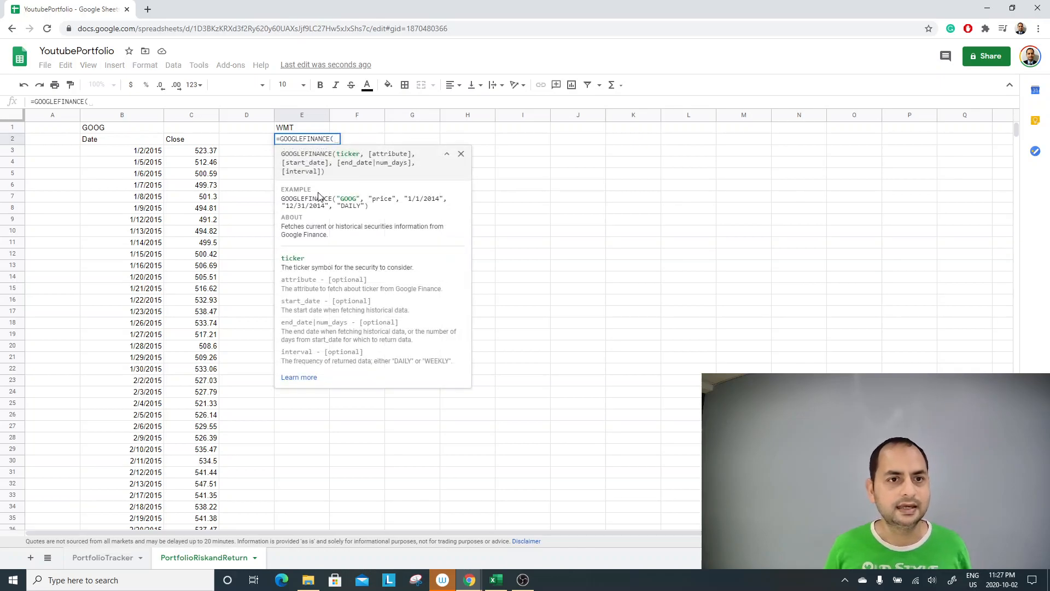
pyautogui.click(308, 128)
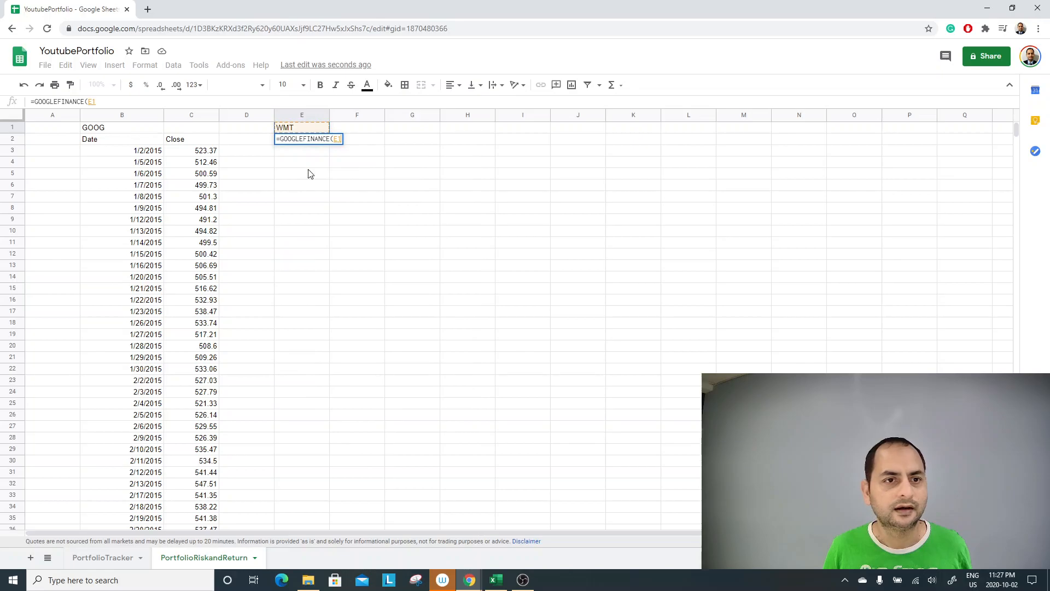
pyautogui.press('F4')
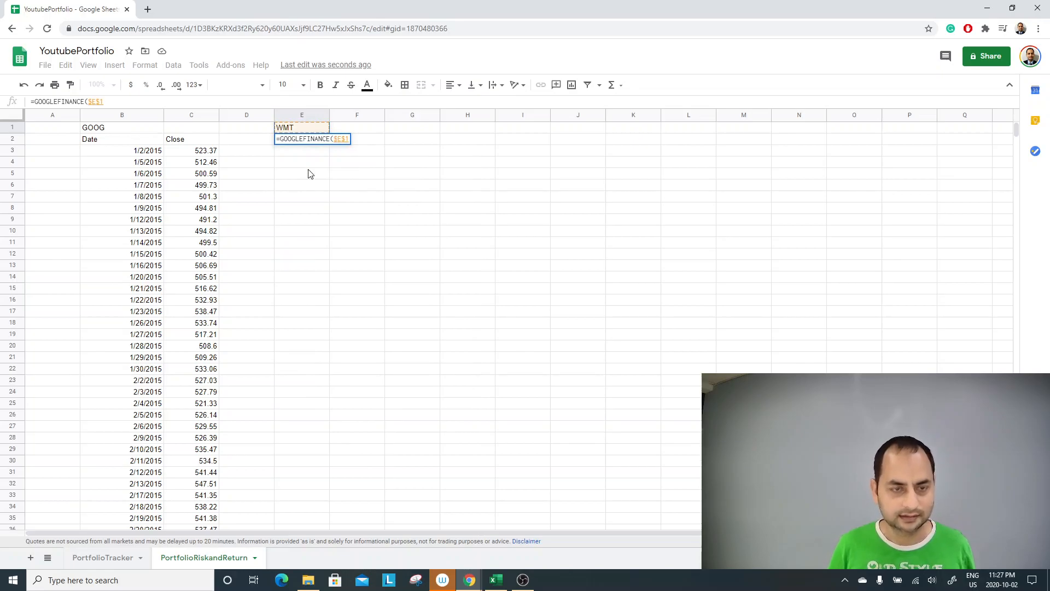
pyautogui.write(',')
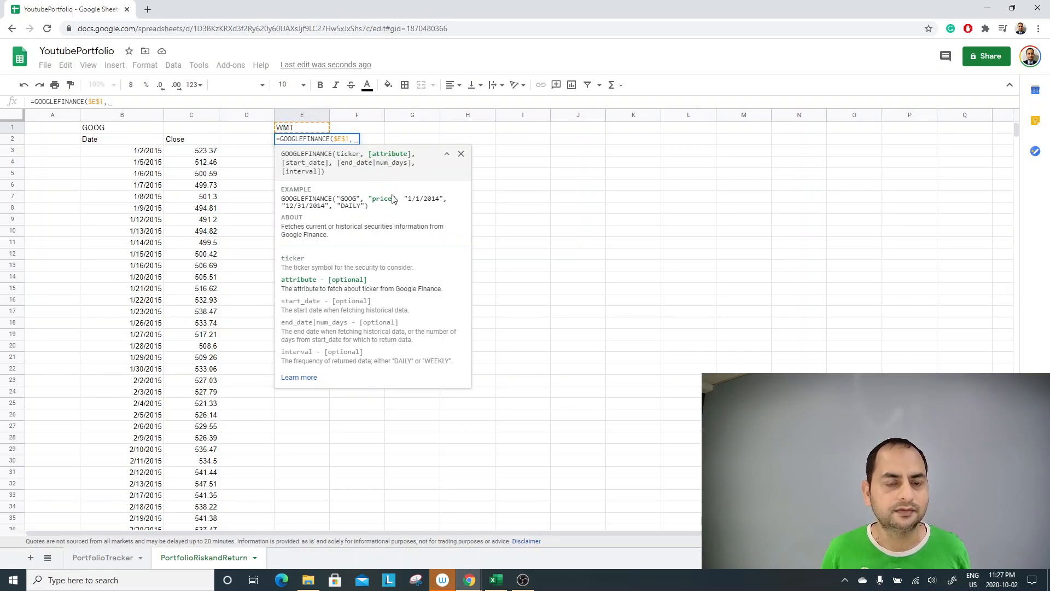
# Step: Give the E2 formula the attribute "PRICE" and the start date date(2015,1,1)
pyautogui.write('"PRICE"')
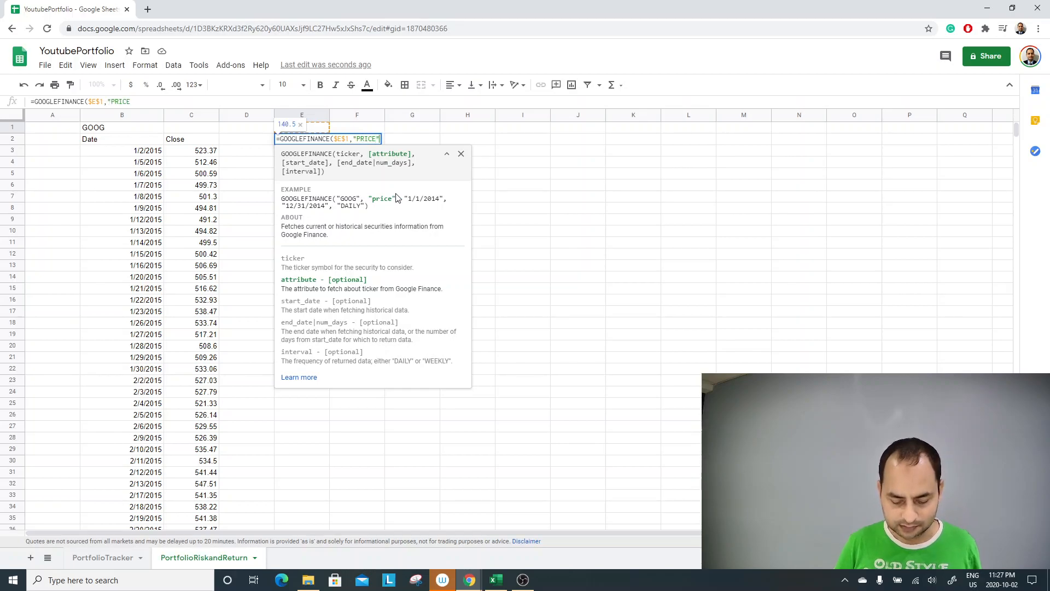
pyautogui.write(',')
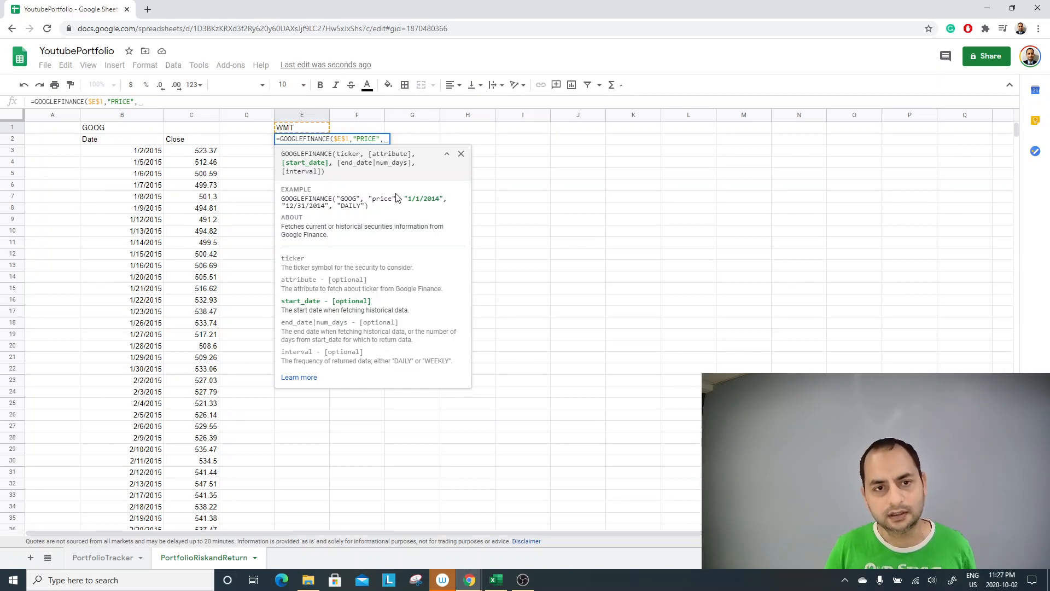
pyautogui.write('date')
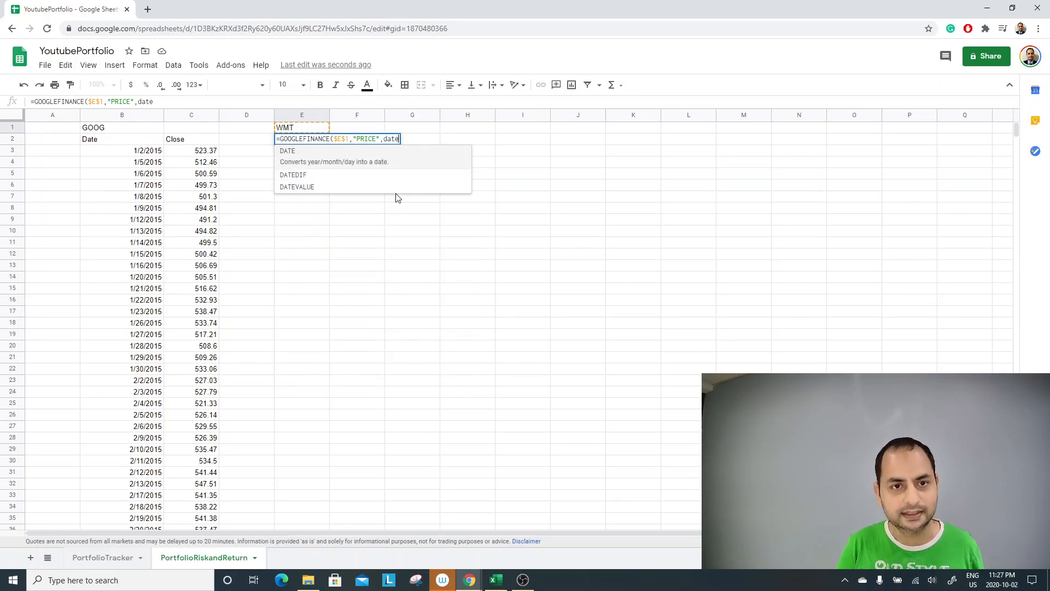
pyautogui.write('(')
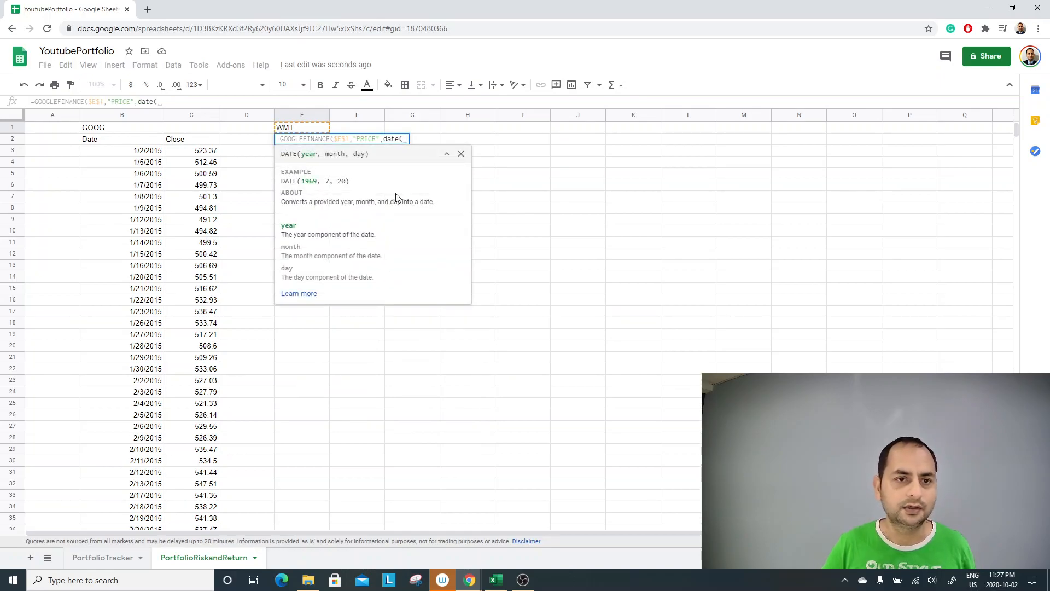
pyautogui.write('2015')
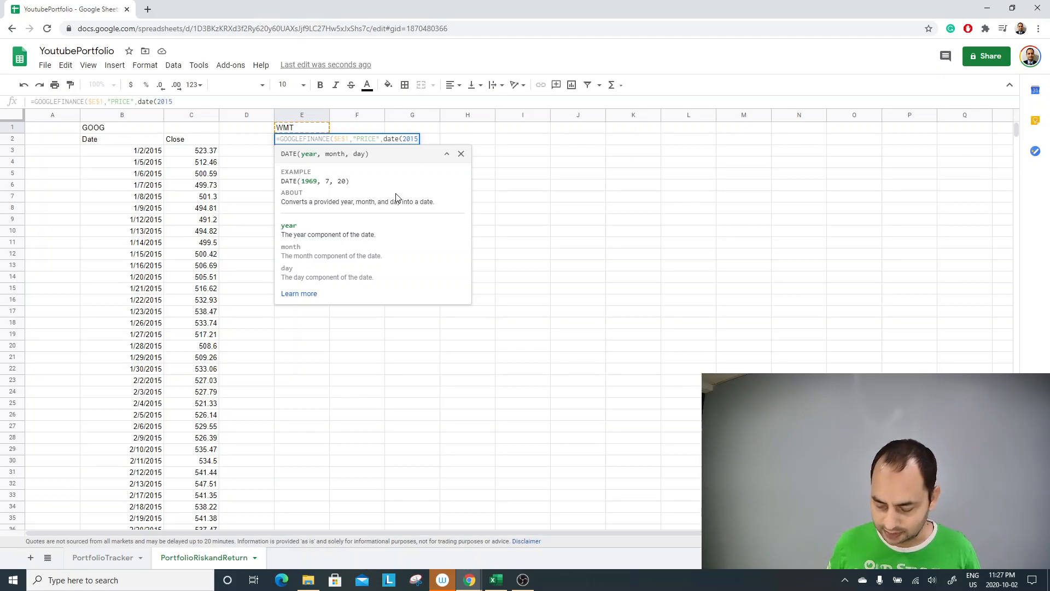
pyautogui.write(', ')
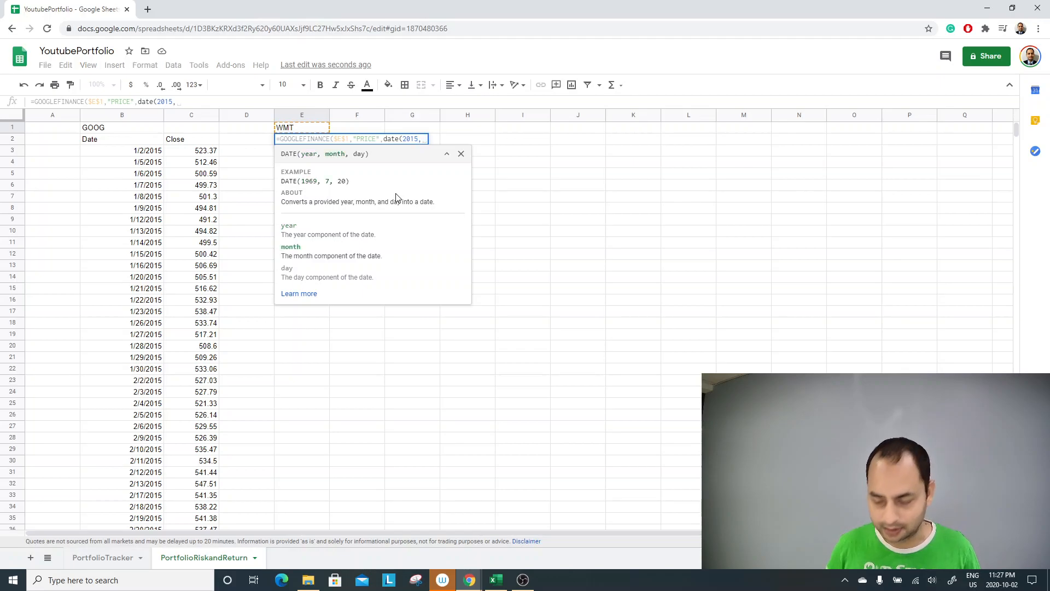
pyautogui.write('1,1')
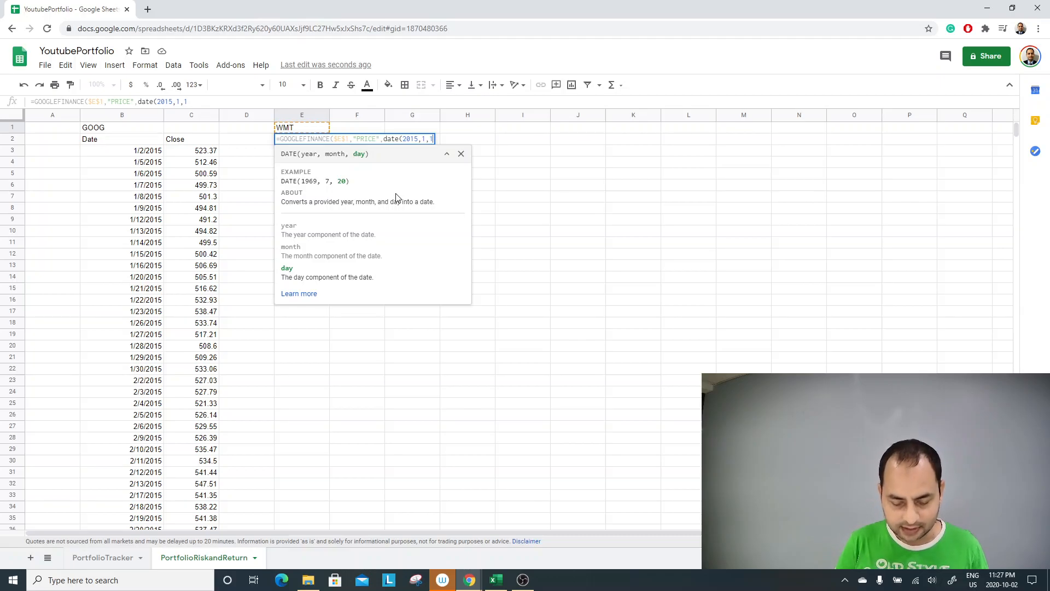
pyautogui.write(')')
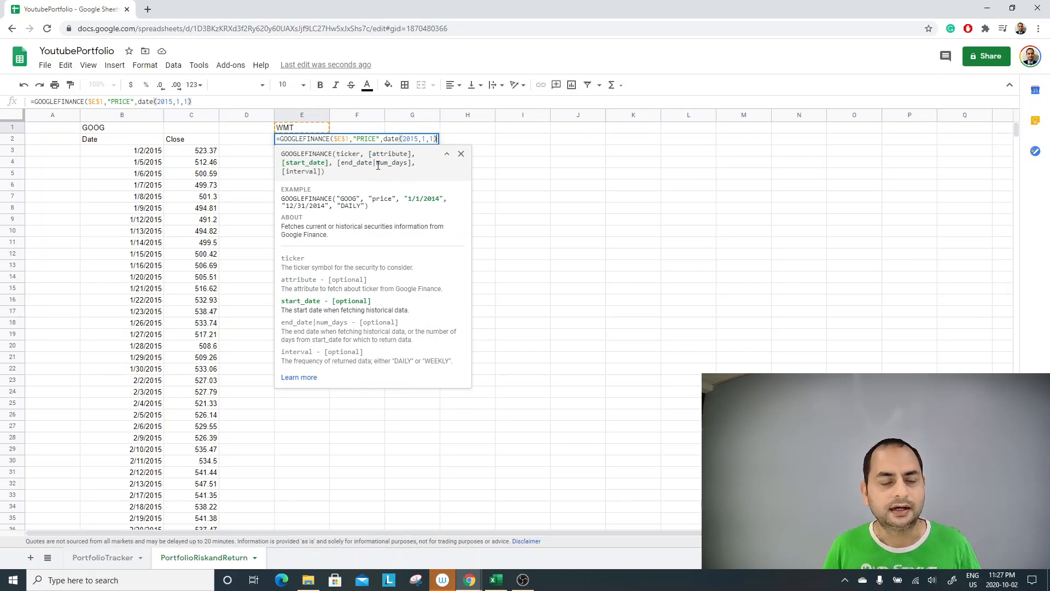
# Step: Complete the E2 GOOGLEFINANCE formula with today() as the end date and an interval of 1
pyautogui.write(', ')
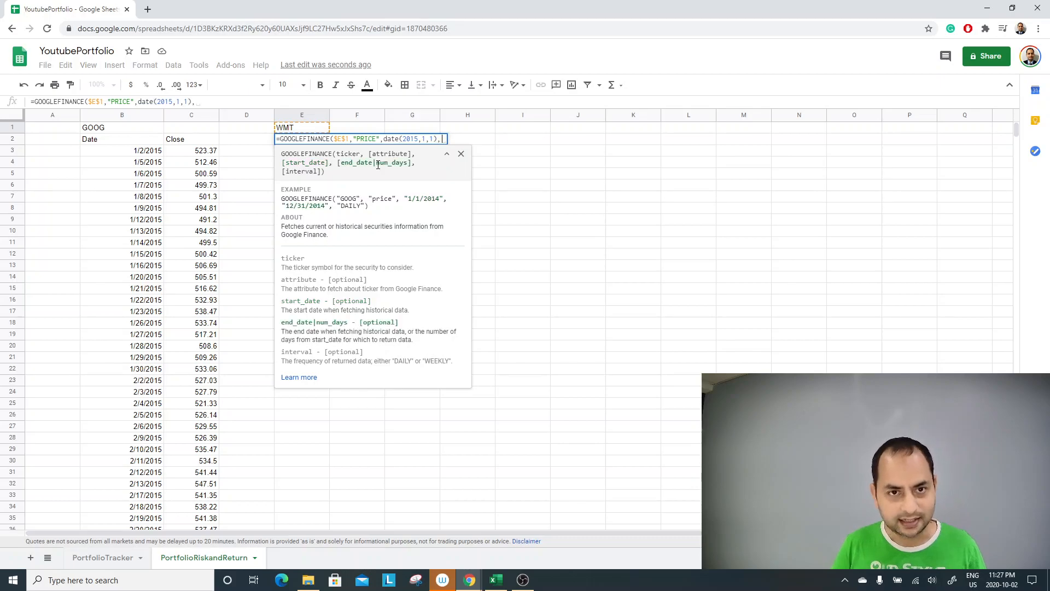
pyautogui.write('tod')
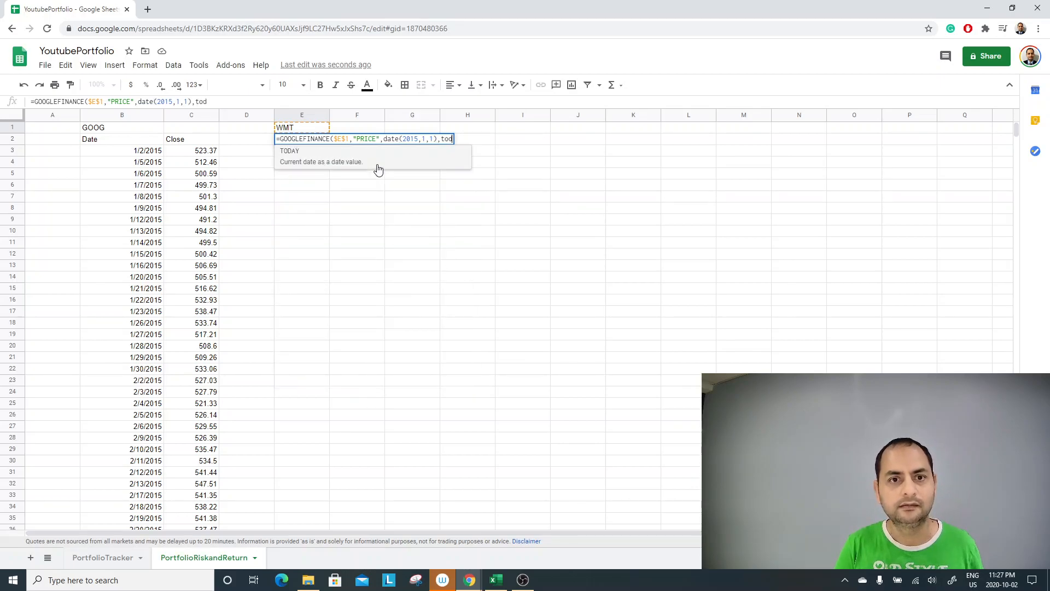
pyautogui.write('ay()')
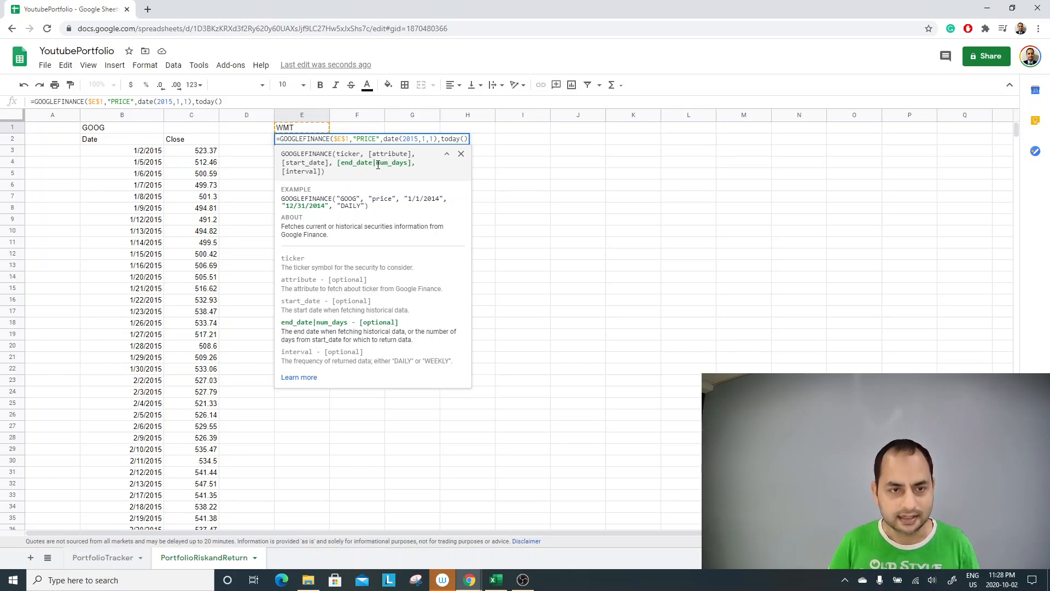
pyautogui.write(',')
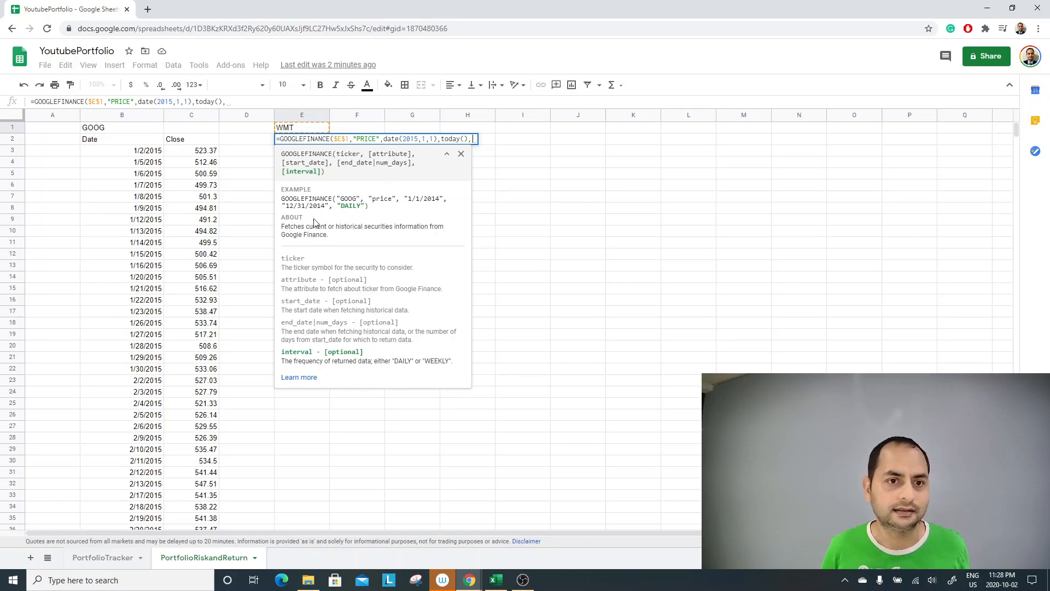
pyautogui.write('1')
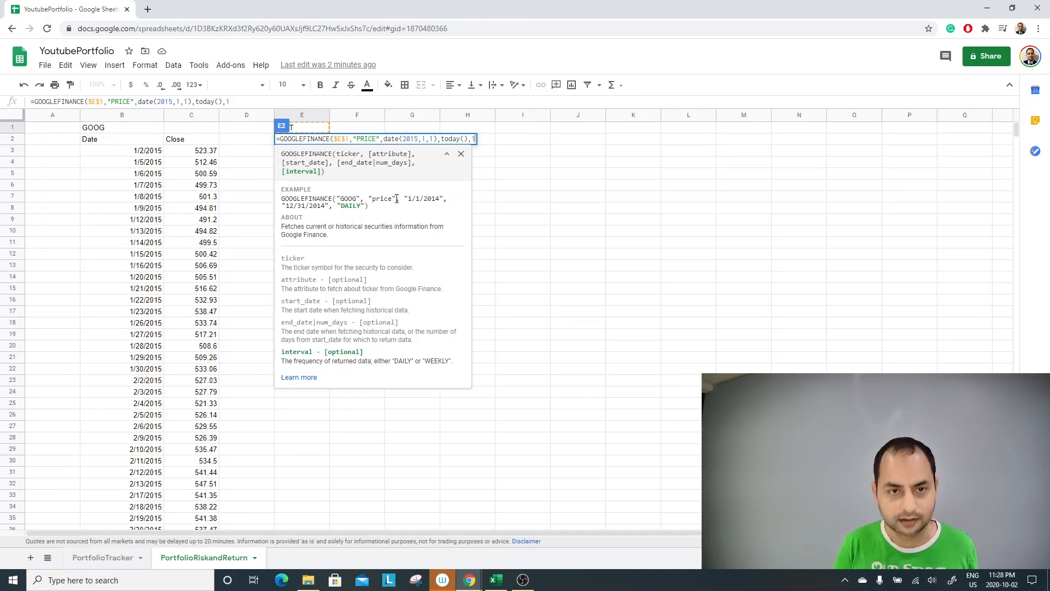
pyautogui.write(')')
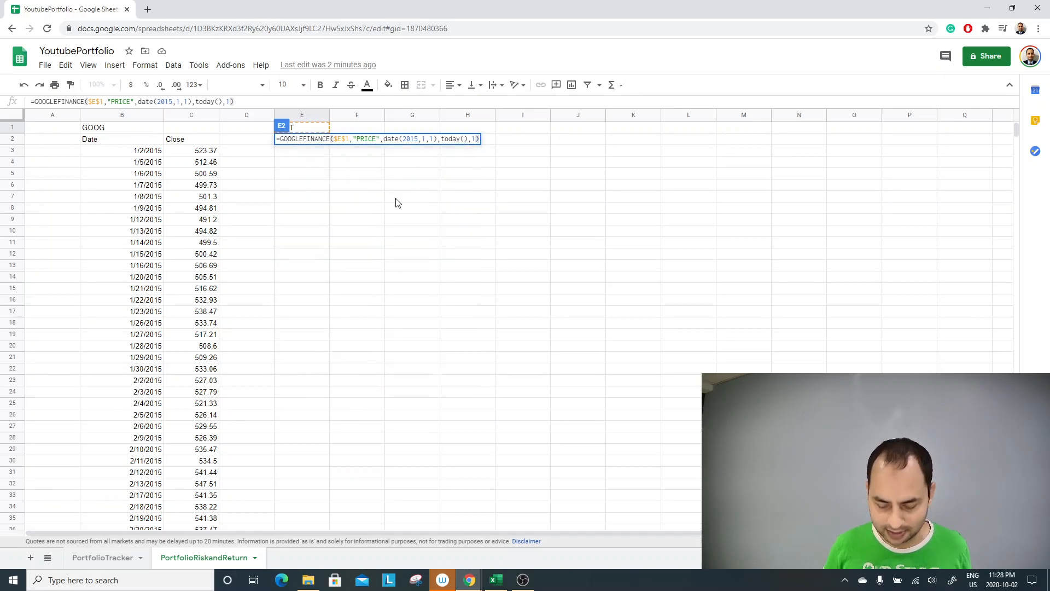
pyautogui.press('Return')
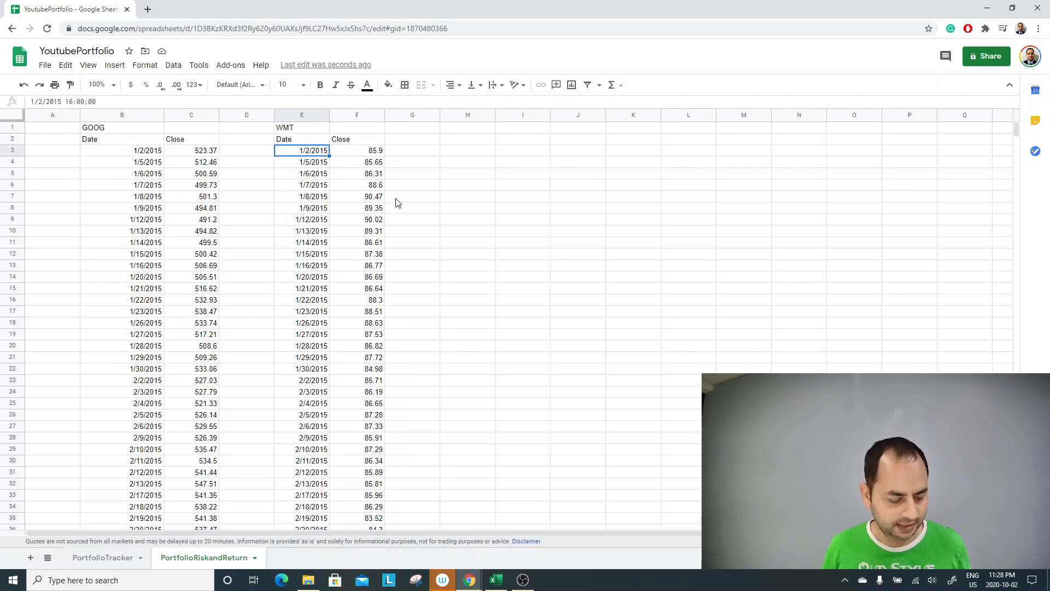
pyautogui.hotkey('ctrl', 'shift', 'Down')
pyautogui.press('Right')
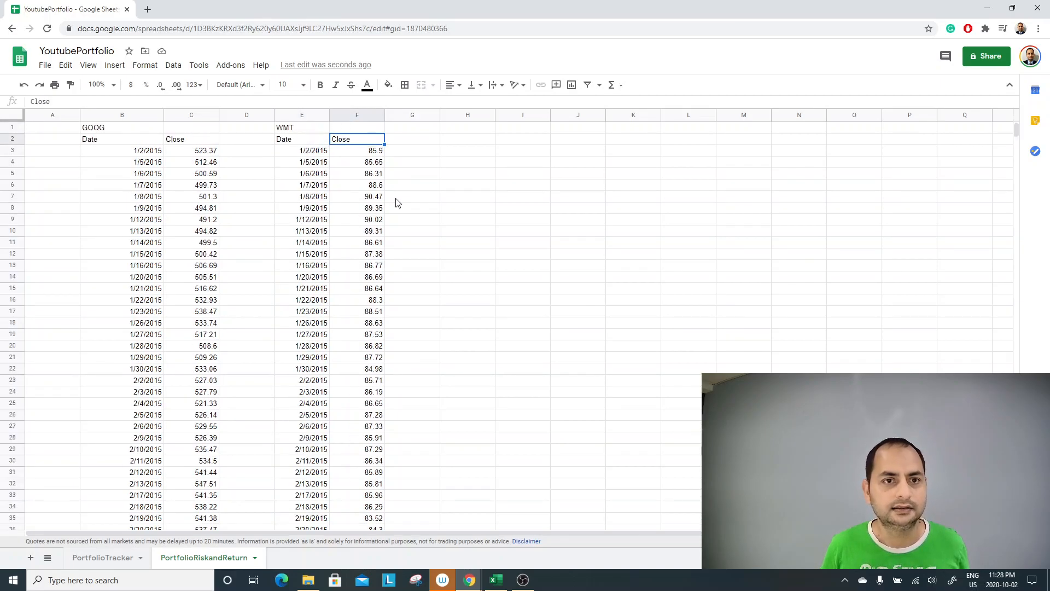
pyautogui.hotkey('ctrl', 'shift', 'Down')
pyautogui.press('Up')
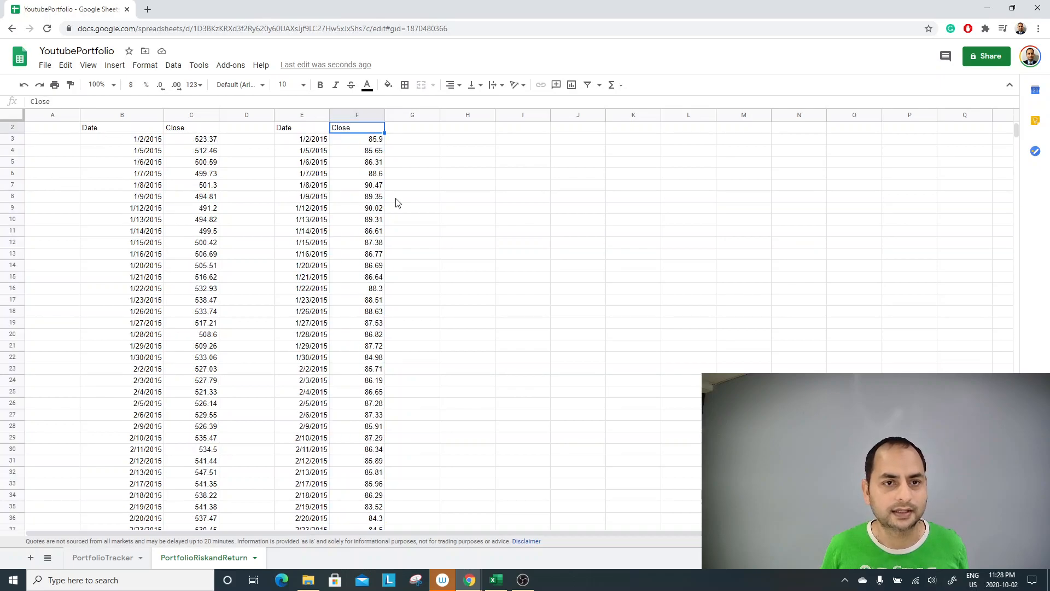
pyautogui.press('Left')
pyautogui.press('Left')
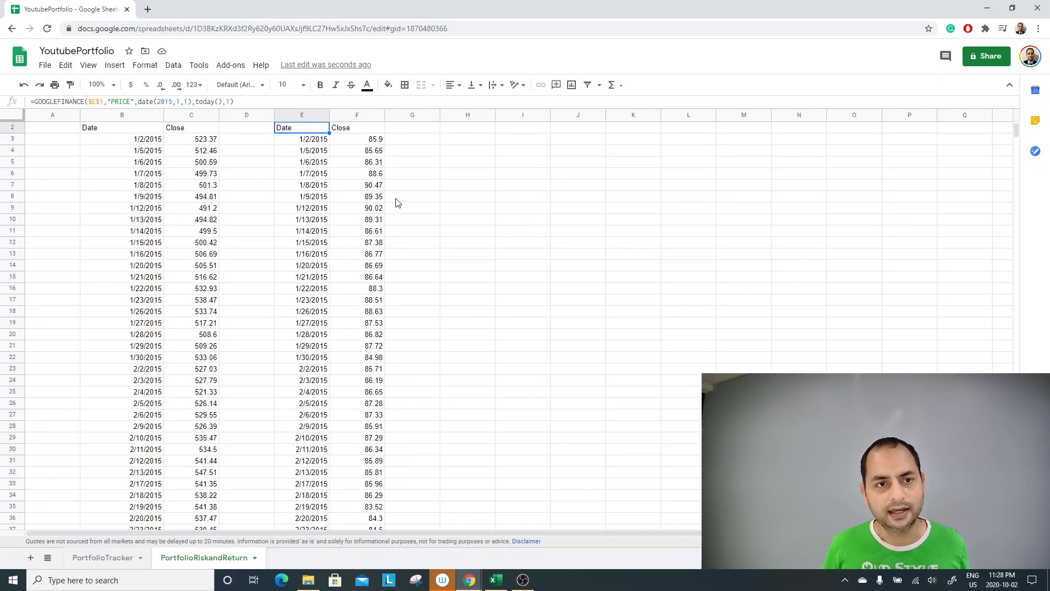
# Step: Copy the full GOOG and WMT price histories, from B2 through F1450
pyautogui.press('Down')
pyautogui.press('Left')
pyautogui.press('Left')
pyautogui.press('Up')
pyautogui.hotkey('shift', 'Right')
pyautogui.hotkey('ctrl', 'shift', 'Down')
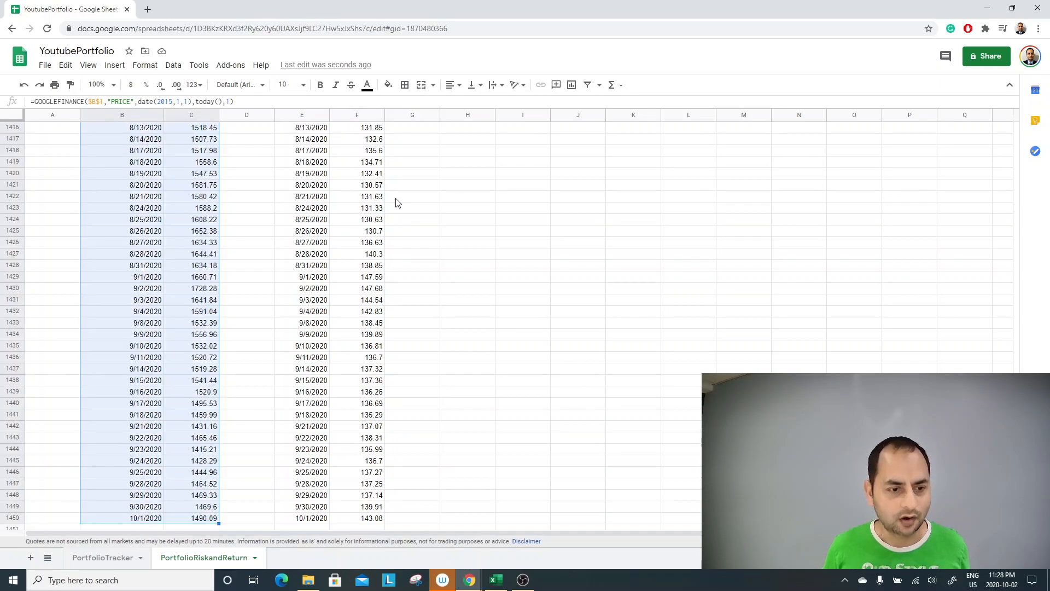
pyautogui.hotkey('shift', 'Right')
pyautogui.hotkey('shift', 'Right')
pyautogui.hotkey('shift', 'Right')
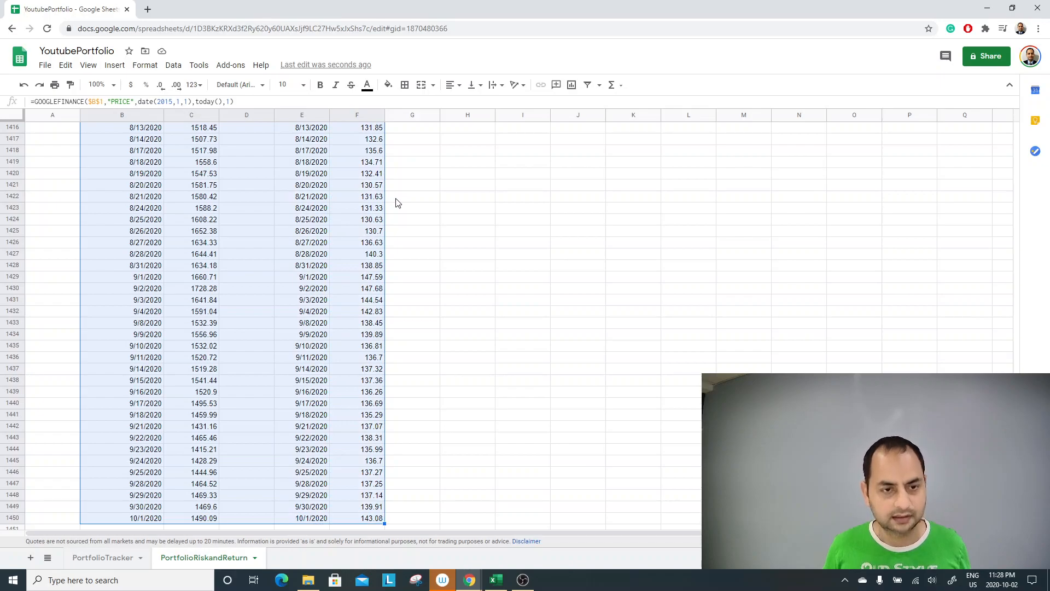
pyautogui.hotkey('ctrl', 'c')
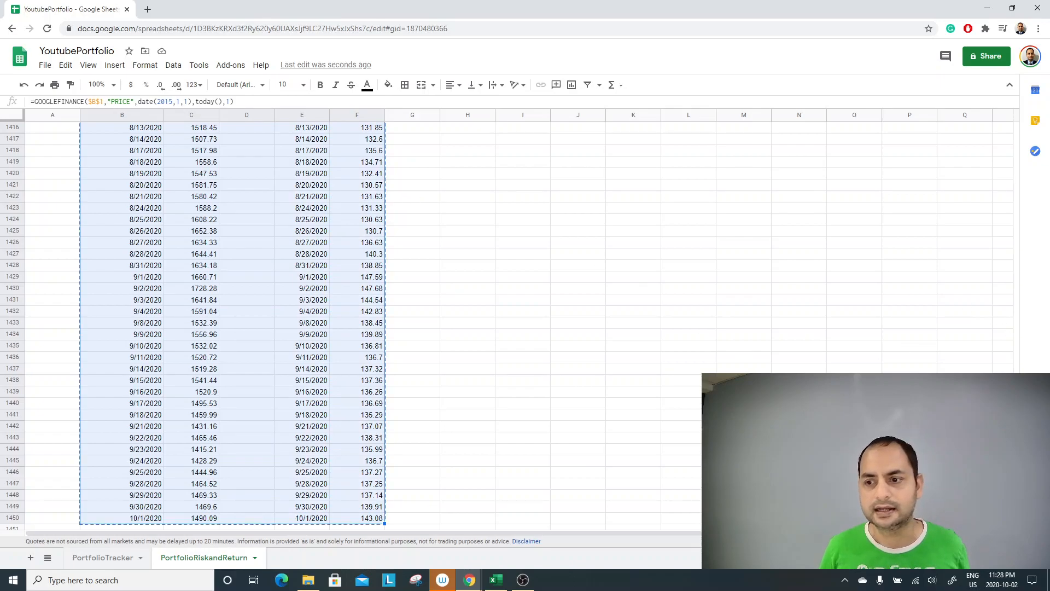
# Step: Paste the copied price histories as values only, starting at cell H2
pyautogui.moveTo(1016, 520); pyautogui.dragTo(1012, 104)
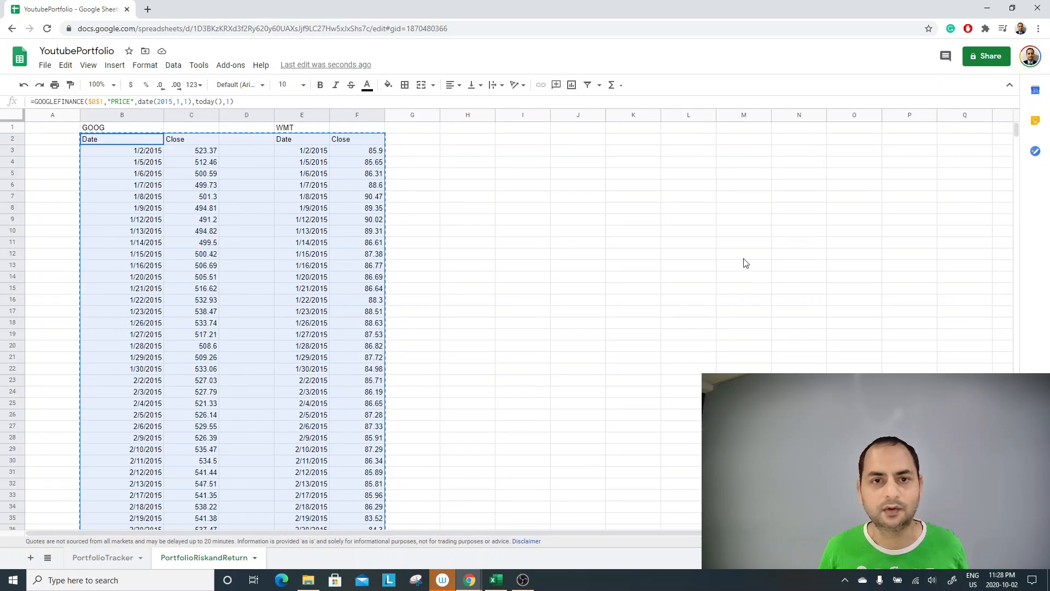
pyautogui.click(461, 141)
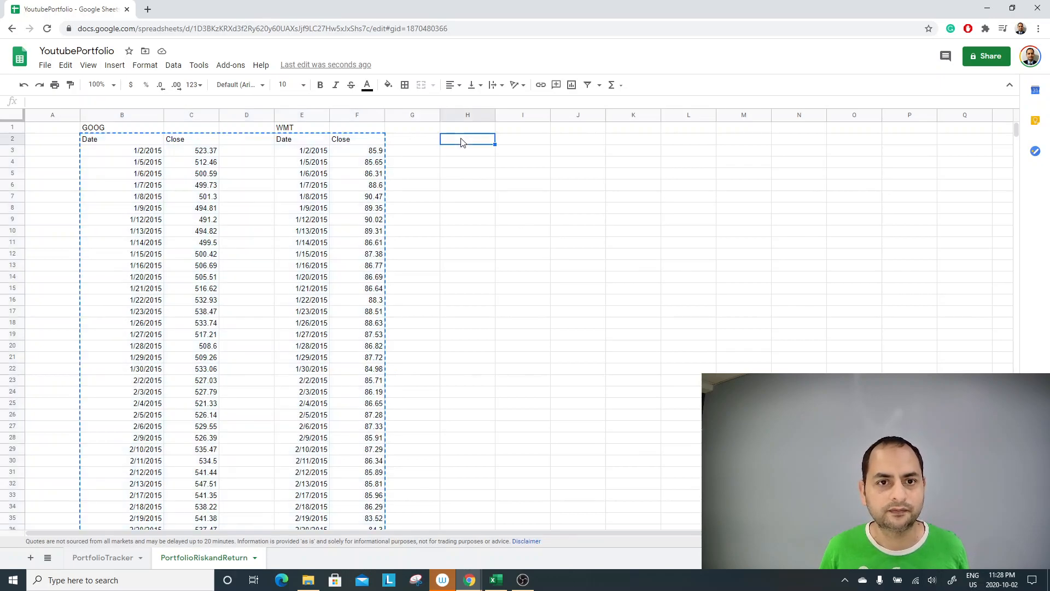
pyautogui.rightClick(461, 141)
pyautogui.moveTo(495, 205)
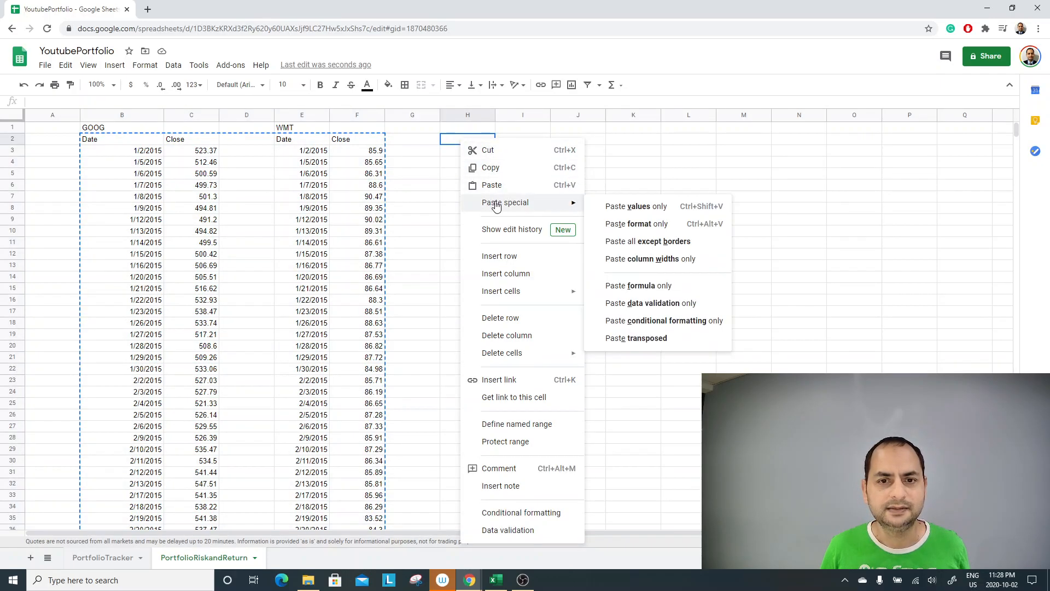
pyautogui.click(626, 210)
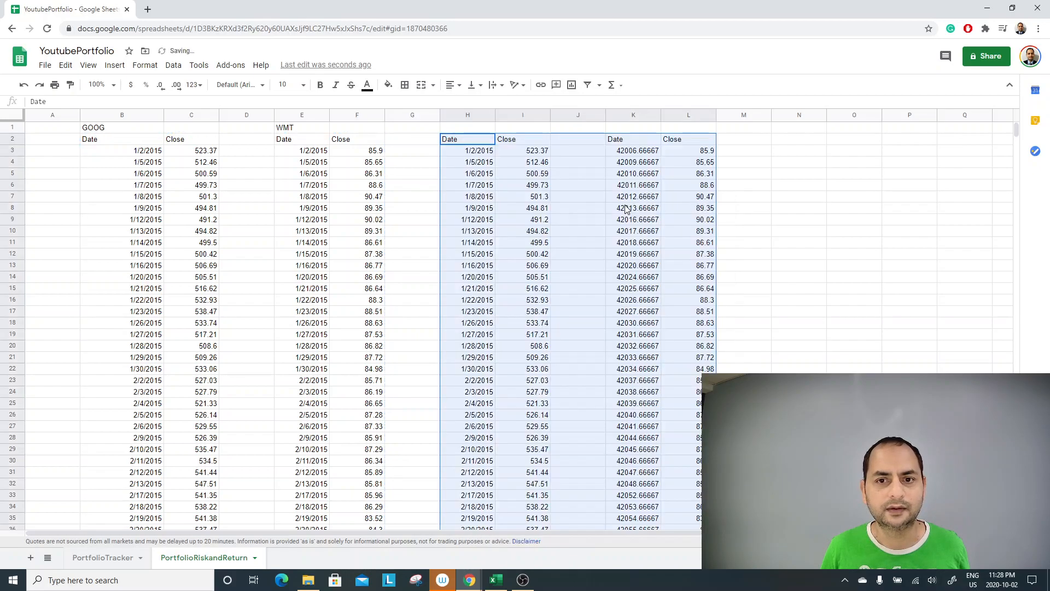
pyautogui.click(475, 198)
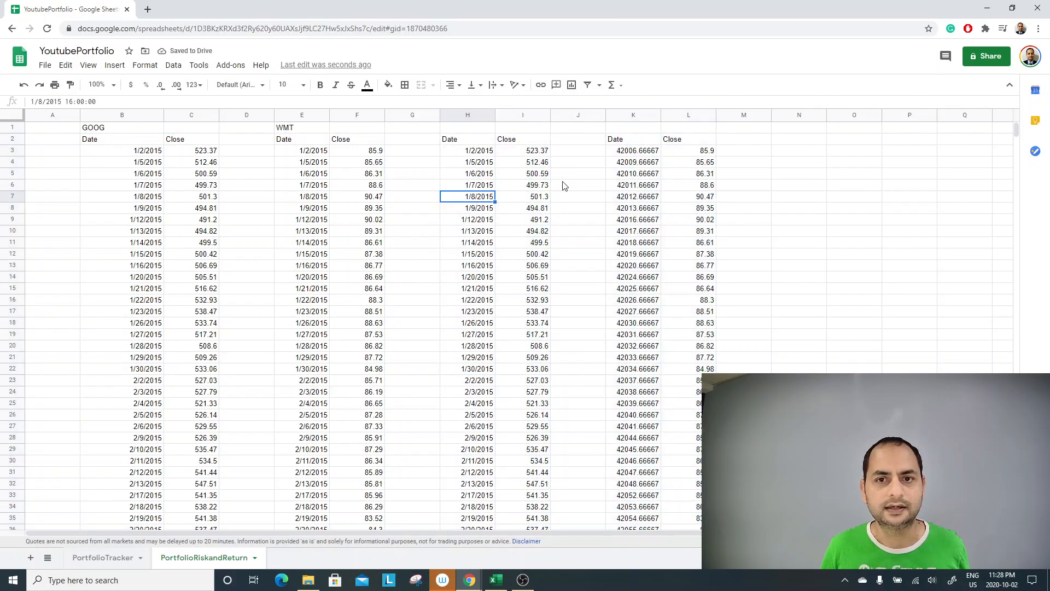
# Step: Delete the duplicate date column K and the blank column J from the pasted values
pyautogui.click(633, 116)
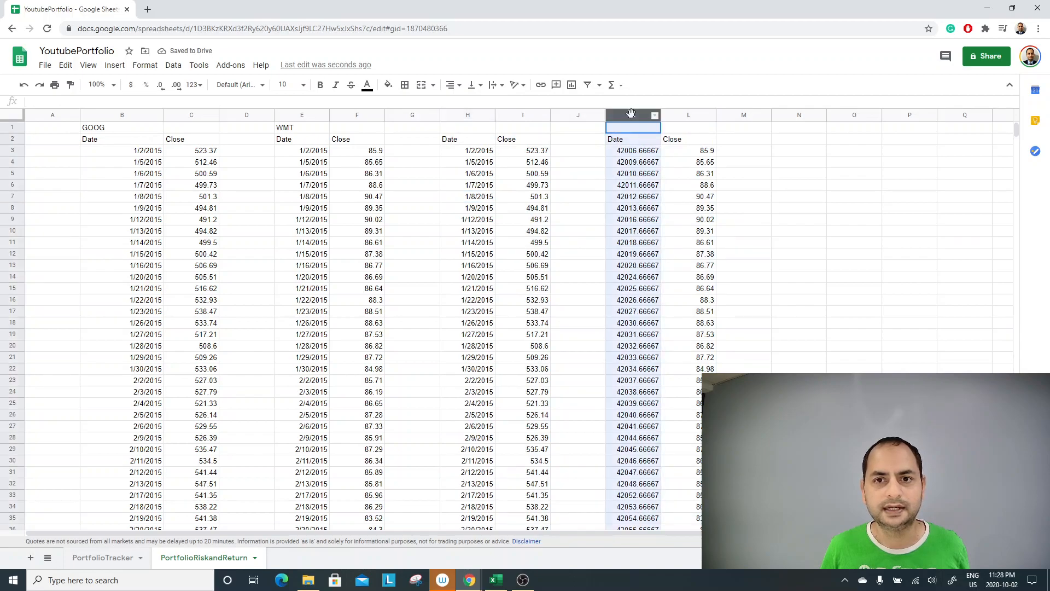
pyautogui.rightClick(624, 159)
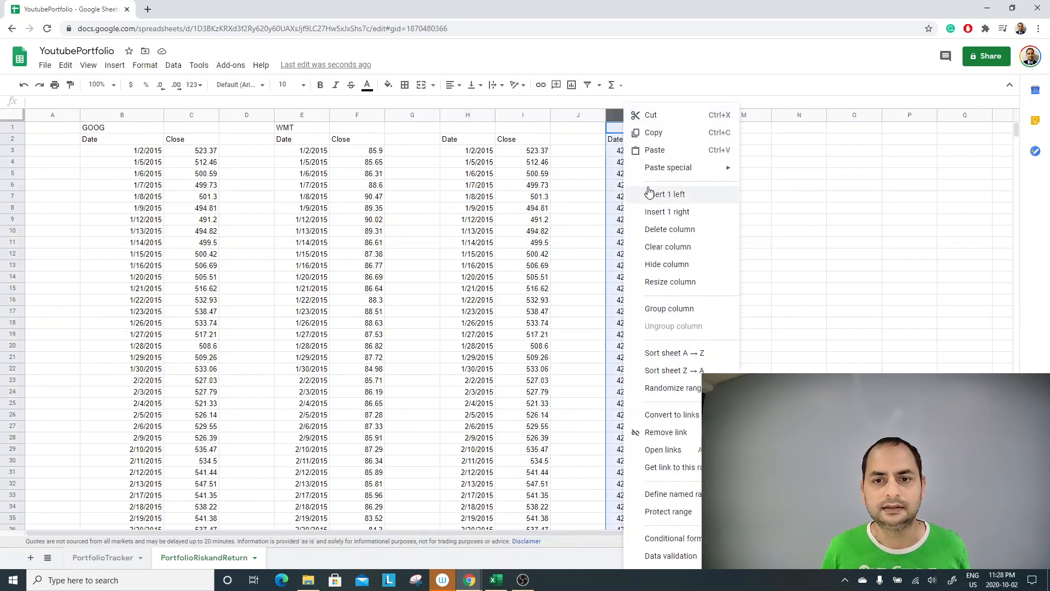
pyautogui.click(658, 229)
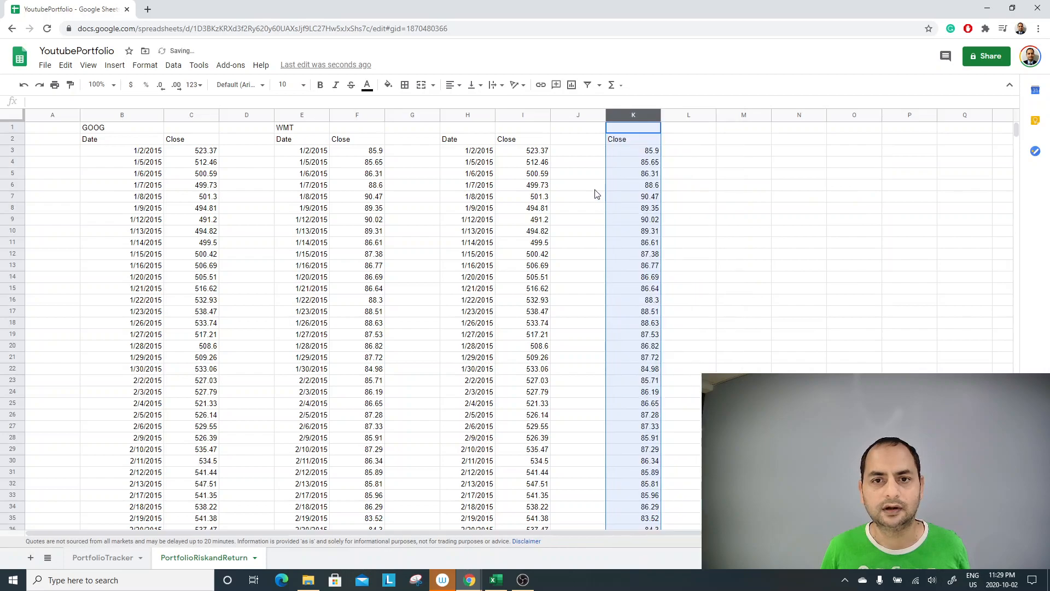
pyautogui.click(572, 115)
pyautogui.rightClick(575, 145)
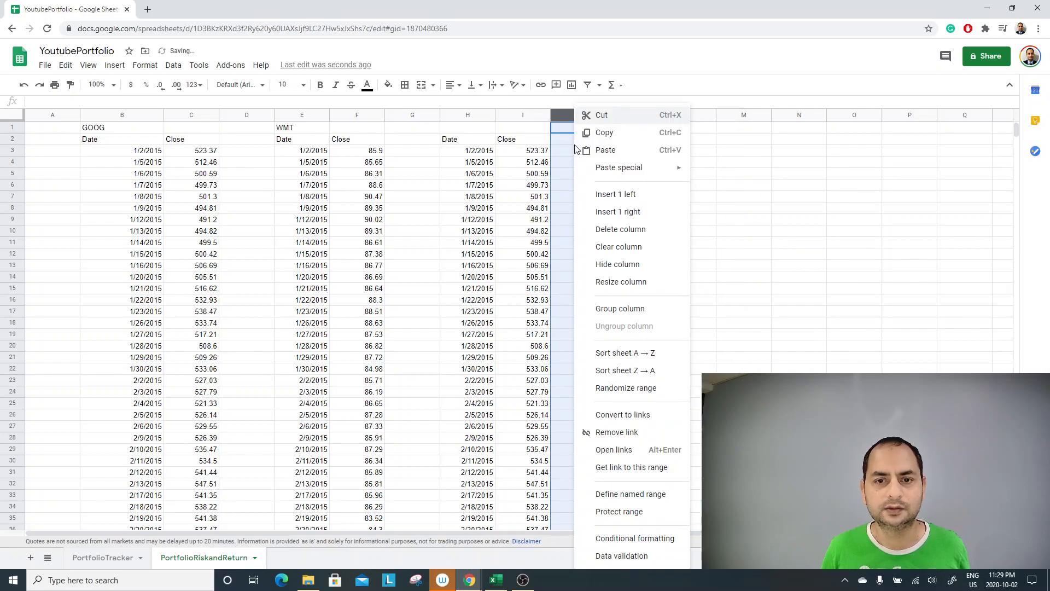
pyautogui.click(607, 228)
# Step: Rename the two pasted Close headers in I2 and J2 as GOOG and WMT
pyautogui.click(522, 141)
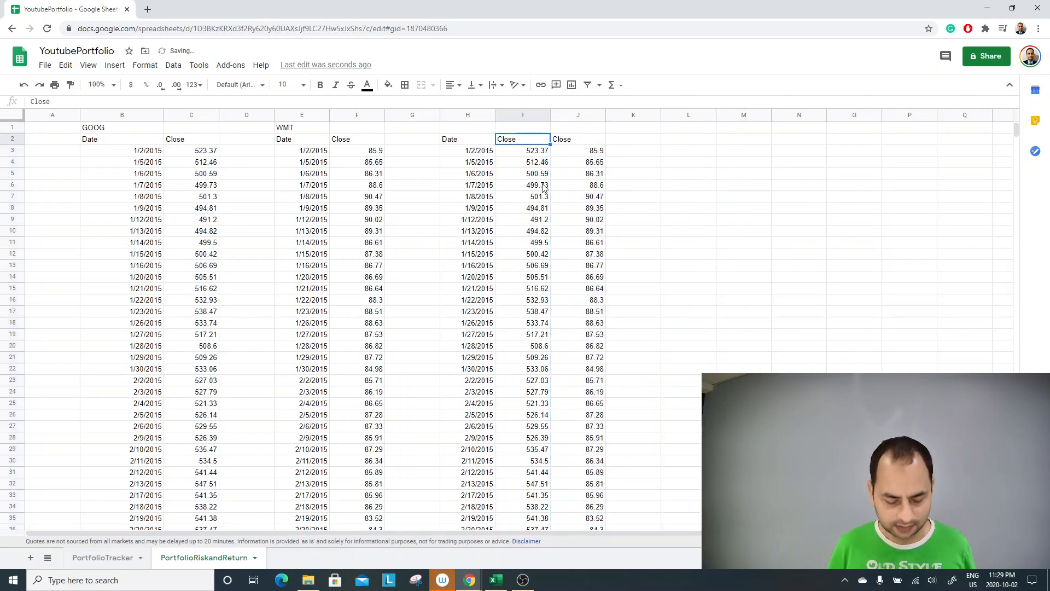
pyautogui.write('GOOGLE')
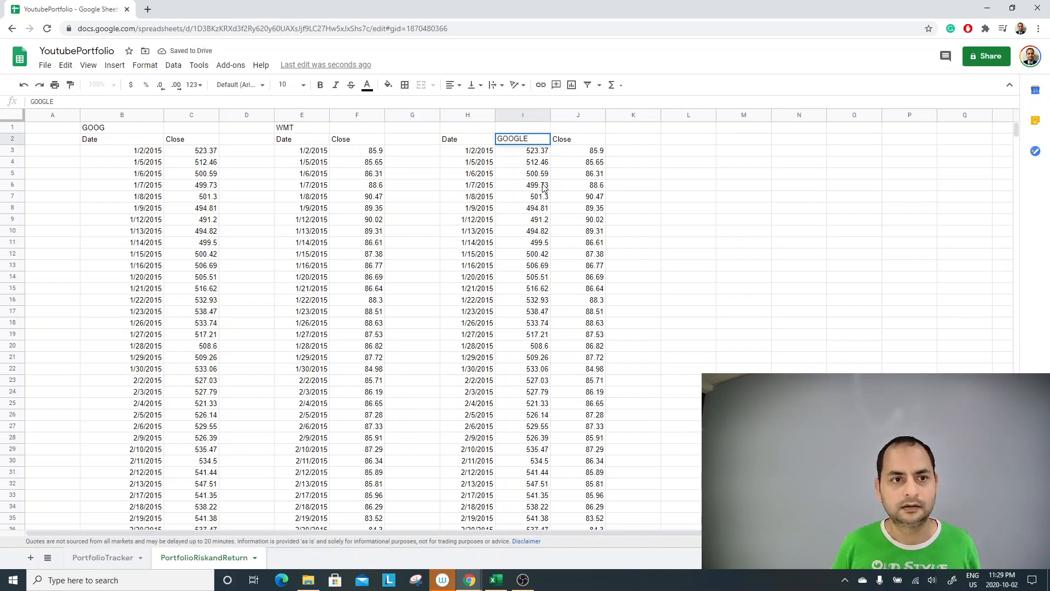
pyautogui.press('BackSpace')
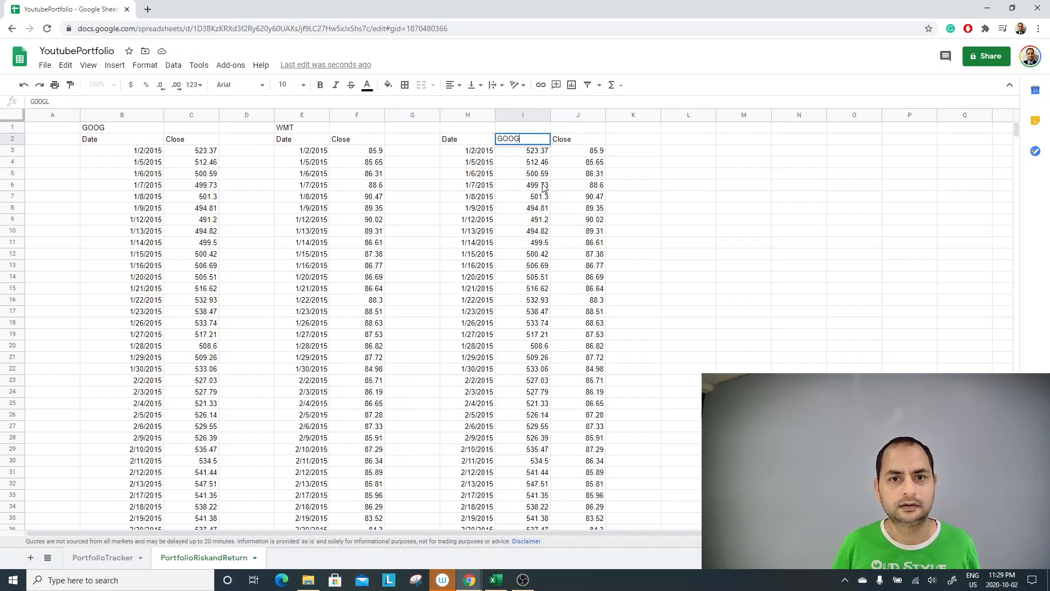
pyautogui.press('Tab')
pyautogui.write('WMT')
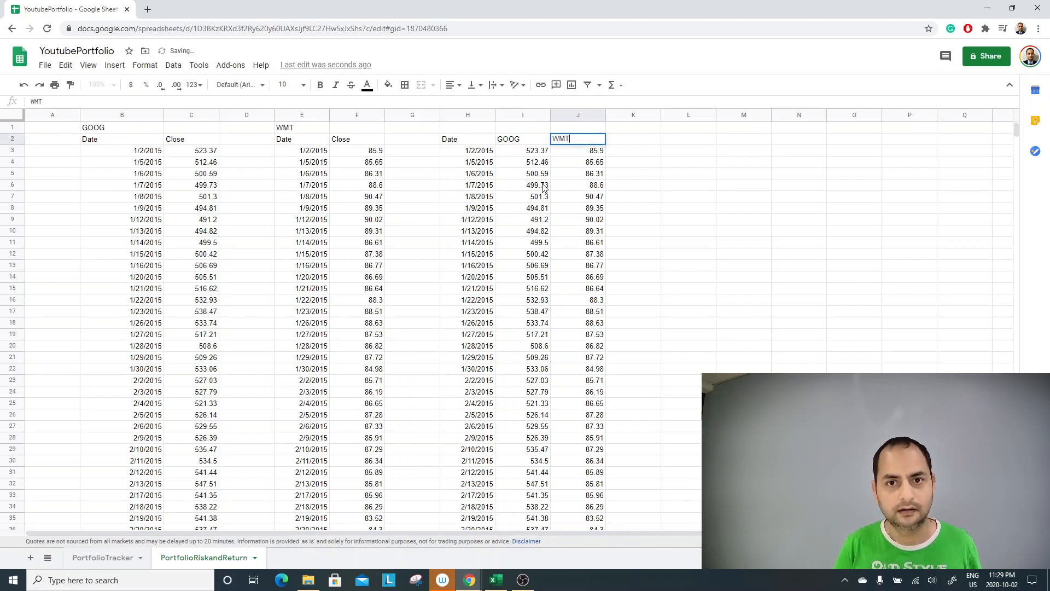
pyautogui.press('Return')
pyautogui.press('Up')
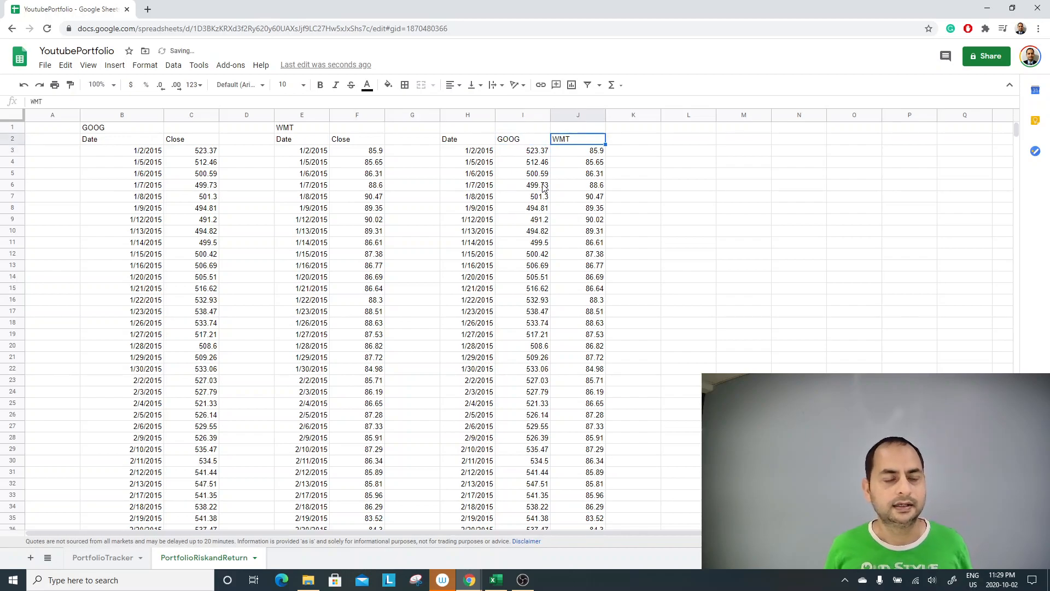
# Step: Delete columns D to F holding the WMT formula data, plus the blank column left before the pasted values
pyautogui.moveTo(365, 116); pyautogui.dragTo(247, 116)
pyautogui.rightClick(265, 177)
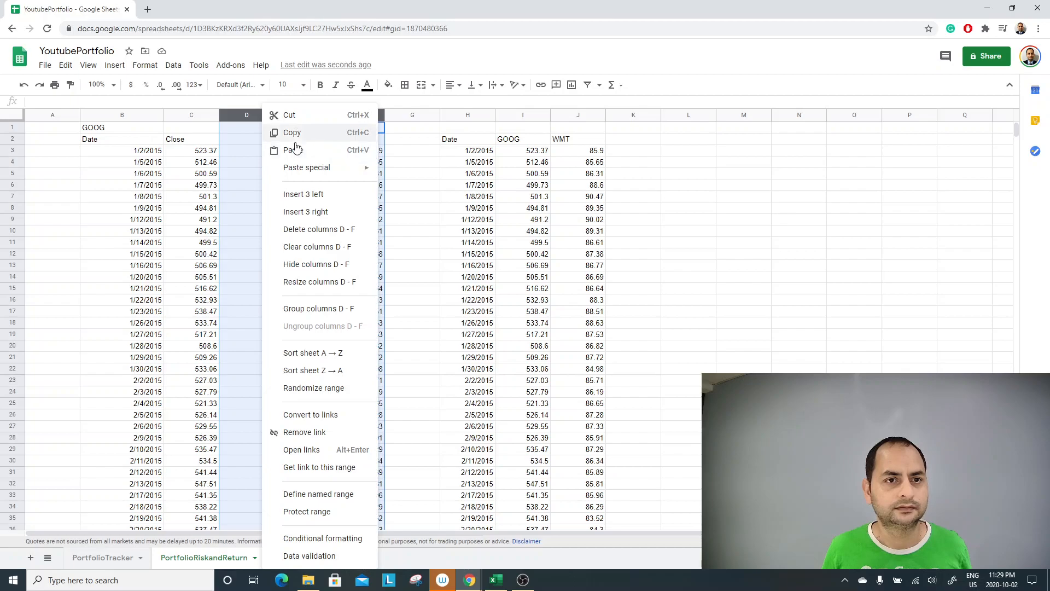
pyautogui.click(315, 234)
pyautogui.click(248, 206)
pyautogui.click(327, 178)
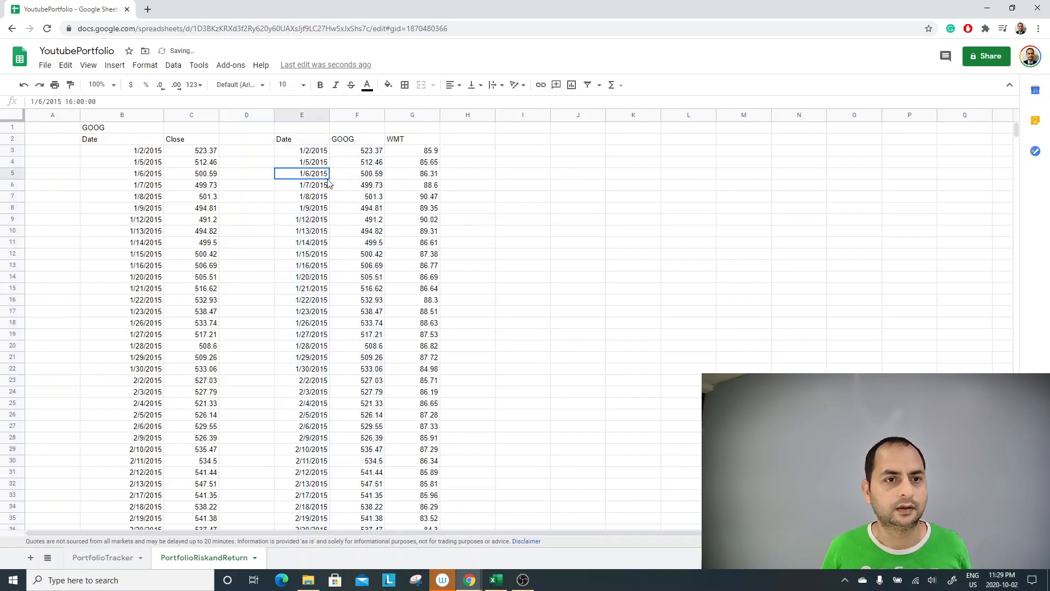
pyautogui.click(244, 115)
pyautogui.rightClick(239, 151)
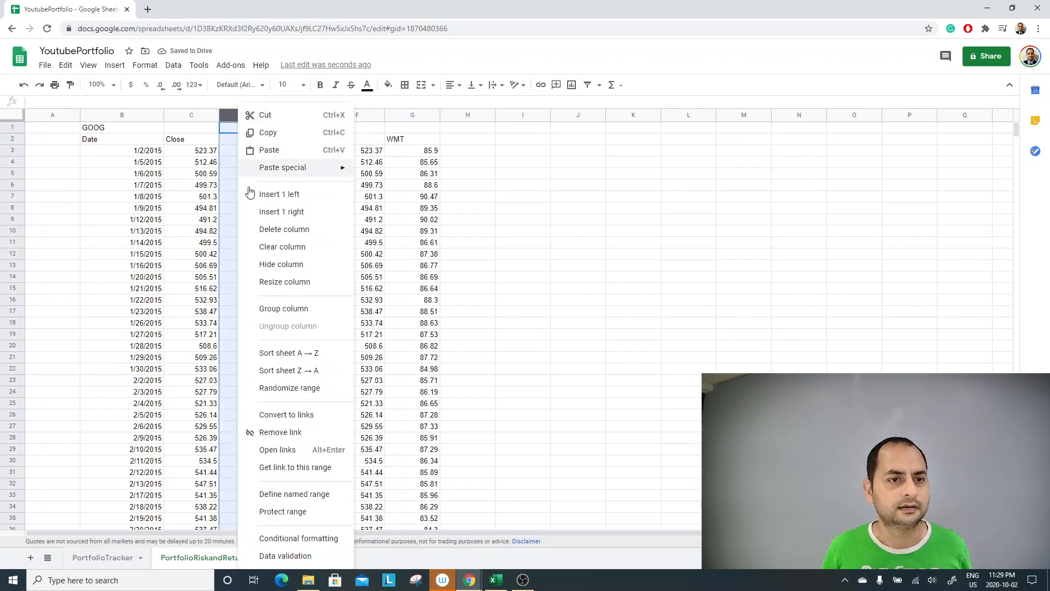
pyautogui.click(280, 230)
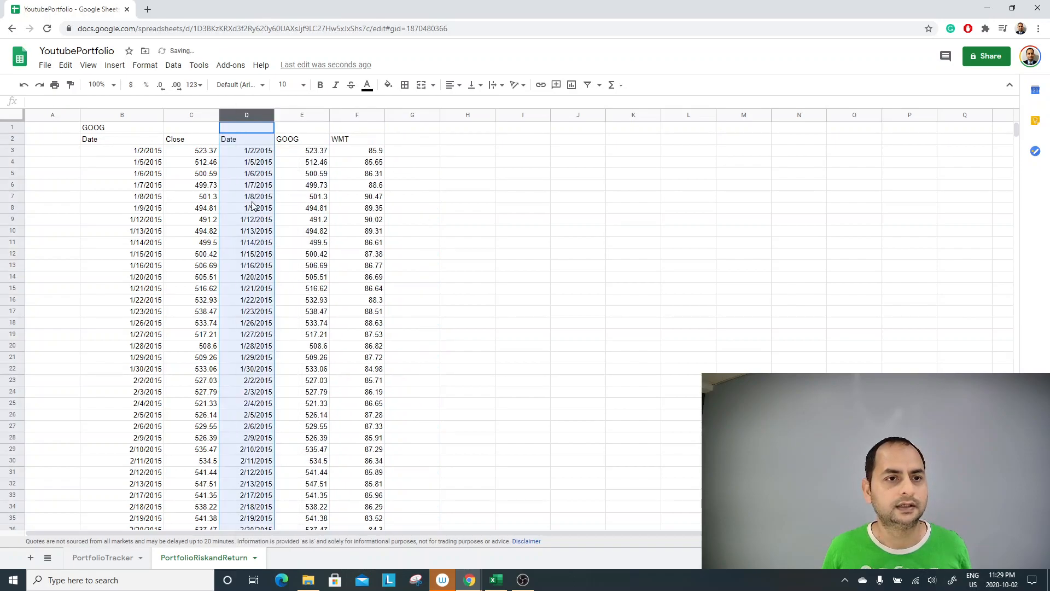
# Step: Hide columns B and C, which hold the original GOOG formula data
pyautogui.moveTo(200, 116); pyautogui.dragTo(82, 112)
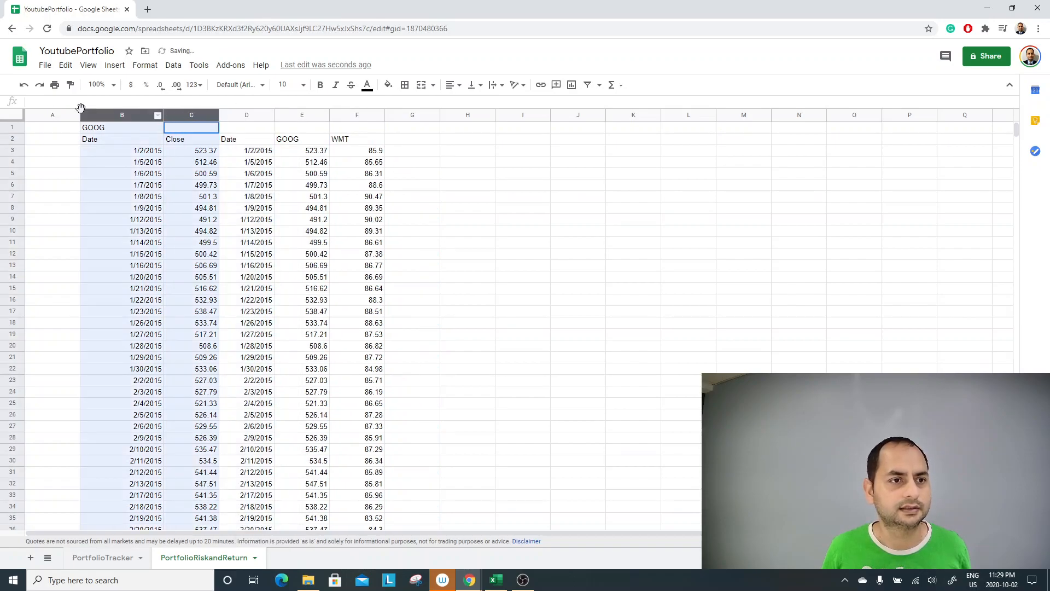
pyautogui.rightClick(121, 162)
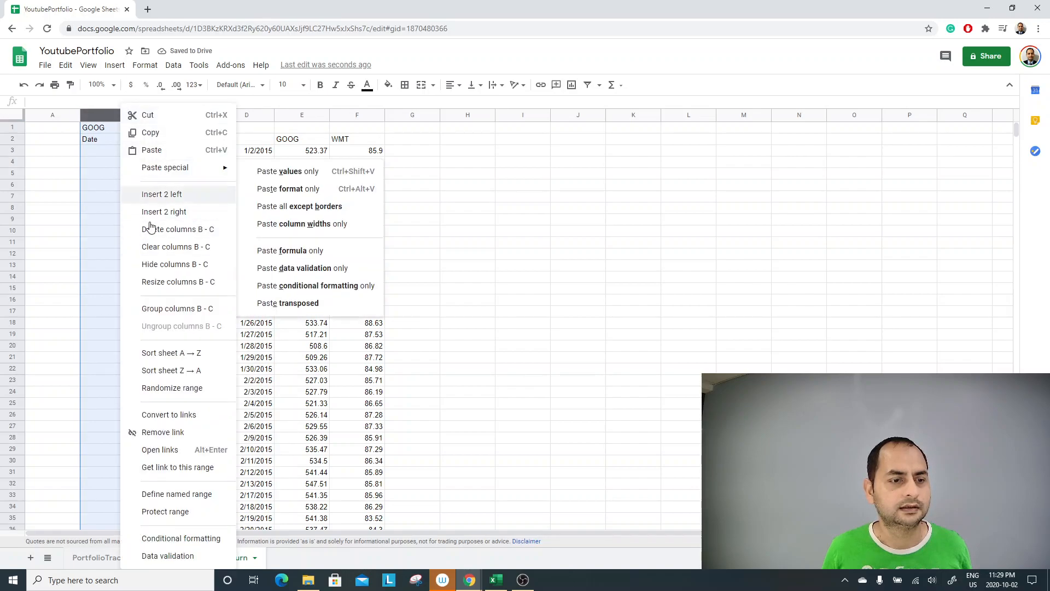
pyautogui.click(153, 265)
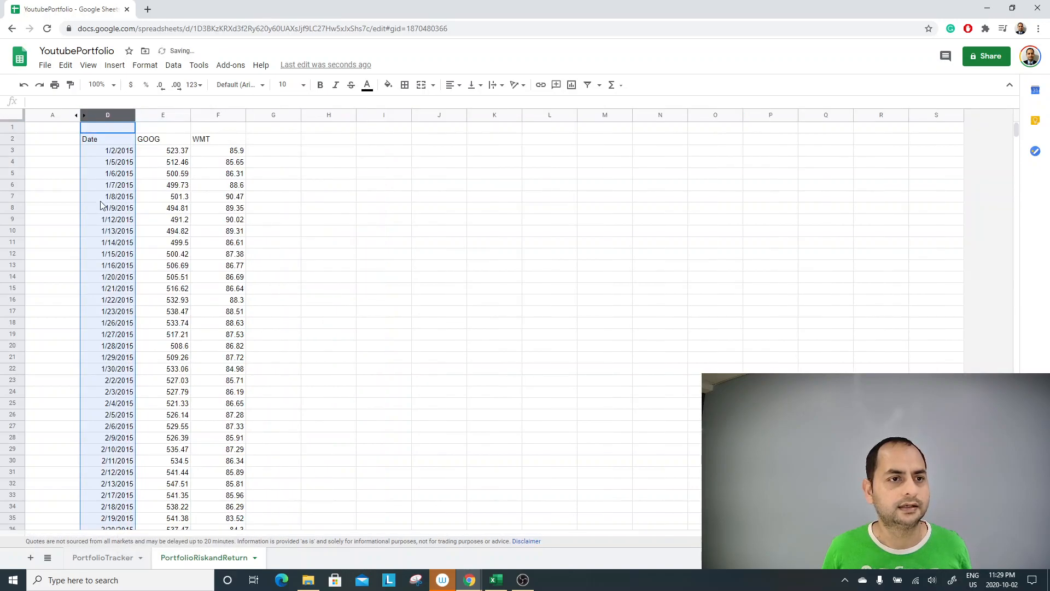
pyautogui.click(161, 187)
pyautogui.click(110, 141)
pyautogui.click(156, 140)
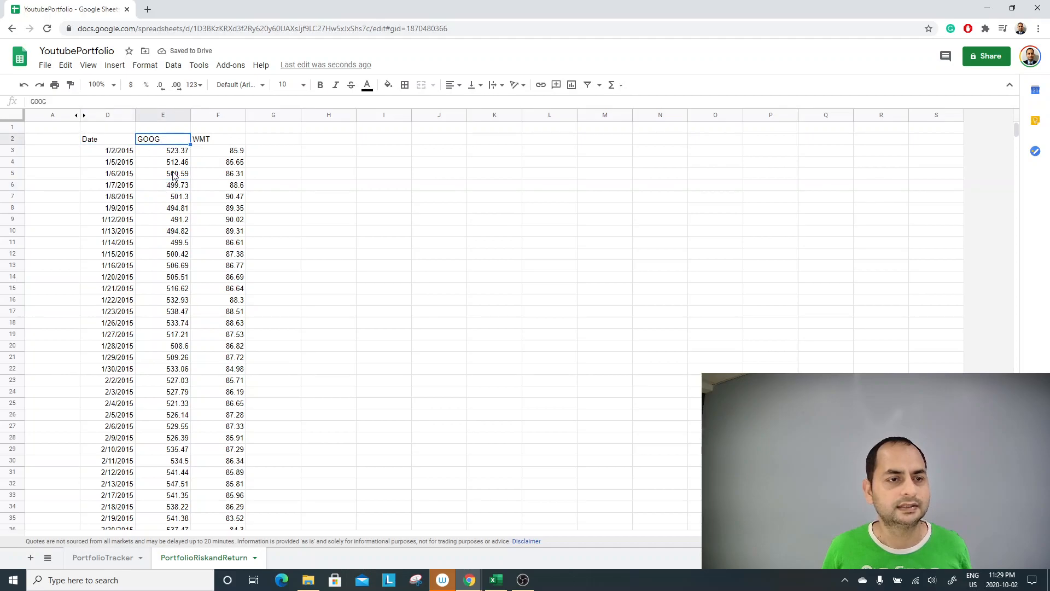
pyautogui.click(116, 163)
pyautogui.click(164, 162)
pyautogui.click(229, 162)
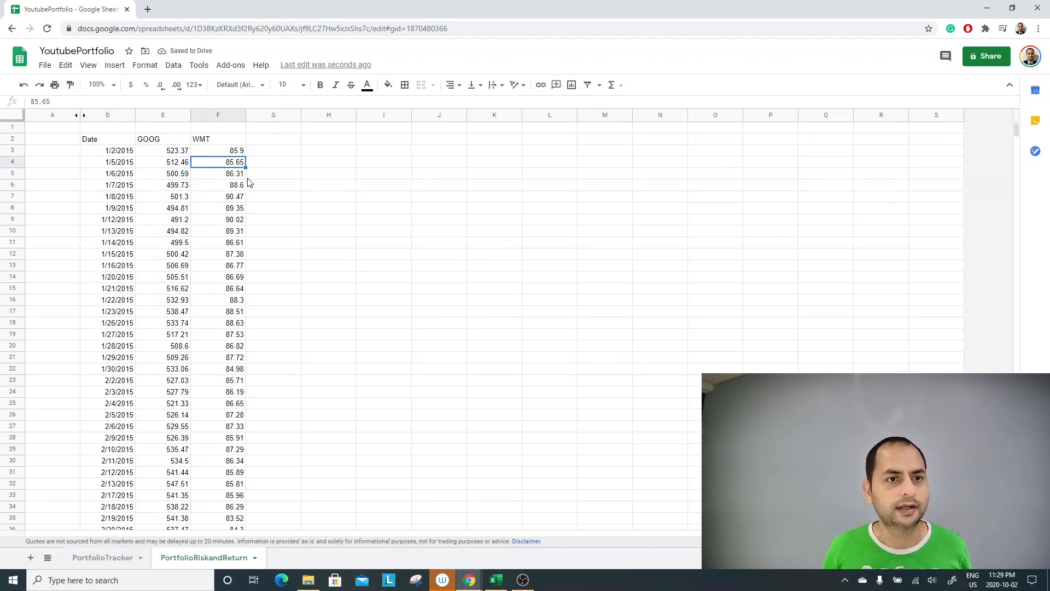
# Step: Add the column headers GOOG Return in G2 and WMT Return in H2
pyautogui.click(271, 140)
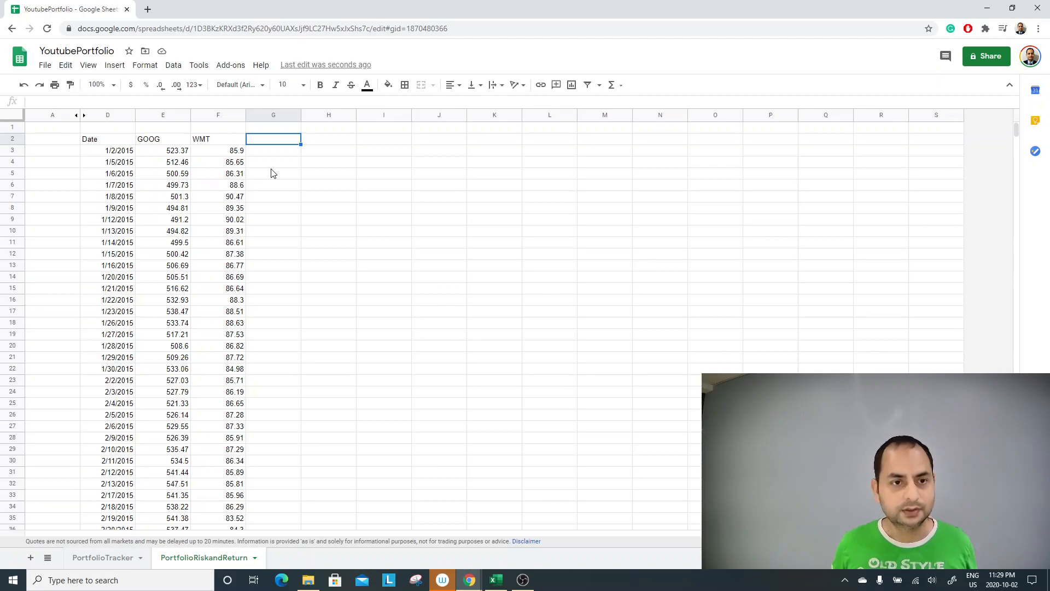
pyautogui.write('GOOGL')
pyautogui.press('BackSpace')
pyautogui.write('Return')
pyautogui.press('Return')
pyautogui.press('Up')
pyautogui.press('Right')
pyautogui.write('W')
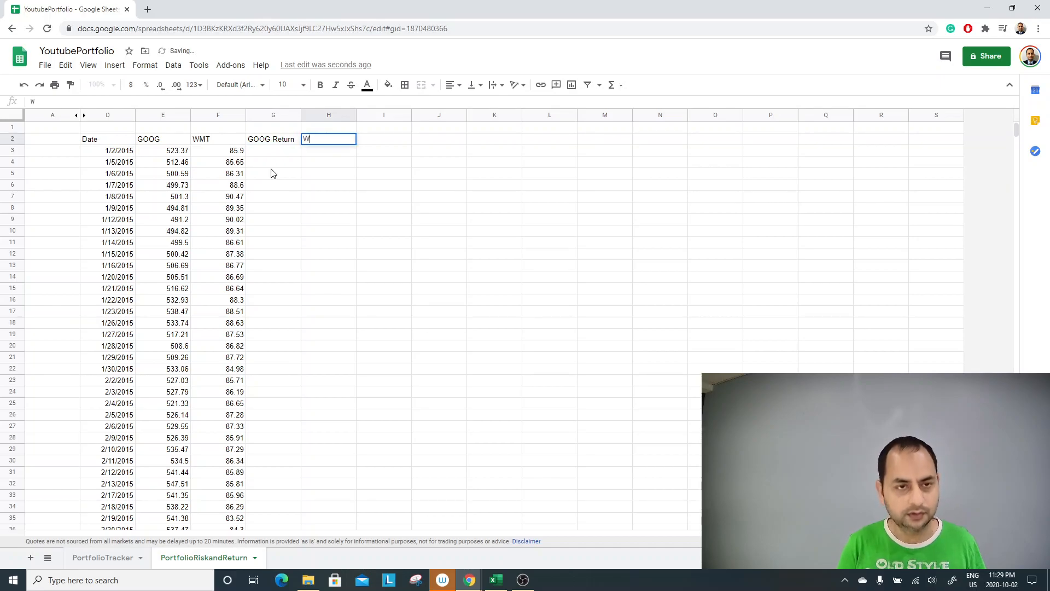
pyautogui.write('MT Return')
pyautogui.press('Return')
pyautogui.press('Left')
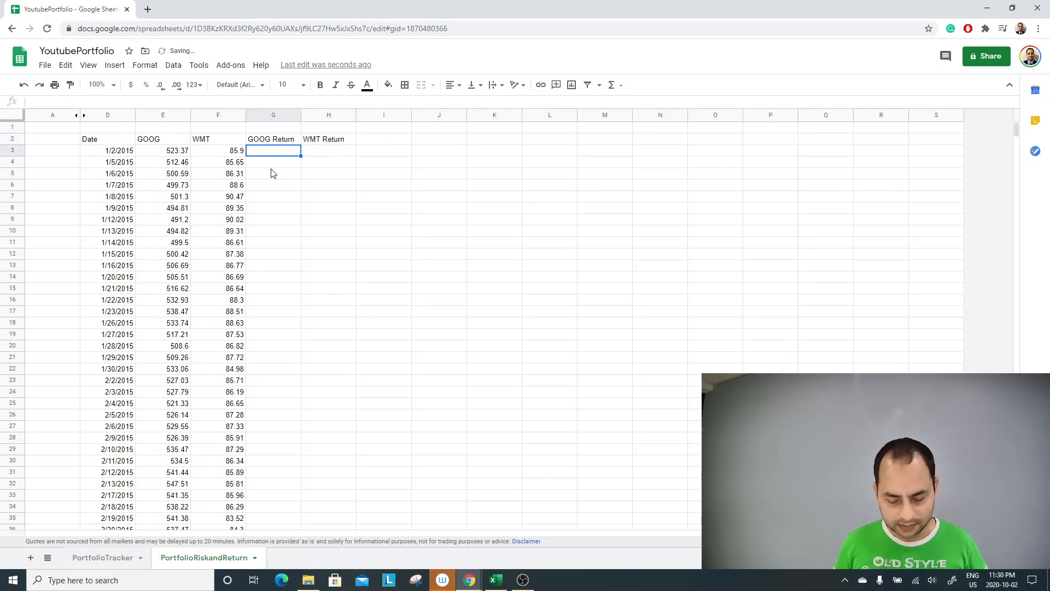
pyautogui.write('=ln')
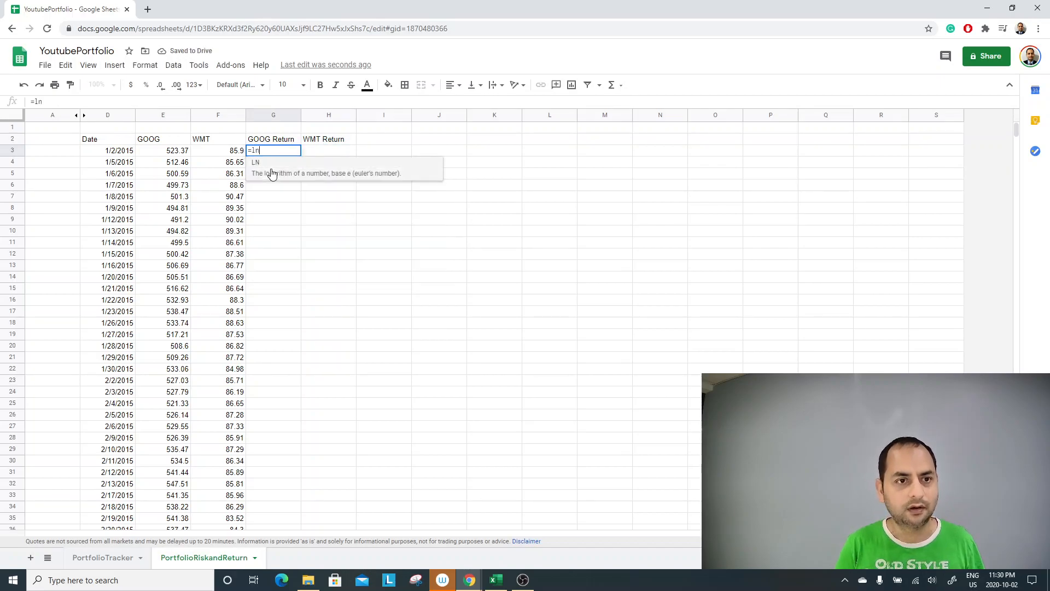
pyautogui.write('(')
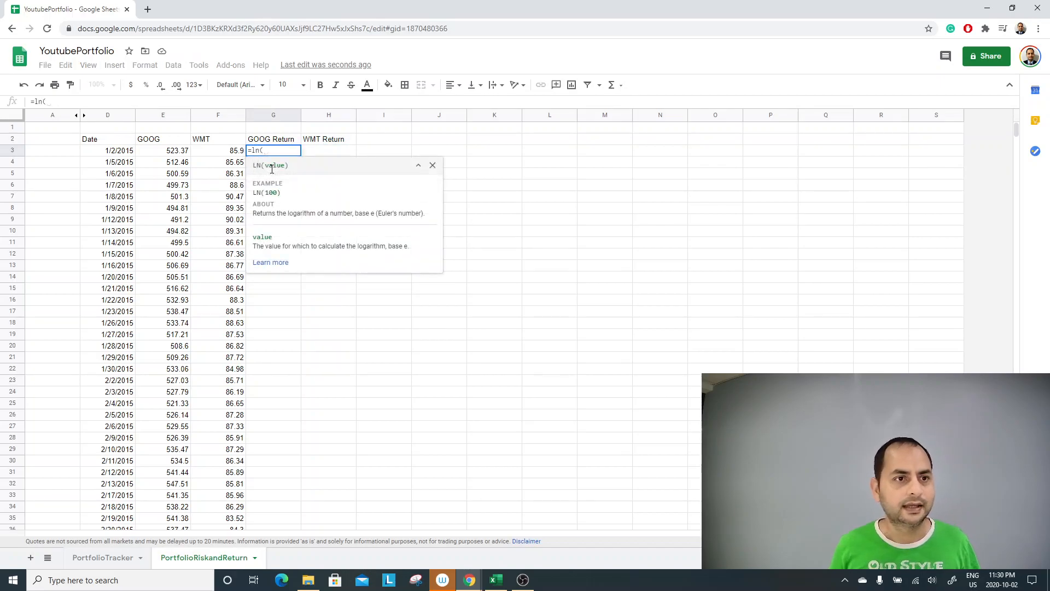
pyautogui.press('Escape')
# Step: Calculate the first GOOG daily log return in G4 with the formula =ln(E4/E3)
pyautogui.press('Down')
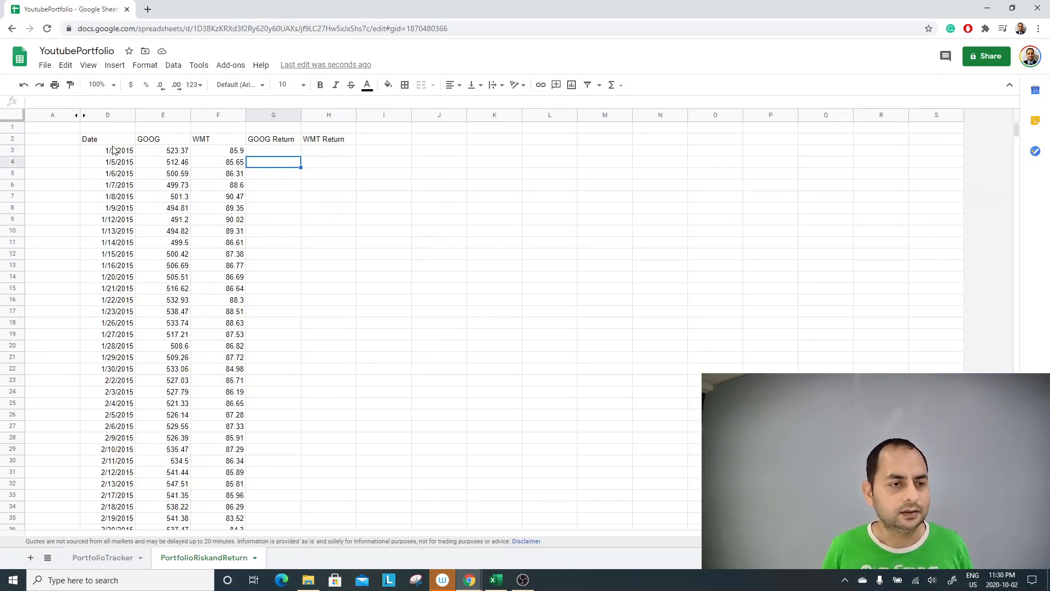
pyautogui.write('=ln(')
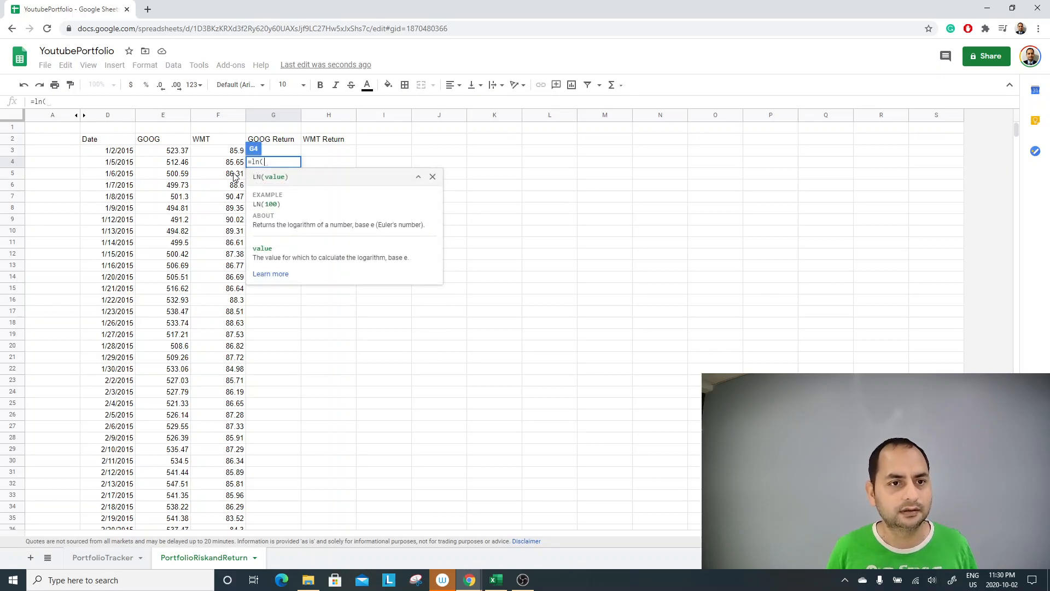
pyautogui.click(174, 164)
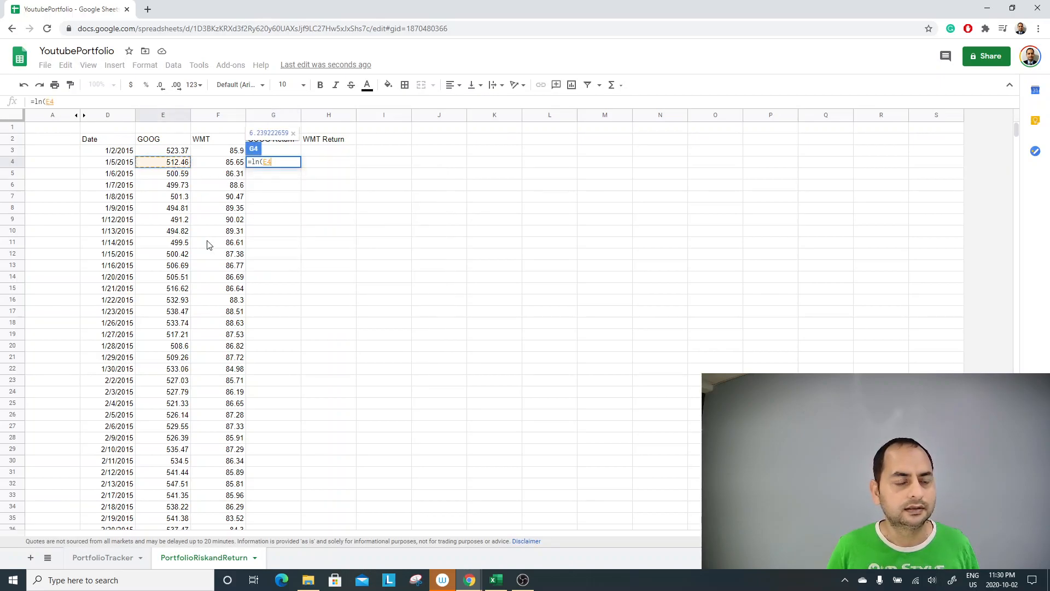
pyautogui.write('/E3')
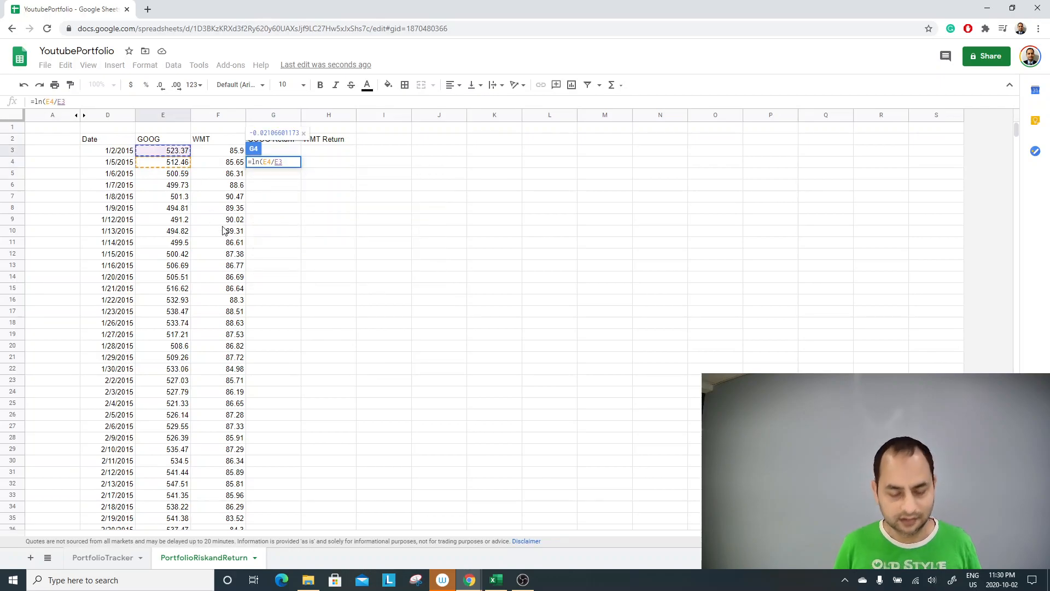
pyautogui.write(')')
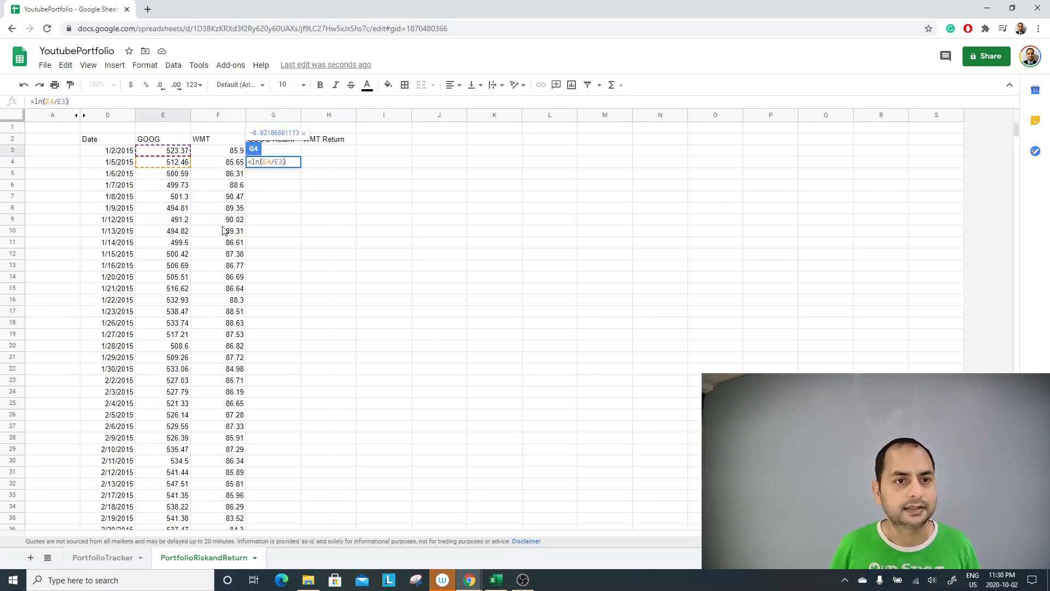
pyautogui.press('Return')
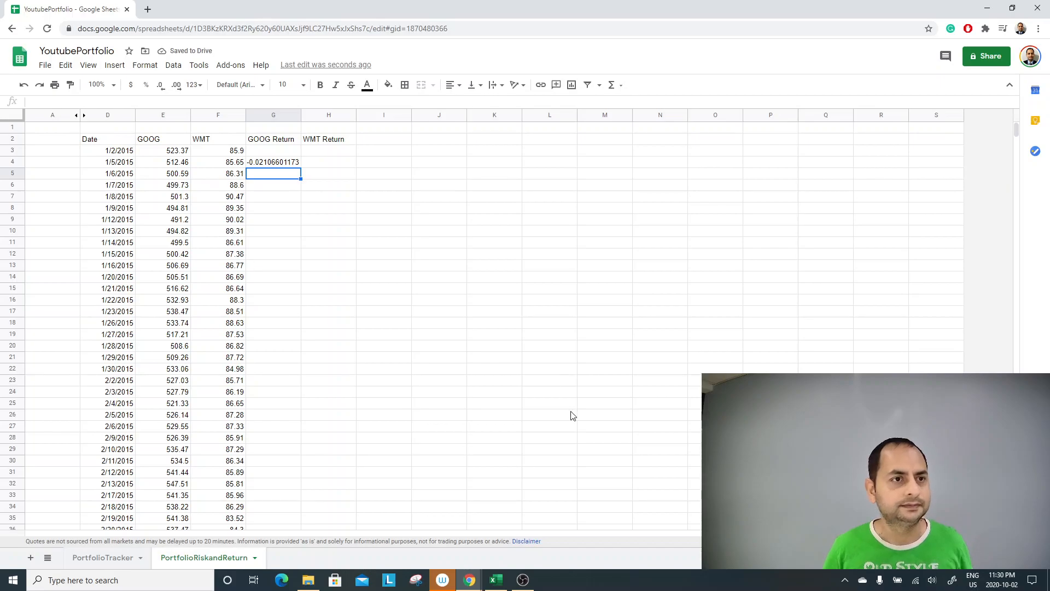
# Step: Set the sheet's zoom level to 125%
pyautogui.click(88, 66)
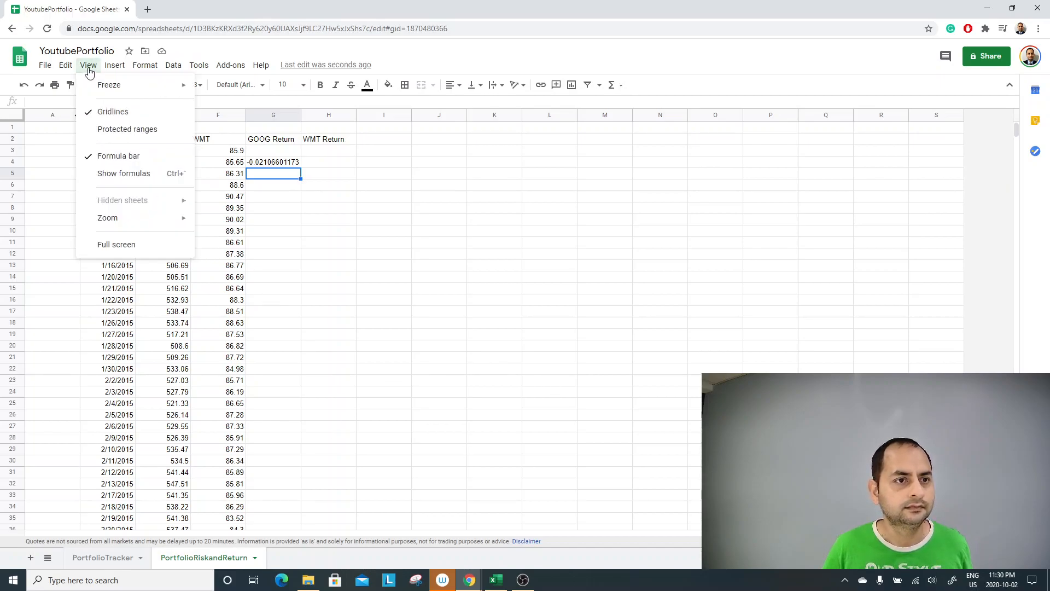
pyautogui.moveTo(113, 66)
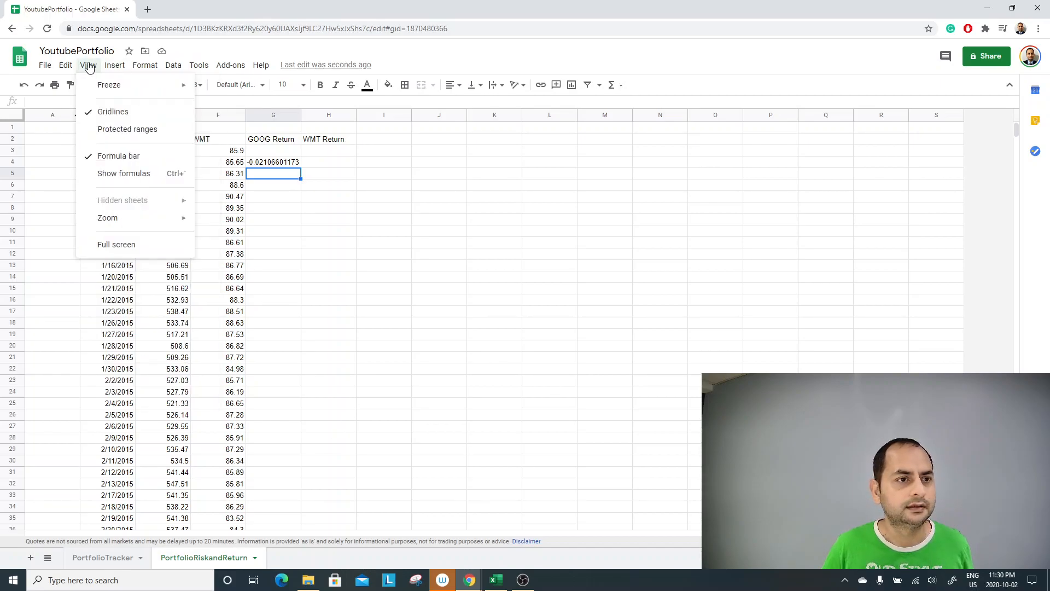
pyautogui.moveTo(128, 221)
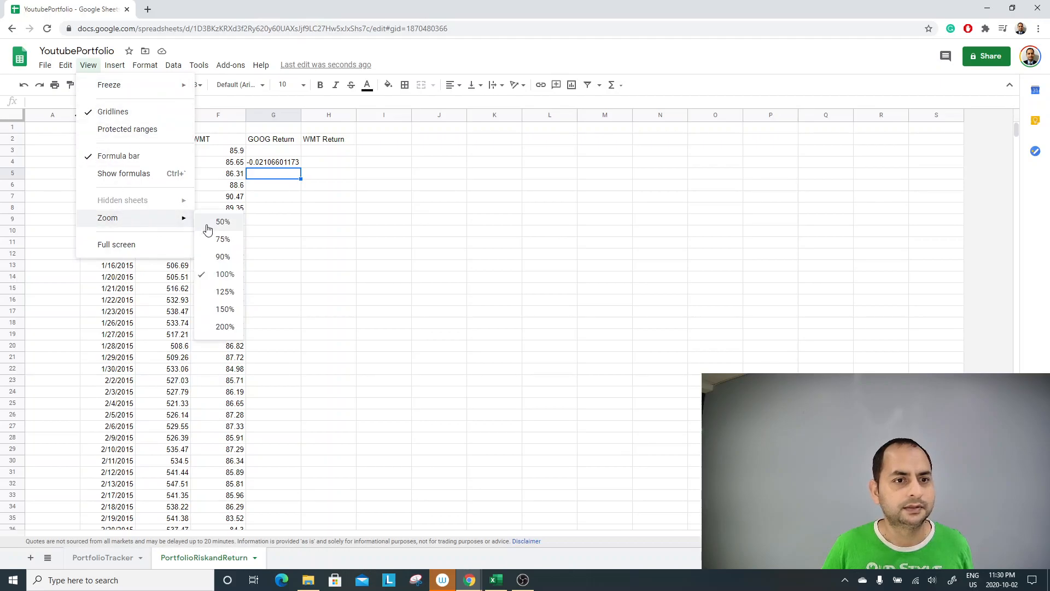
pyautogui.click(225, 293)
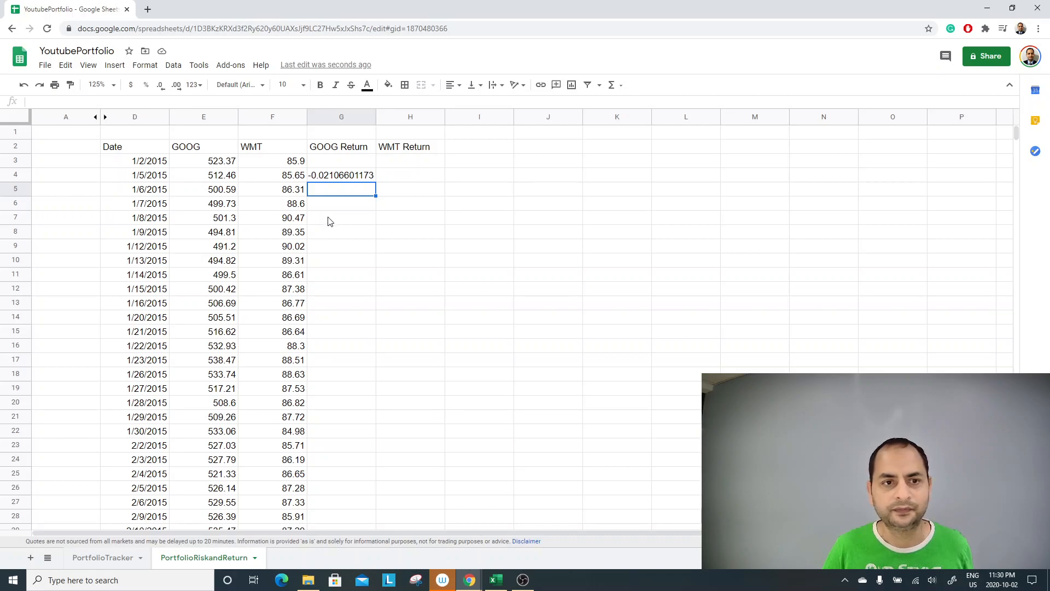
# Step: Fill the log return formula in G4 down the whole GOOG Return column
pyautogui.click(338, 180)
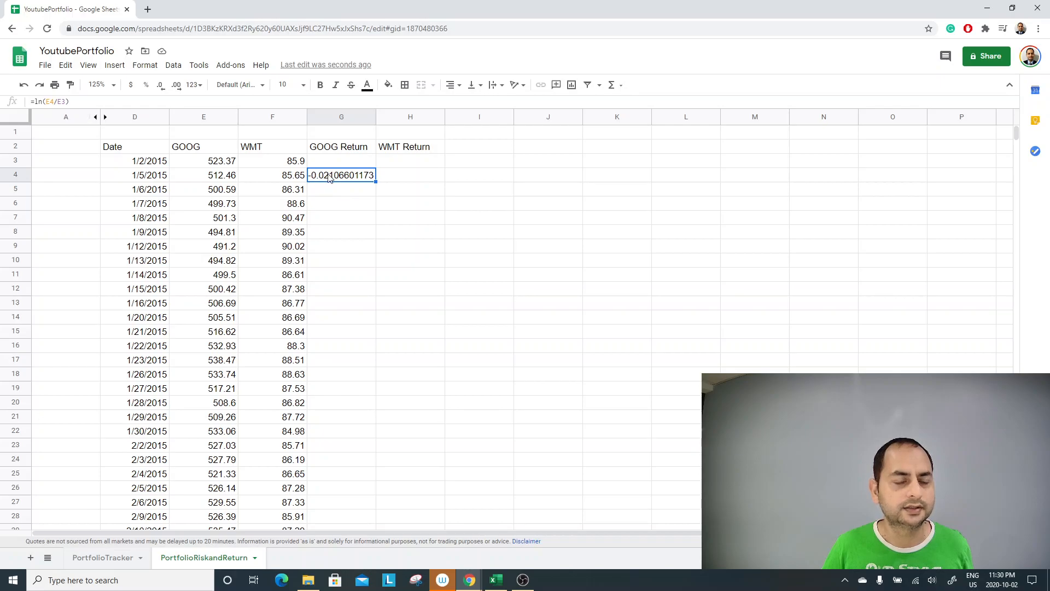
pyautogui.click(212, 181)
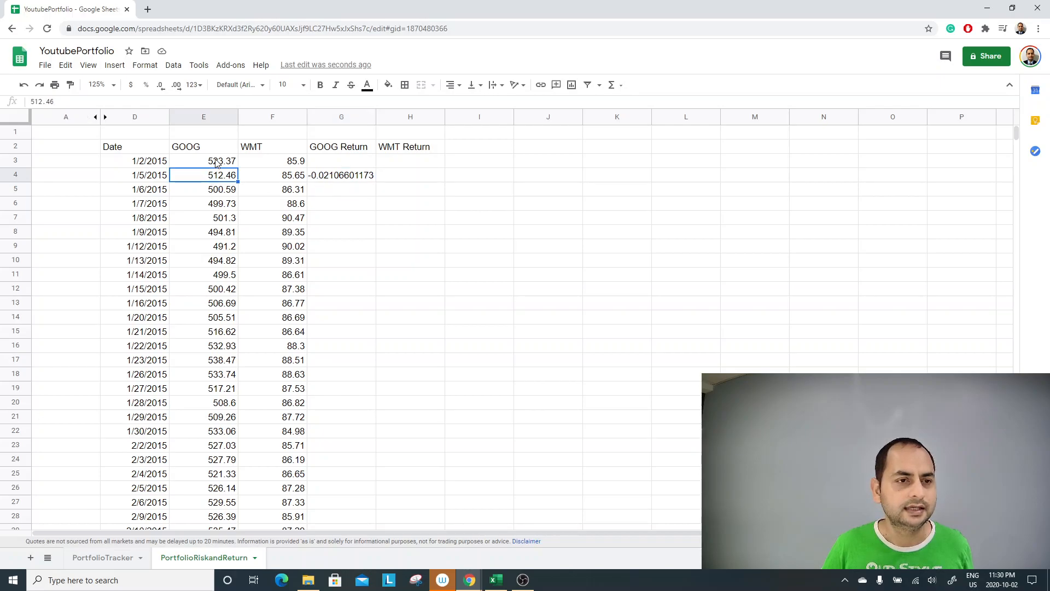
pyautogui.press('Up')
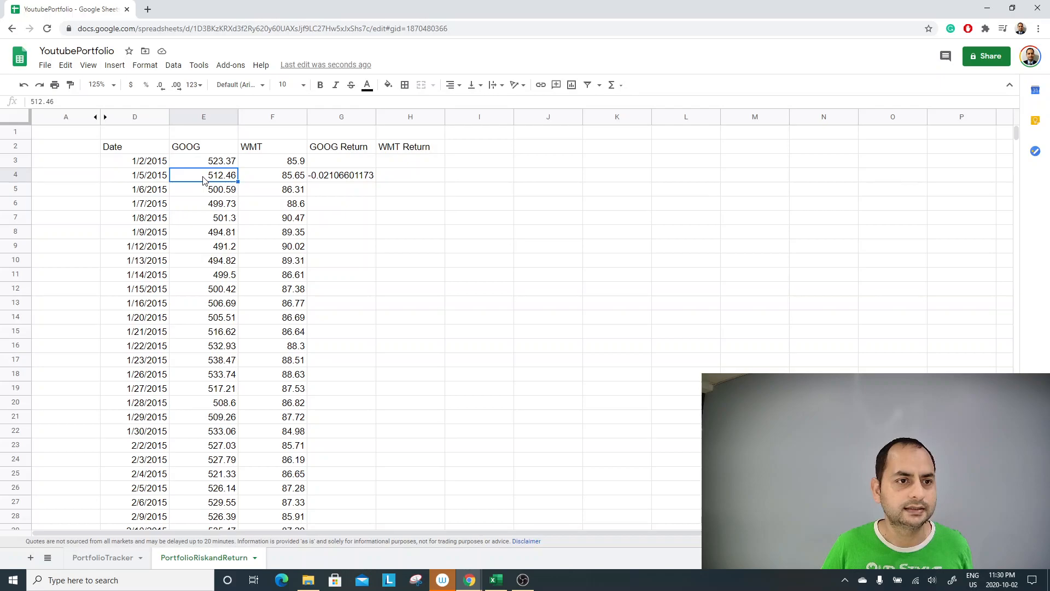
pyautogui.click(323, 178)
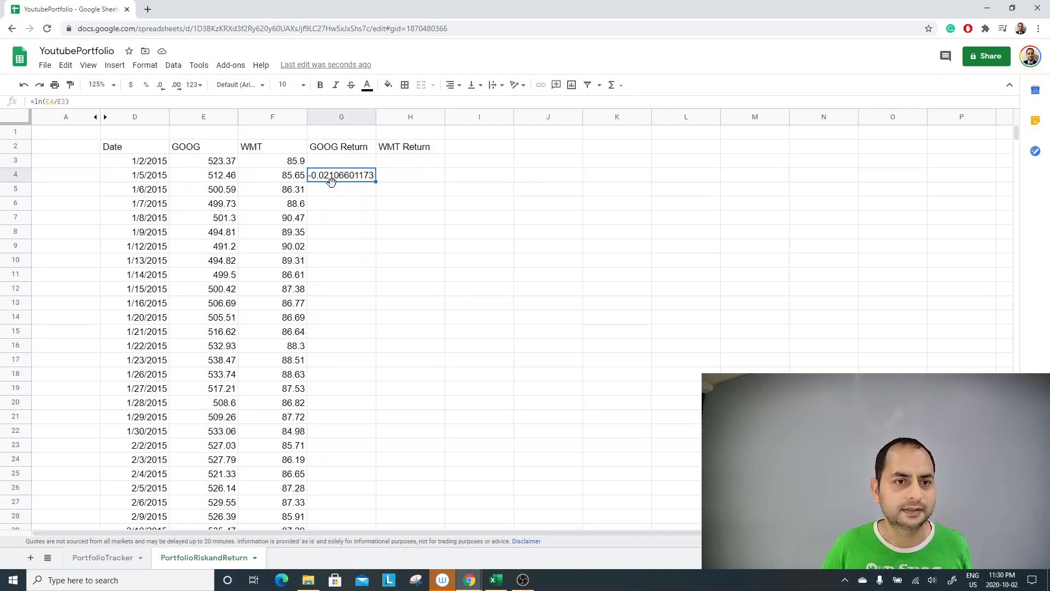
pyautogui.doubleClick(377, 181)
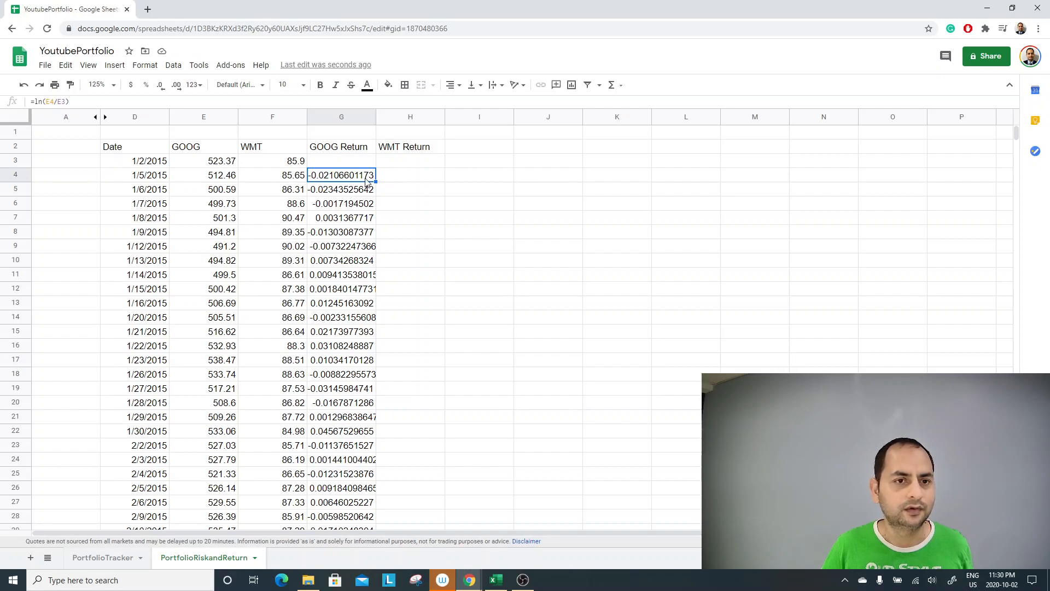
# Step: Copy the return formula from G4 across to H4 and fill it down the WMT Return column
pyautogui.moveTo(375, 181); pyautogui.dragTo(440, 179)
pyautogui.click(408, 177)
pyautogui.doubleClick(385, 180)
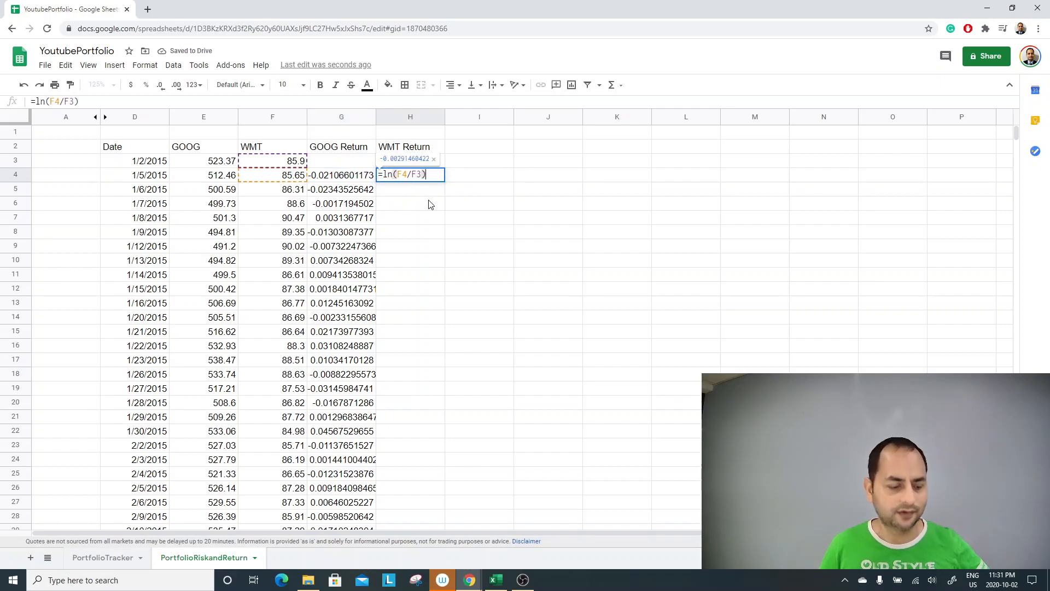
pyautogui.press('Escape')
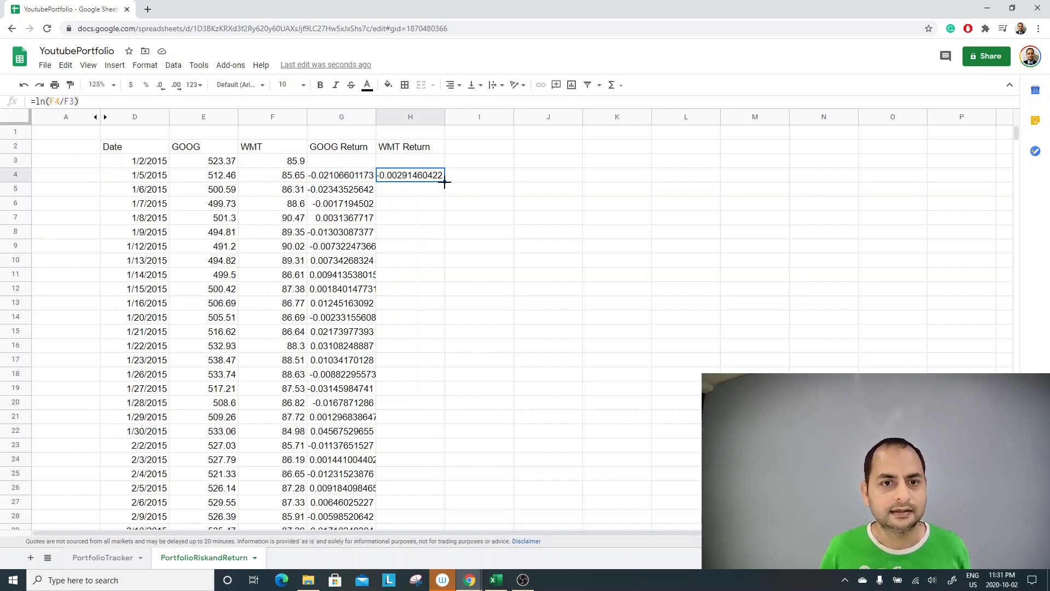
pyautogui.doubleClick(444, 182)
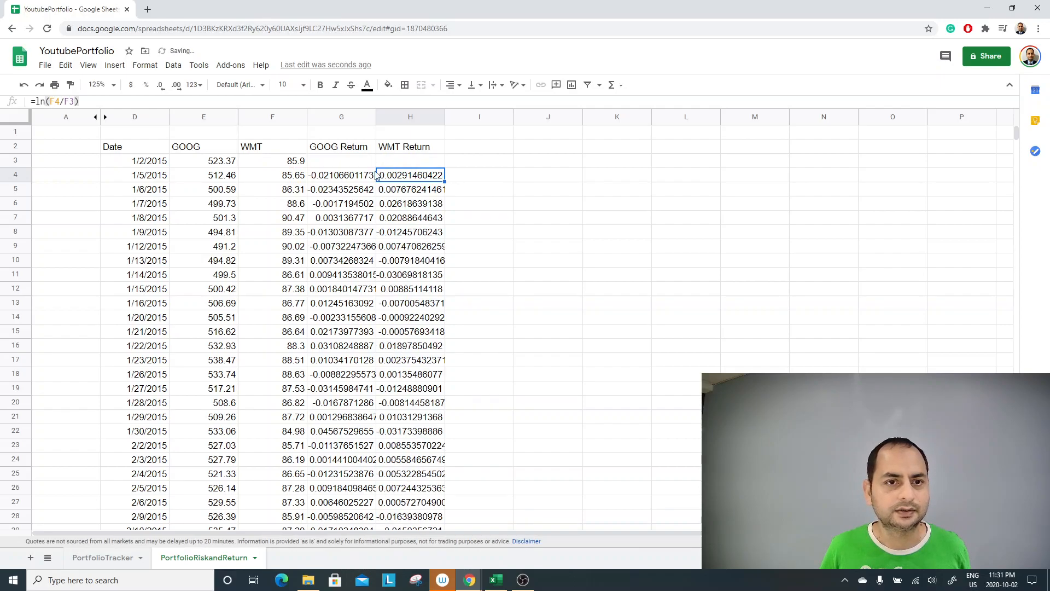
pyautogui.scroll(-2, 328, 336)
pyautogui.scroll(2, 328, 336)
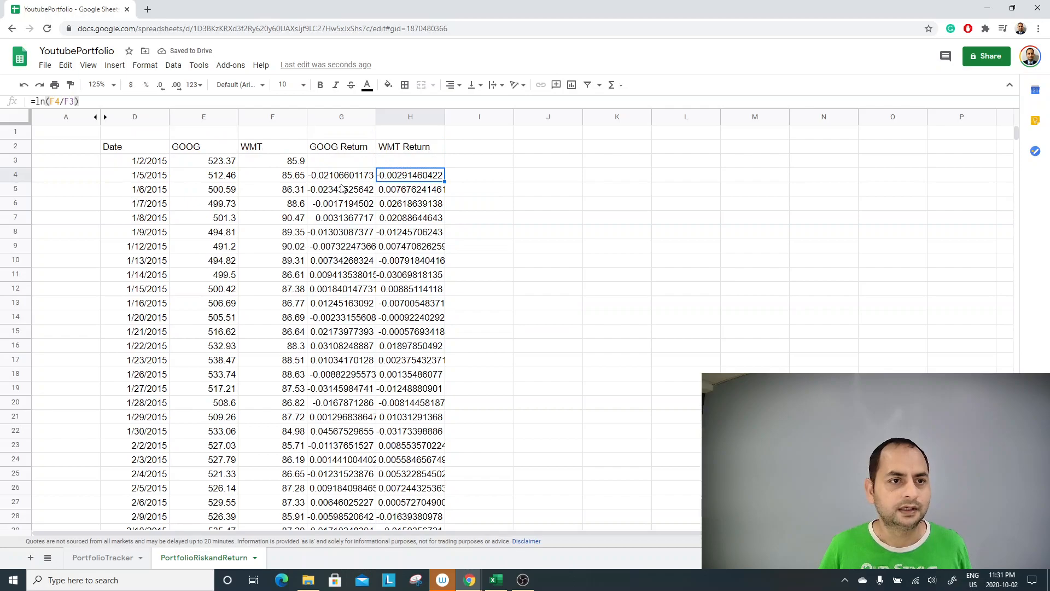
pyautogui.scroll(-4, 352, 309)
pyautogui.scroll(4, 347, 323)
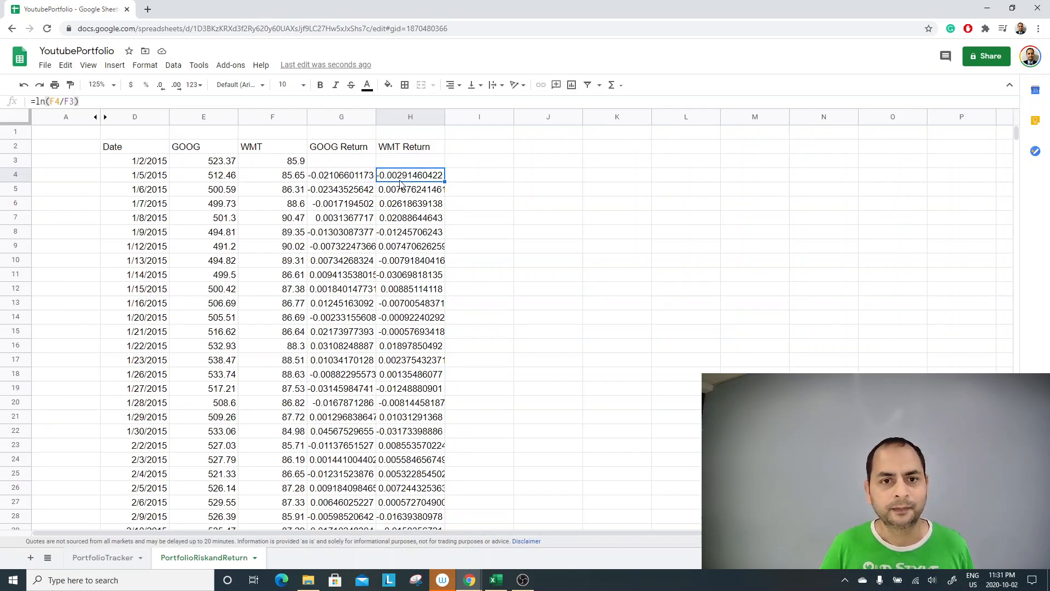
# Step: Label the summary rows Mean in K5 and Standard Dev. in K6
pyautogui.click(617, 179)
pyautogui.click(614, 192)
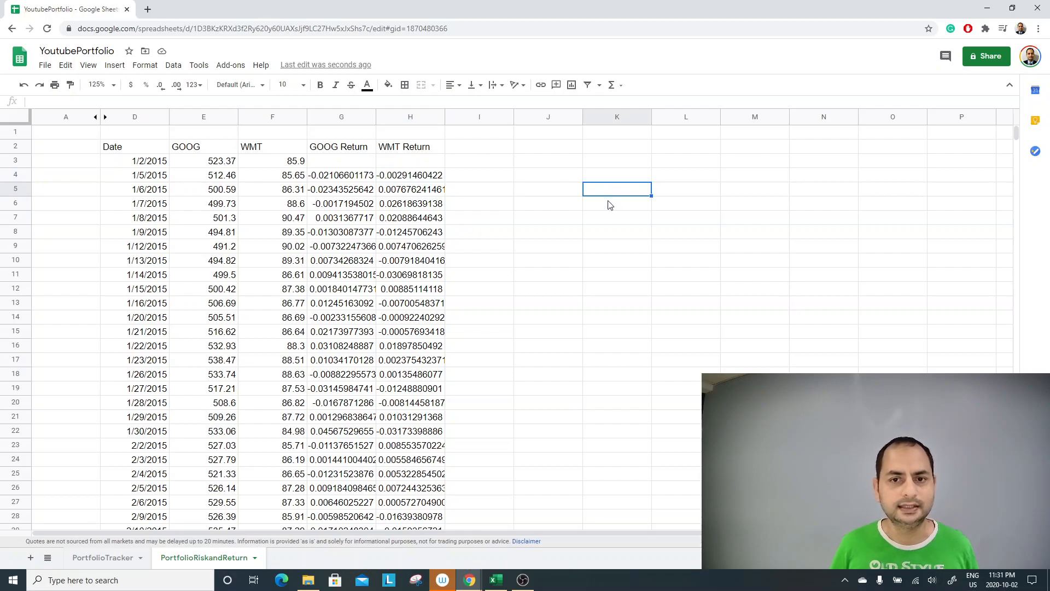
pyautogui.write('Mean')
pyautogui.press('BackSpace')
pyautogui.press('BackSpace')
pyautogui.write('an')
pyautogui.press('Return')
pyautogui.write('Str')
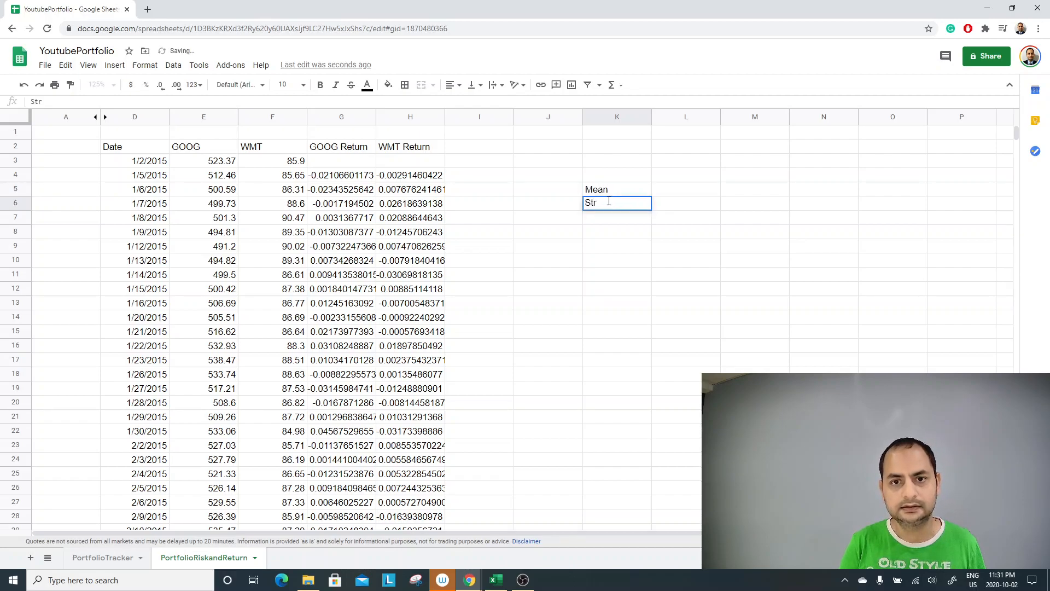
pyautogui.press('BackSpace')
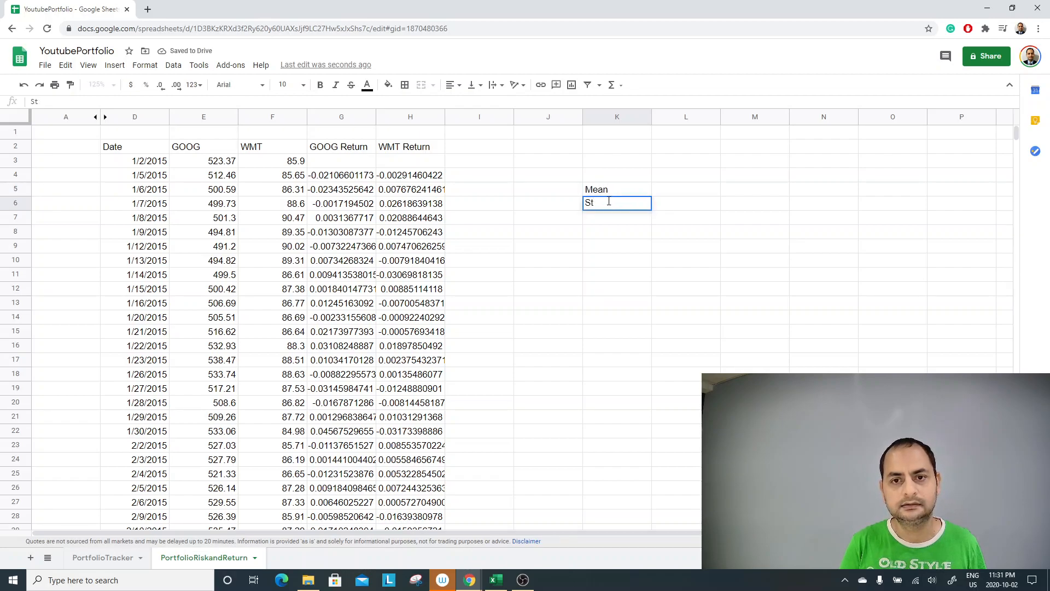
pyautogui.write('andard ')
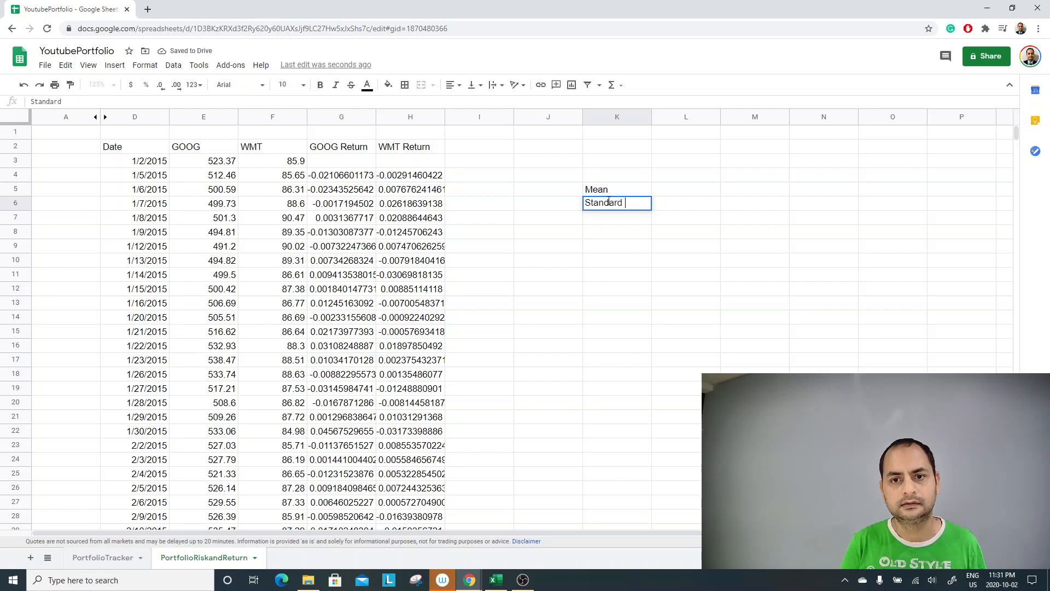
pyautogui.write('Dev.')
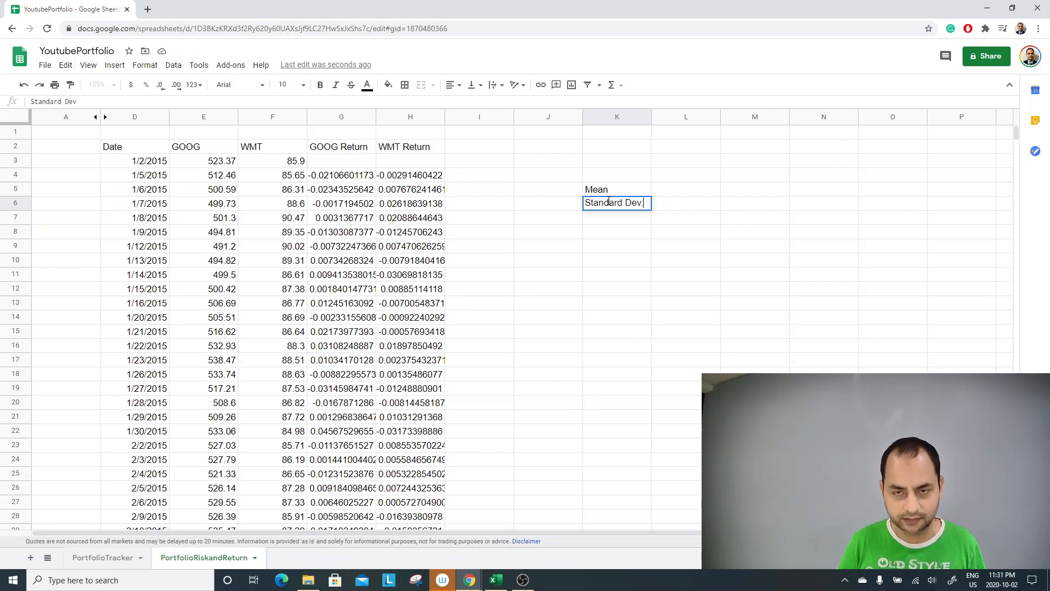
pyautogui.press('Return')
# Step: Head the first summary column in L4 with a formula reference to the GOOG header in E2
pyautogui.press('Up')
pyautogui.press('Up')
pyautogui.press('Up')
pyautogui.press('Right')
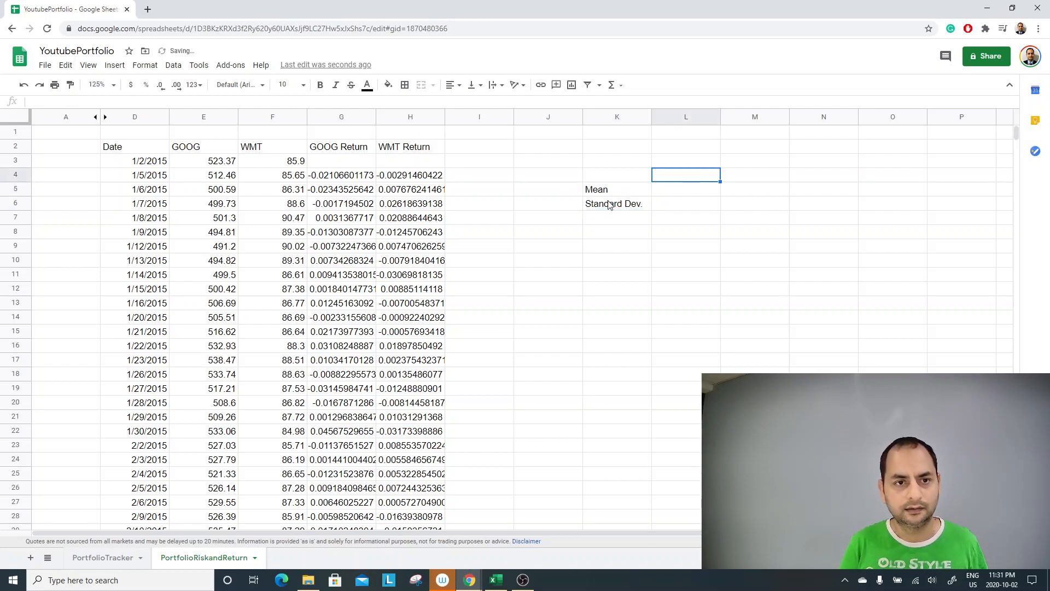
pyautogui.write('=')
pyautogui.press('BackSpace')
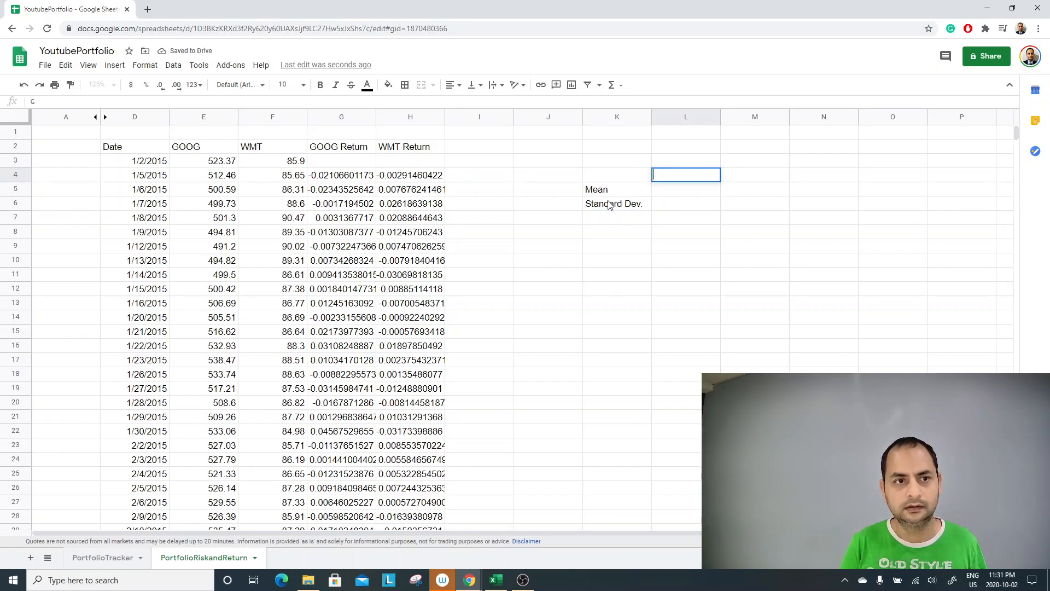
pyautogui.write('=')
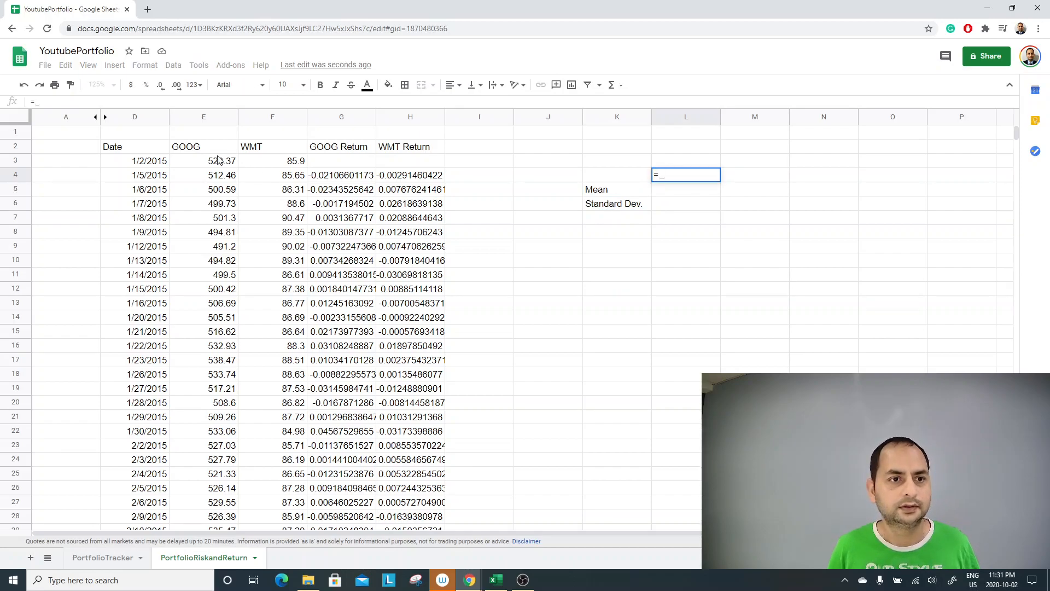
pyautogui.click(211, 148)
pyautogui.press('Return')
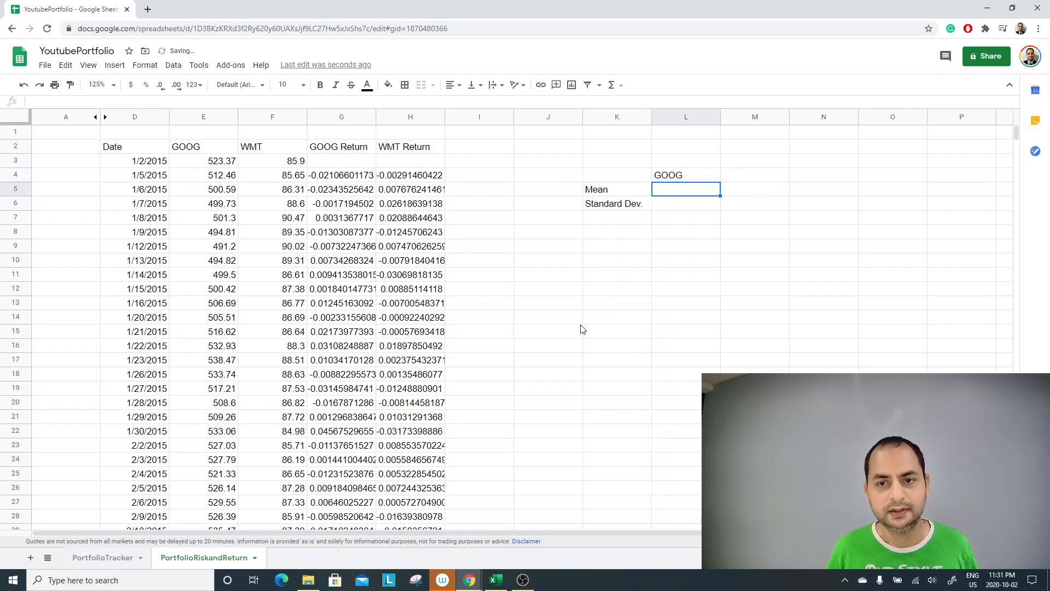
# Step: Fill the GOOG header formula from L4 across to M4 to head the WMT summary column
pyautogui.click(680, 180)
pyautogui.moveTo(721, 181); pyautogui.dragTo(775, 182)
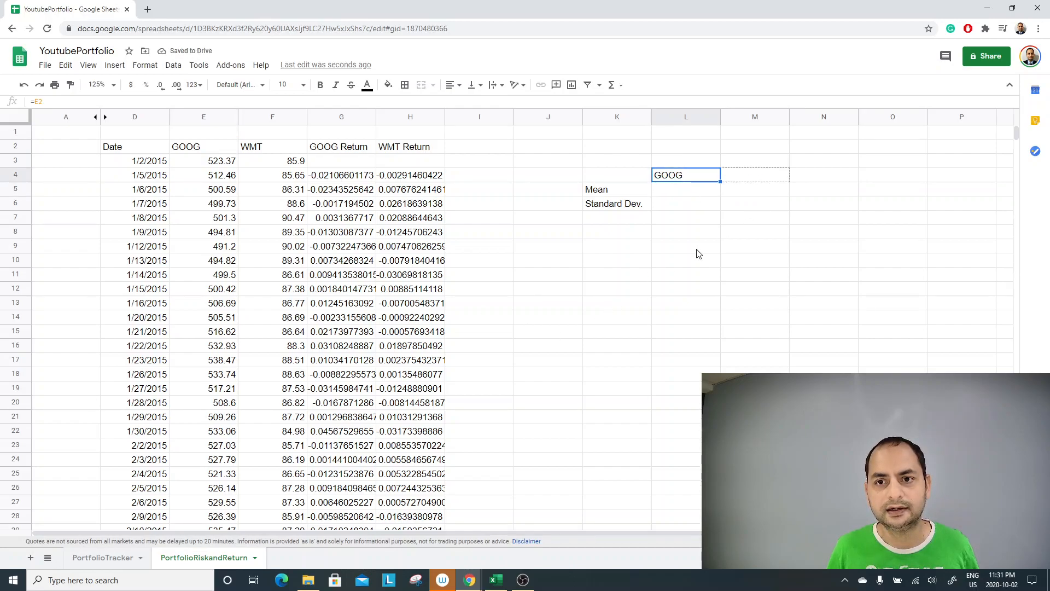
# Step: Calculate the GOOG mean return in L5 with =average(G:G) over the whole GOOG Return column
pyautogui.click(684, 189)
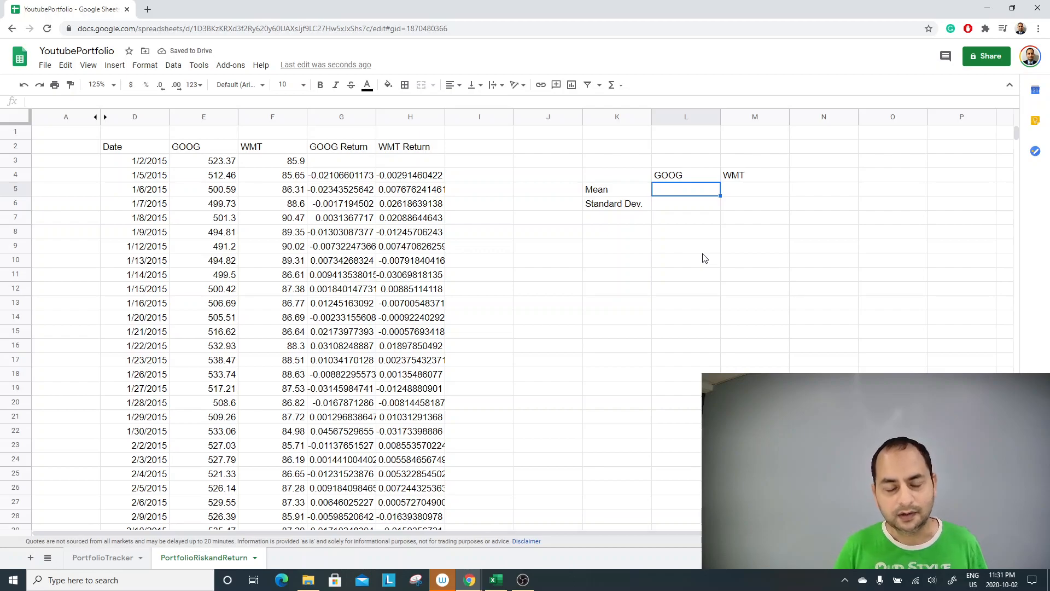
pyautogui.write('=')
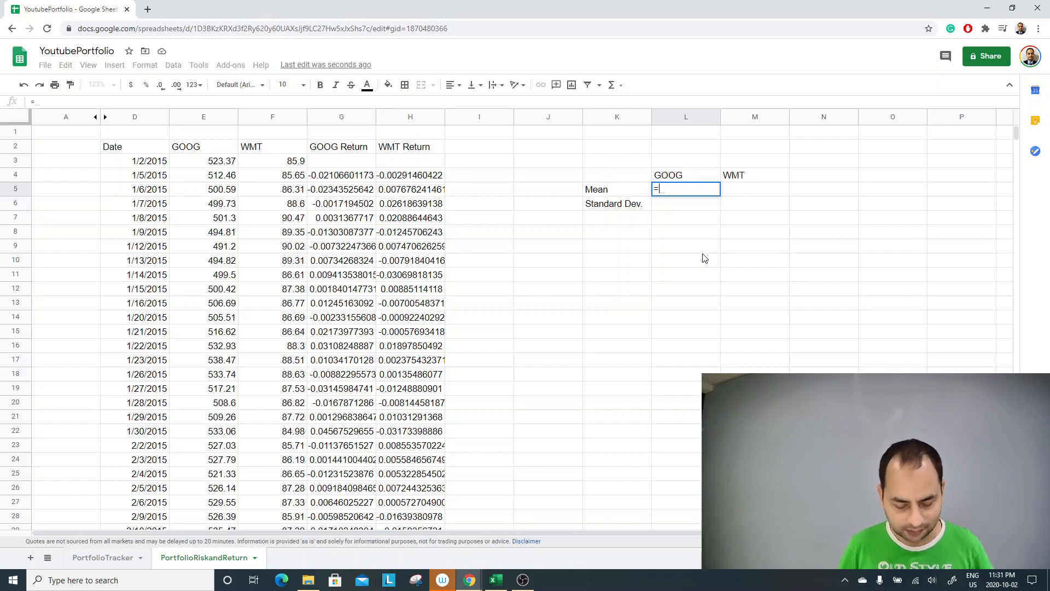
pyautogui.write('ave')
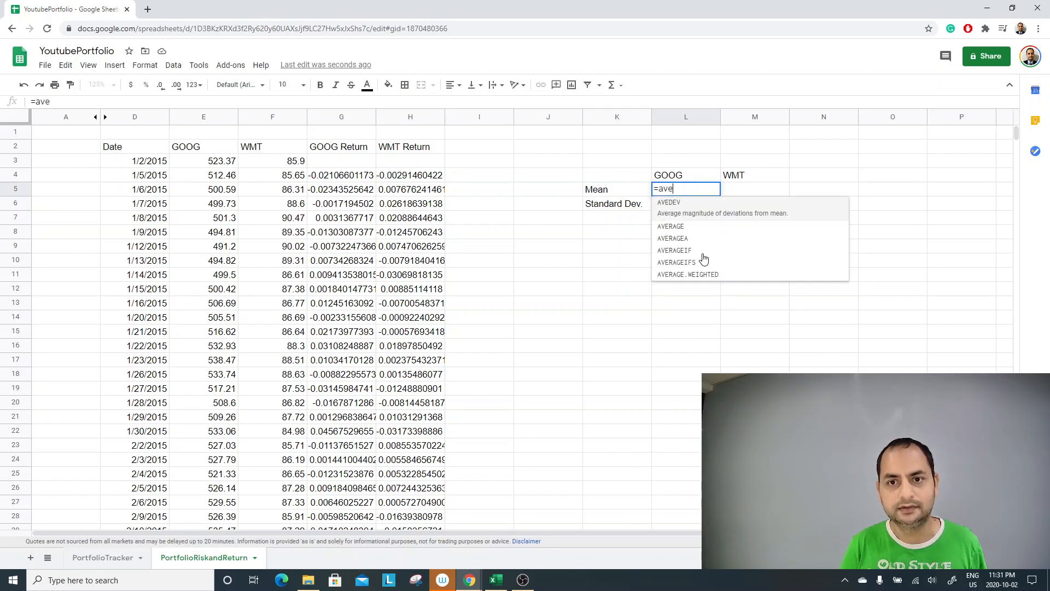
pyautogui.write('rage')
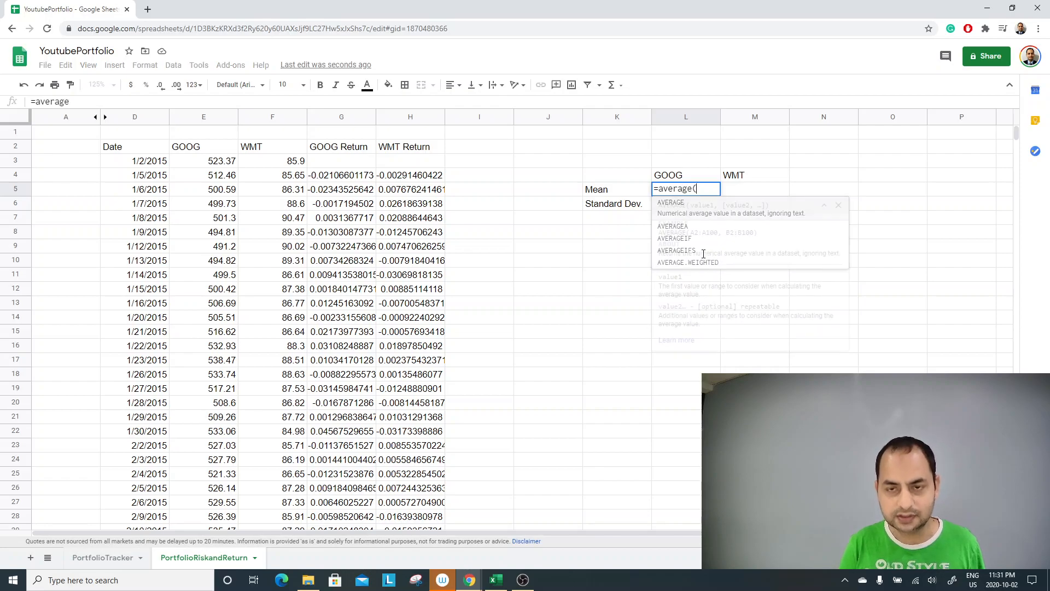
pyautogui.write('(')
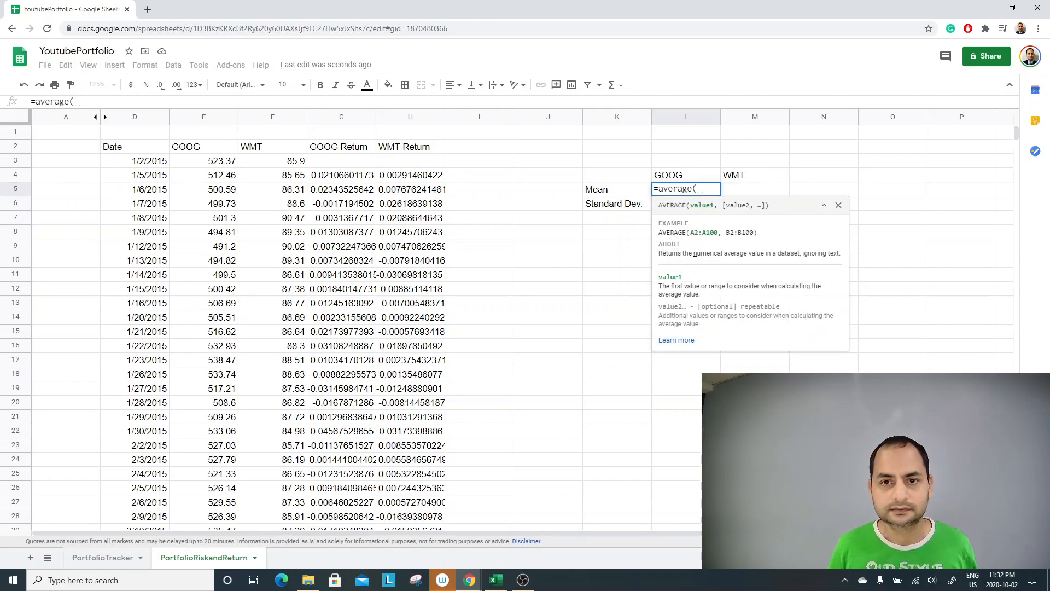
pyautogui.click(344, 118)
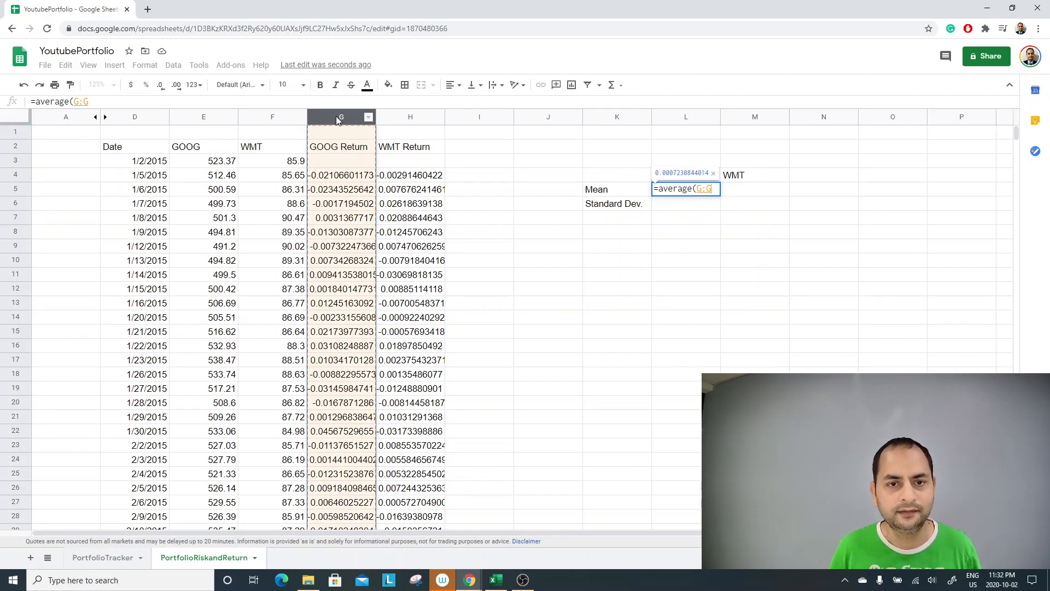
pyautogui.write(')')
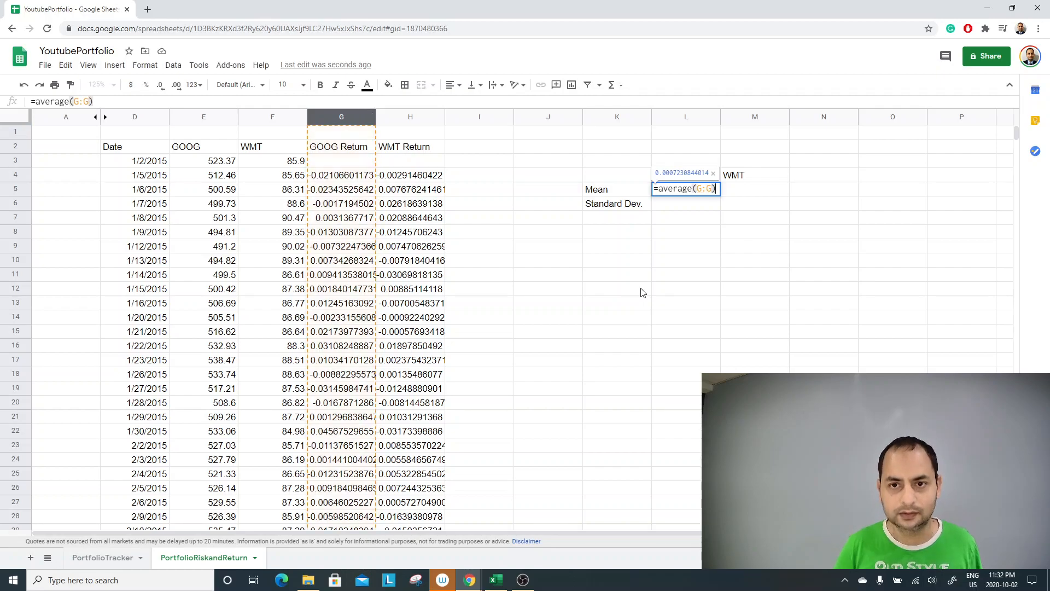
pyautogui.press('Return')
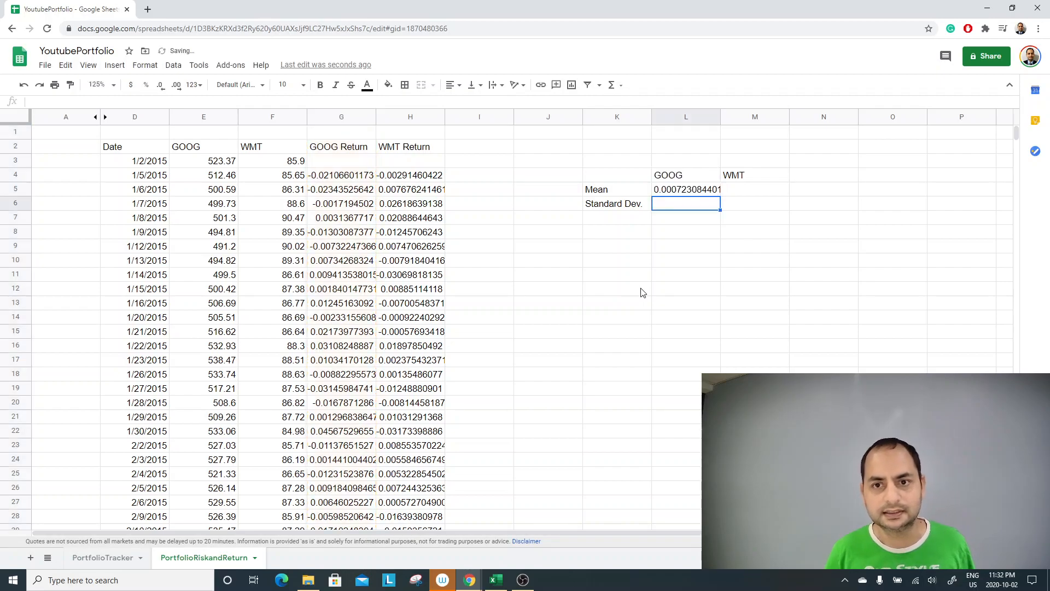
pyautogui.press('Up')
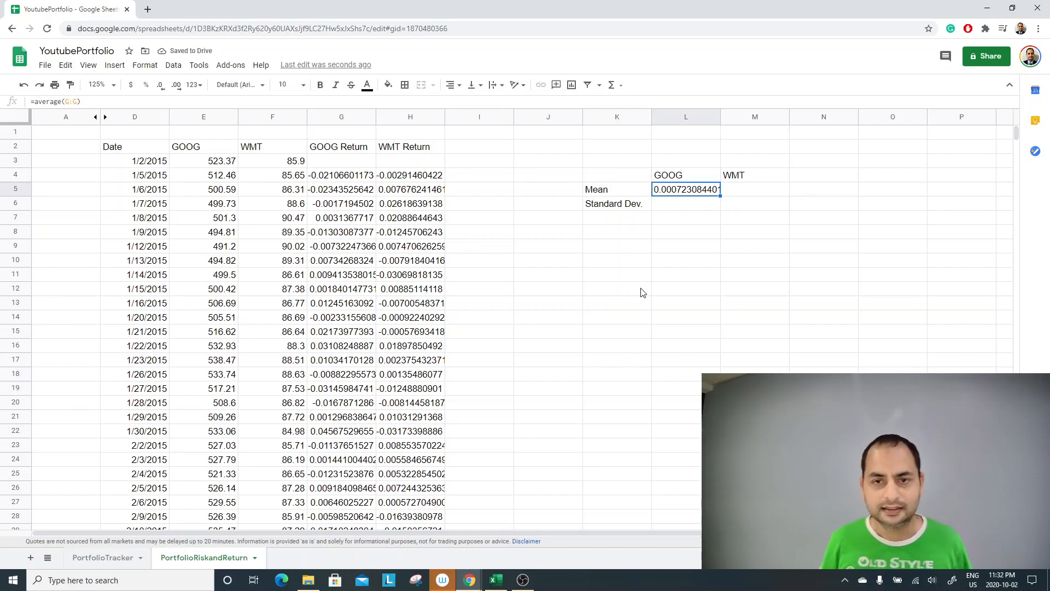
# Step: Calculate the GOOG standard deviation in L6 with the sample function =STDEV.S(G:G)
pyautogui.press('Down')
pyautogui.write('=')
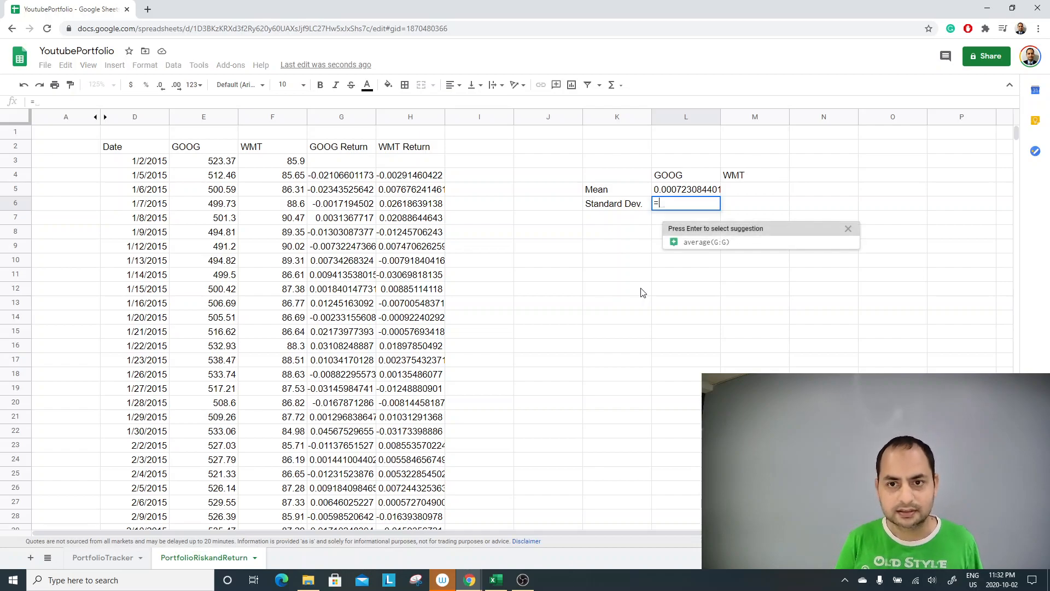
pyautogui.write('std')
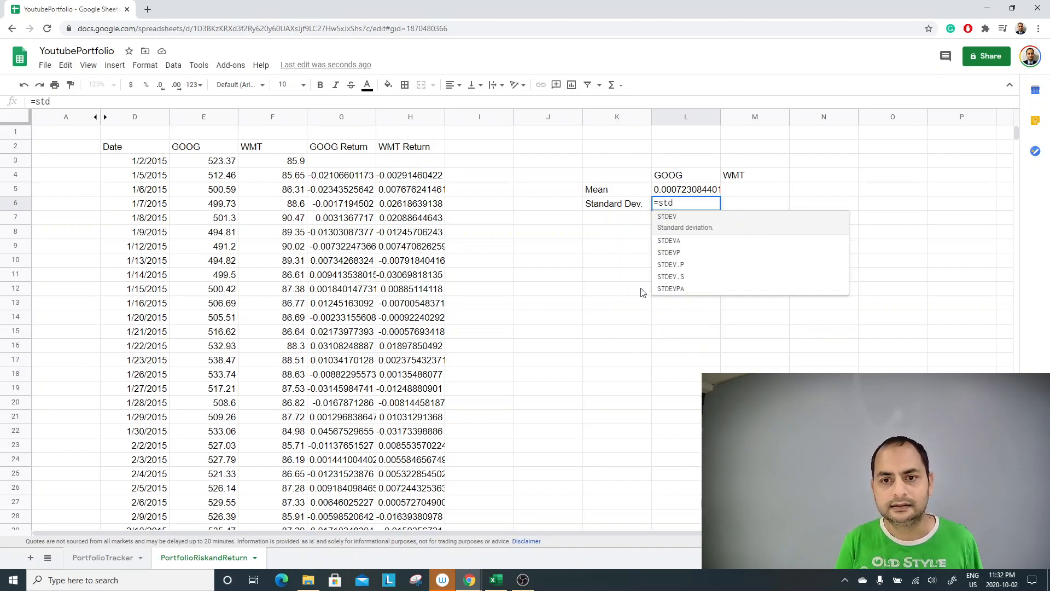
pyautogui.click(673, 268)
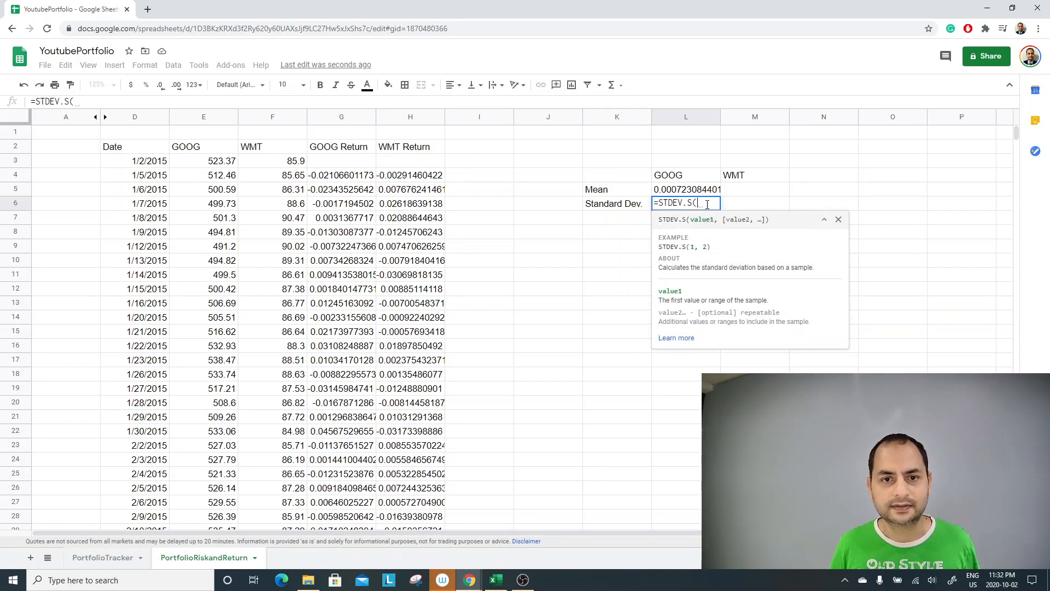
pyautogui.click(343, 116)
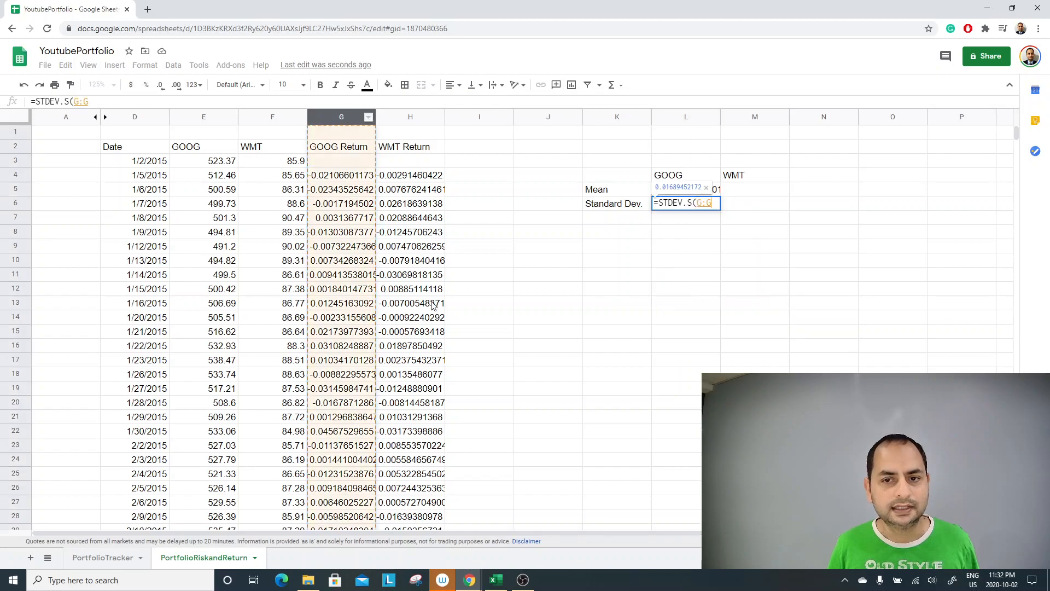
pyautogui.write(')')
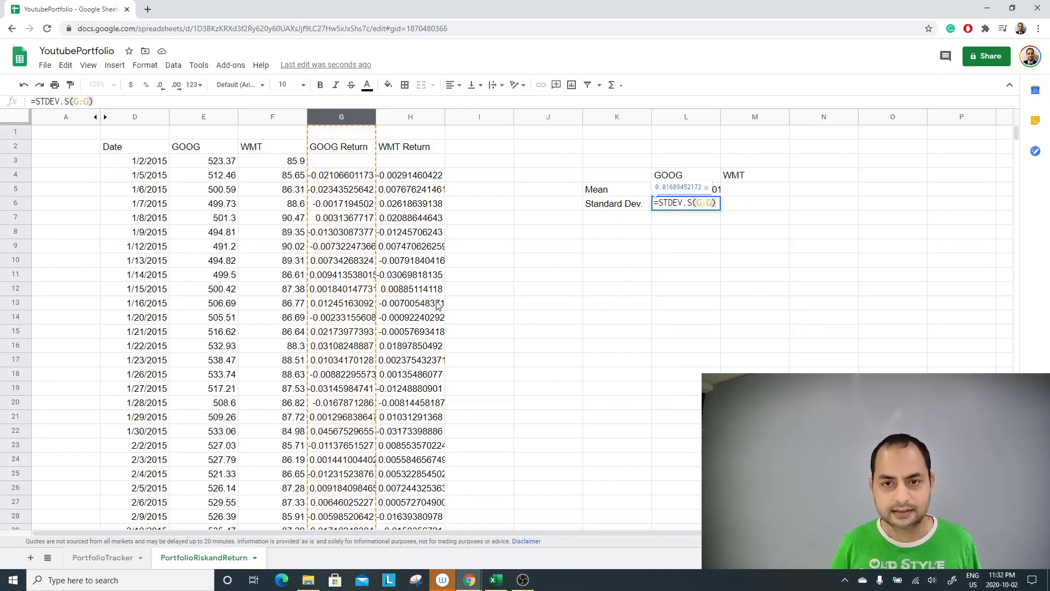
pyautogui.press('Return')
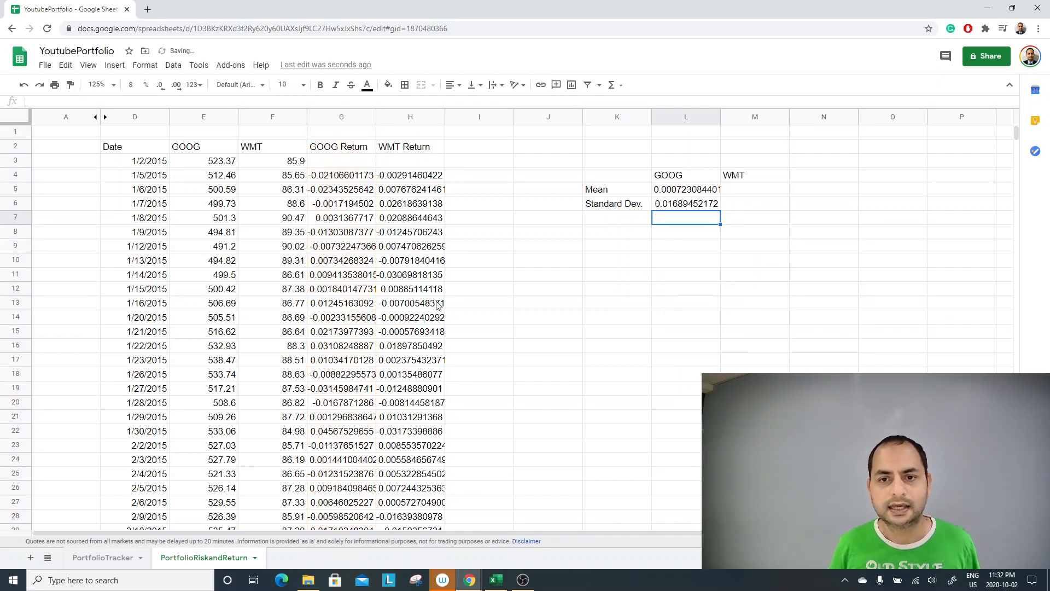
pyautogui.press('Up')
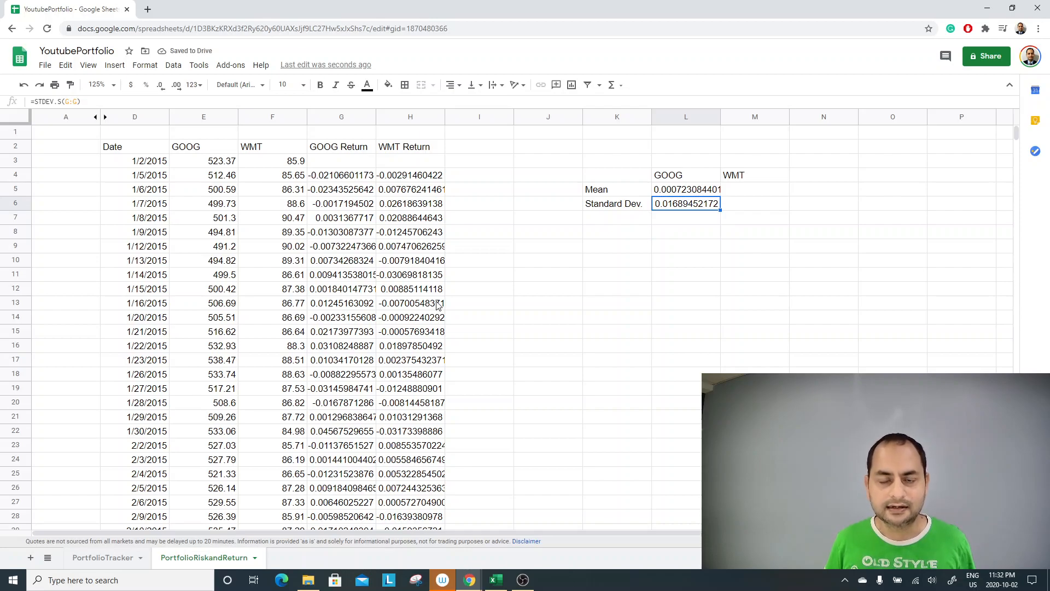
pyautogui.press('Up')
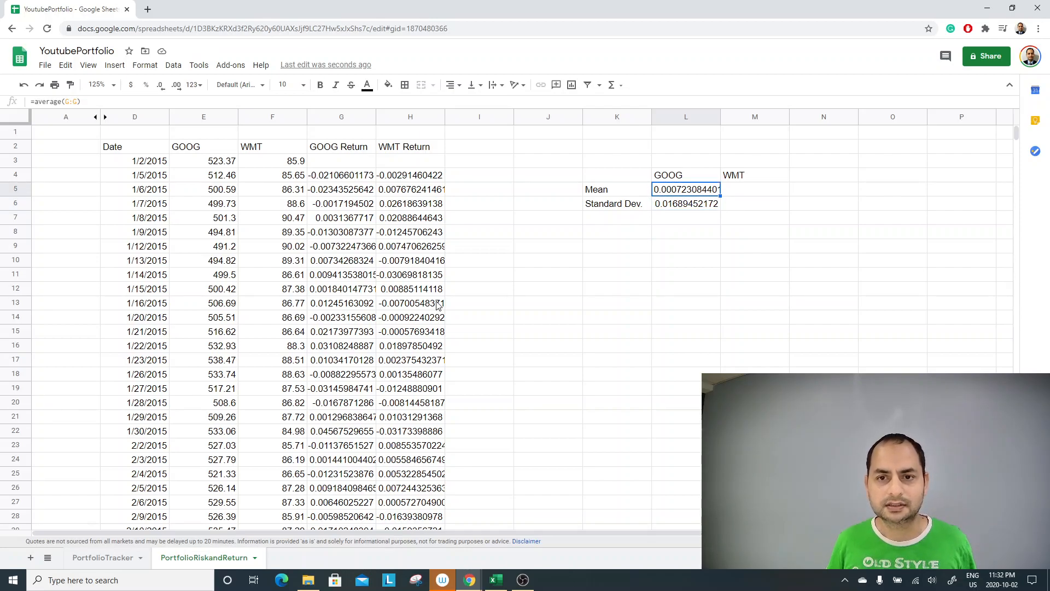
pyautogui.press('Down')
pyautogui.press('Up')
pyautogui.press('Down')
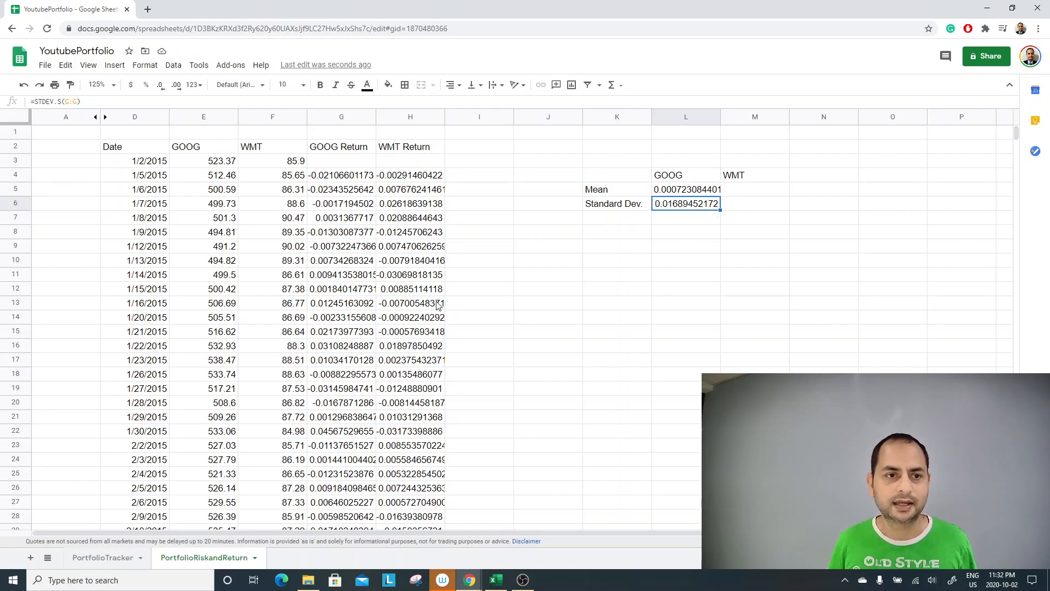
pyautogui.press('Up')
pyautogui.press('Right')
pyautogui.press('Left')
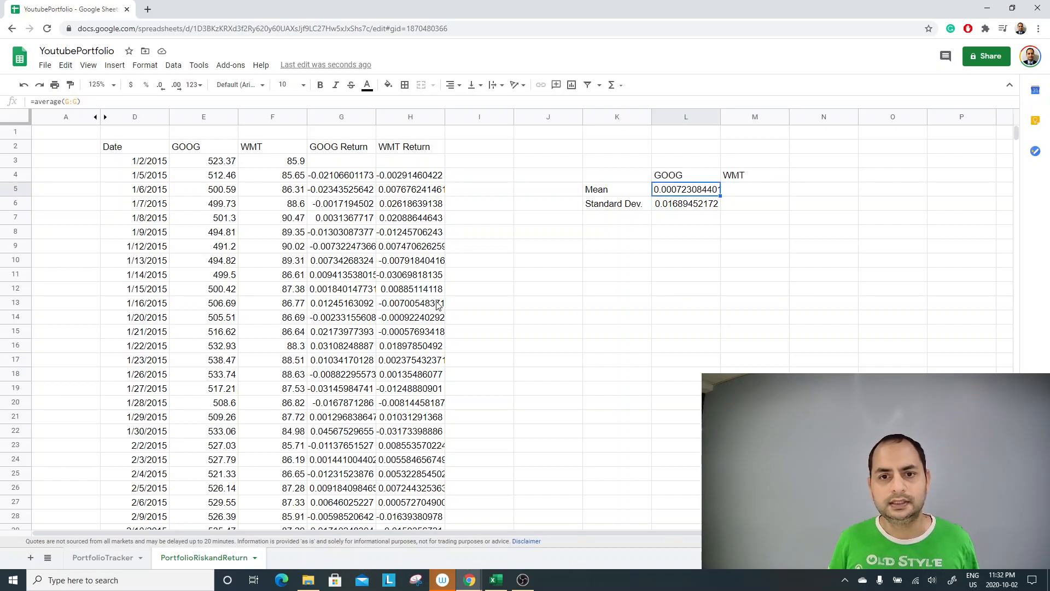
pyautogui.press('Right')
pyautogui.write('=')
pyautogui.press('Escape')
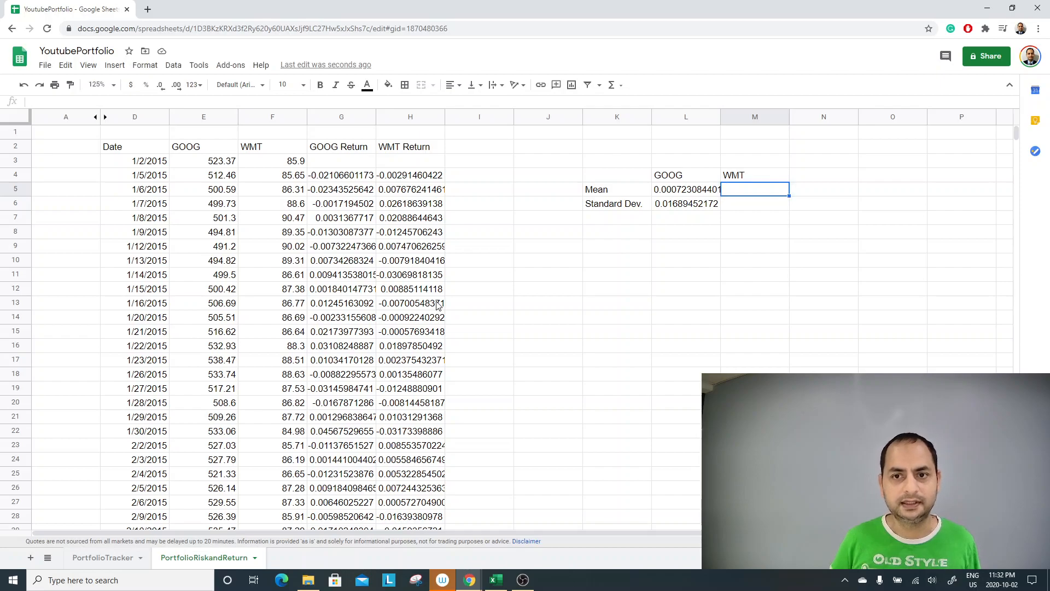
# Step: Fill the mean formula from L5 across to M5 and check that it references the WMT Return column
pyautogui.click(678, 195)
pyautogui.moveTo(721, 195); pyautogui.dragTo(749, 198)
pyautogui.click(749, 197)
pyautogui.doubleClick(748, 192)
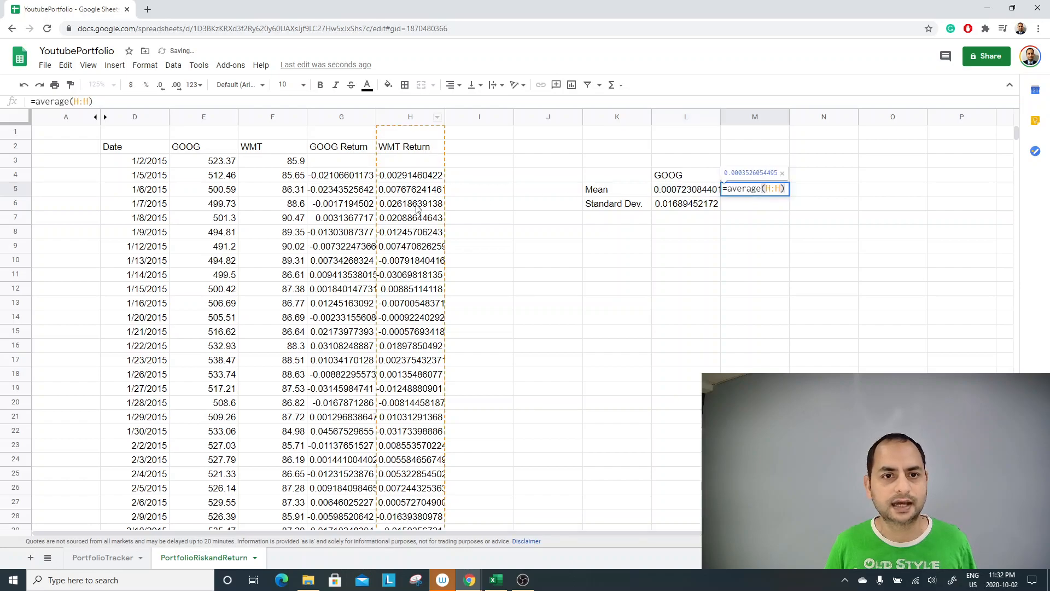
pyautogui.press('Escape')
# Step: Fill the standard deviation formula from L6 across to M6 and check its WMT Return column reference
pyautogui.click(709, 205)
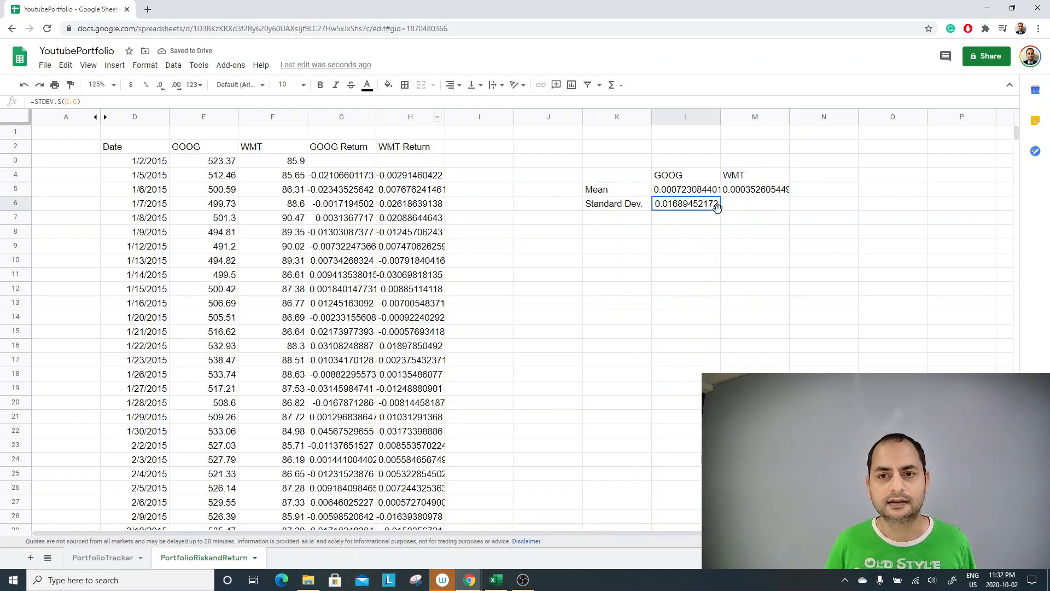
pyautogui.moveTo(720, 210); pyautogui.dragTo(744, 209)
pyautogui.click(744, 209)
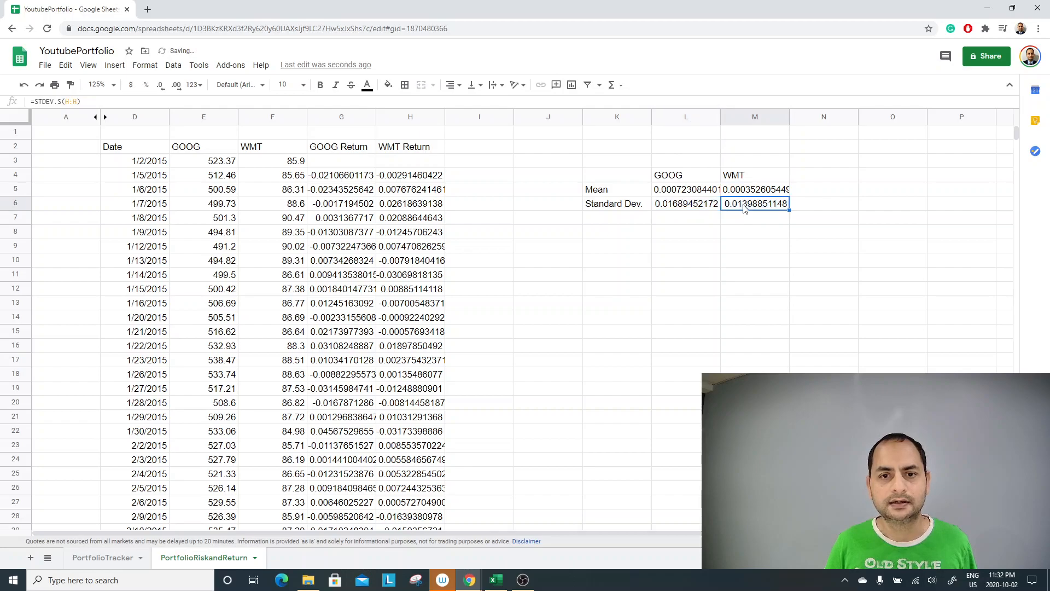
pyautogui.doubleClick(745, 209)
pyautogui.press('Escape')
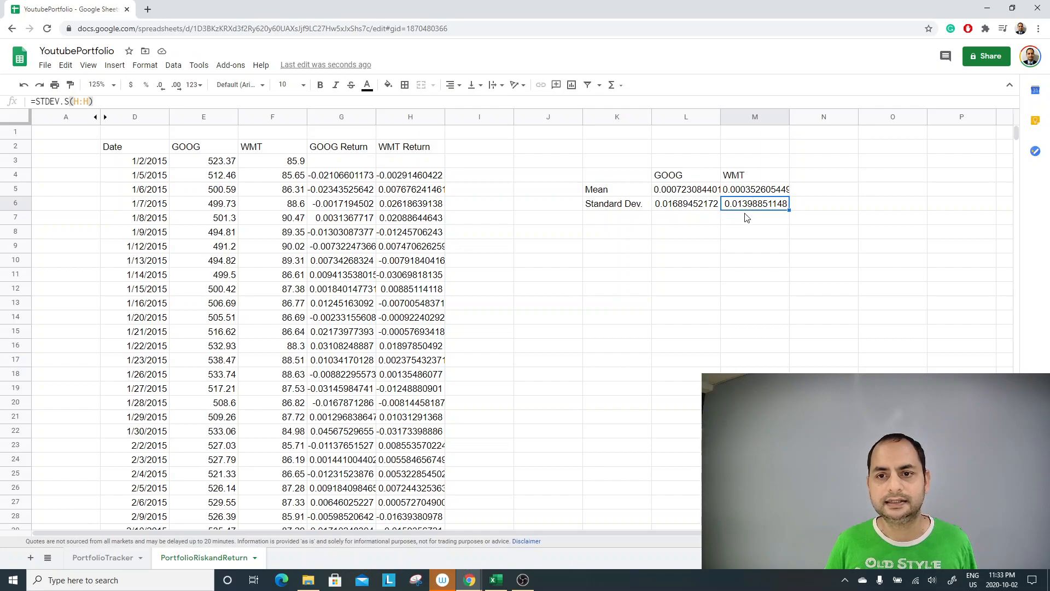
# Step: Compare the mean and standard deviation cells of GOOG and WMT in the summary table
pyautogui.click(633, 222)
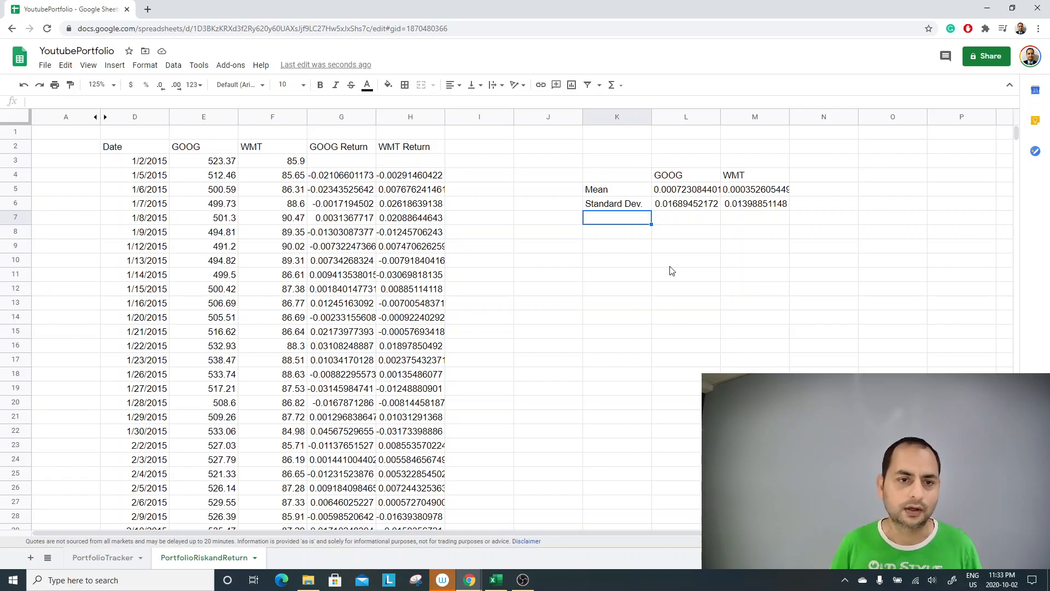
pyautogui.press('Up')
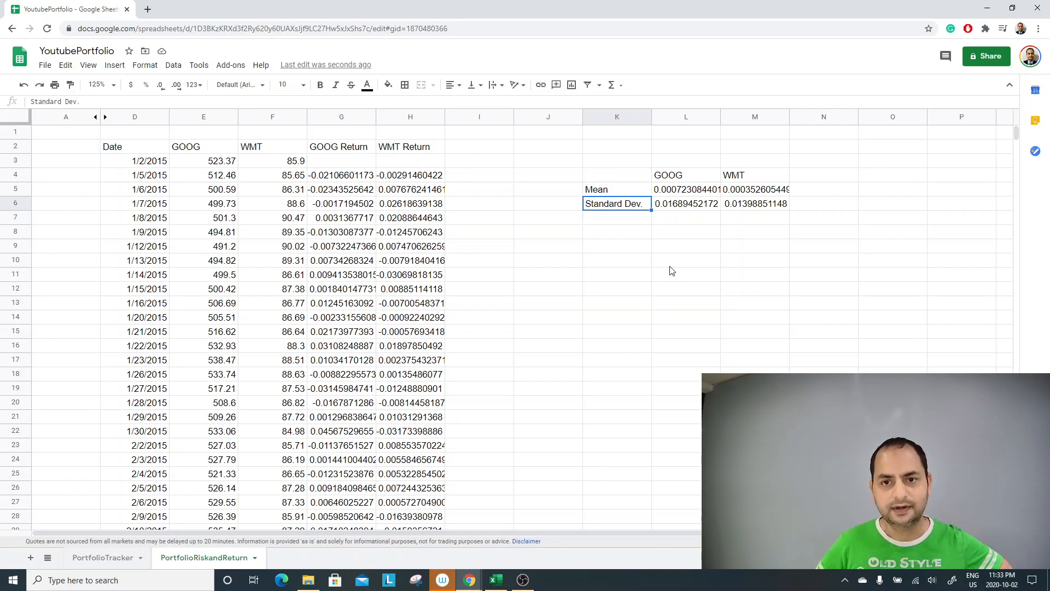
pyautogui.press('Right')
pyautogui.press('Right')
pyautogui.press('Left')
pyautogui.press('Left')
pyautogui.press('Left')
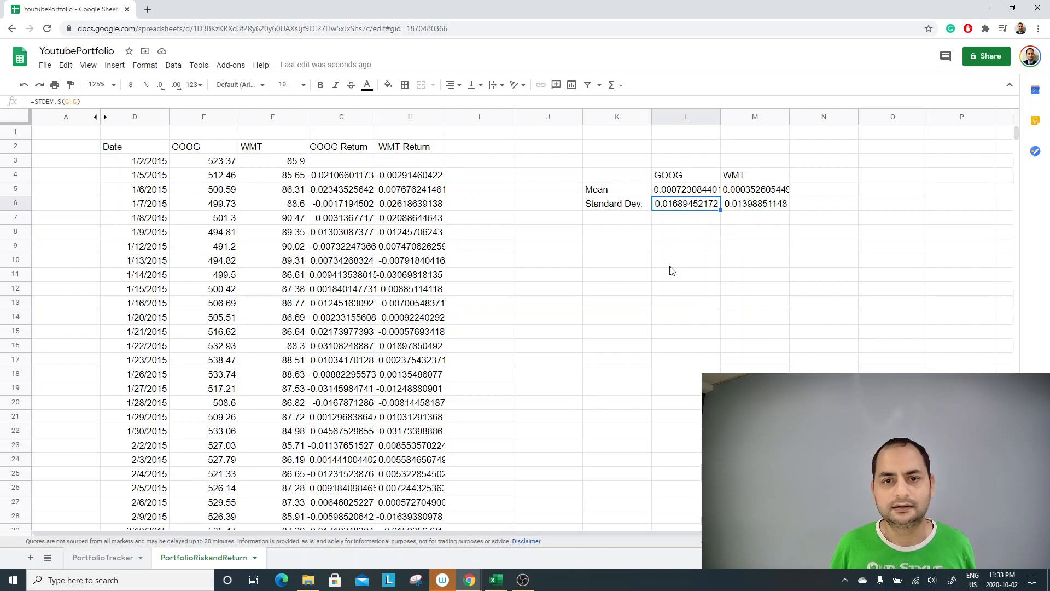
pyautogui.press('Right')
pyautogui.press('Right')
pyautogui.press('Up')
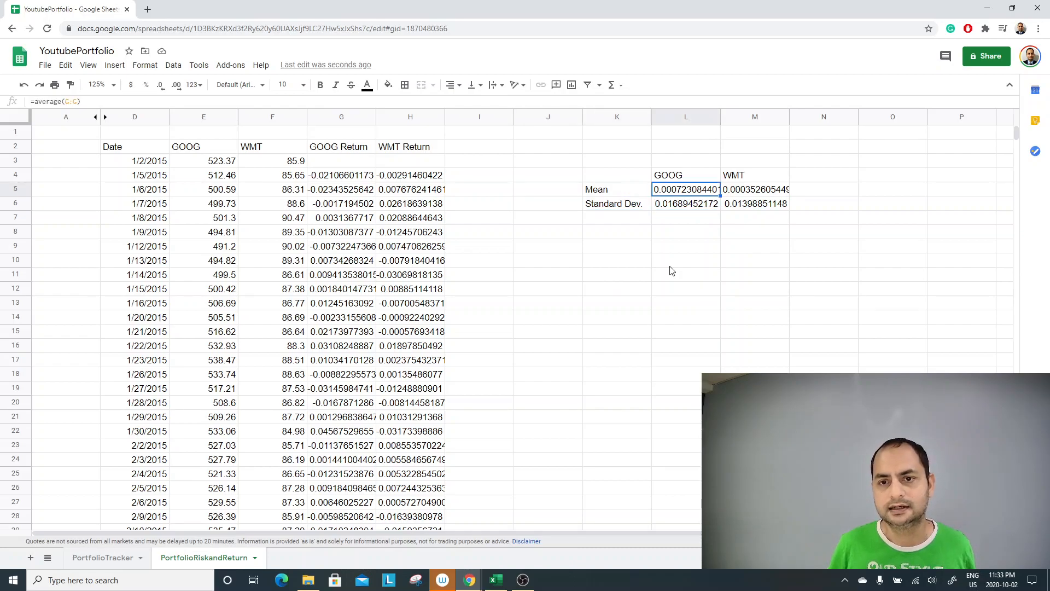
pyautogui.press('Down')
pyautogui.press('Right')
pyautogui.press('Up')
pyautogui.press('Down')
# Step: Label the correlation row Corr. in K7, below the Standard Dev. label
pyautogui.press('Left')
pyautogui.press('Down')
pyautogui.press('Left')
pyautogui.write('Corr.')
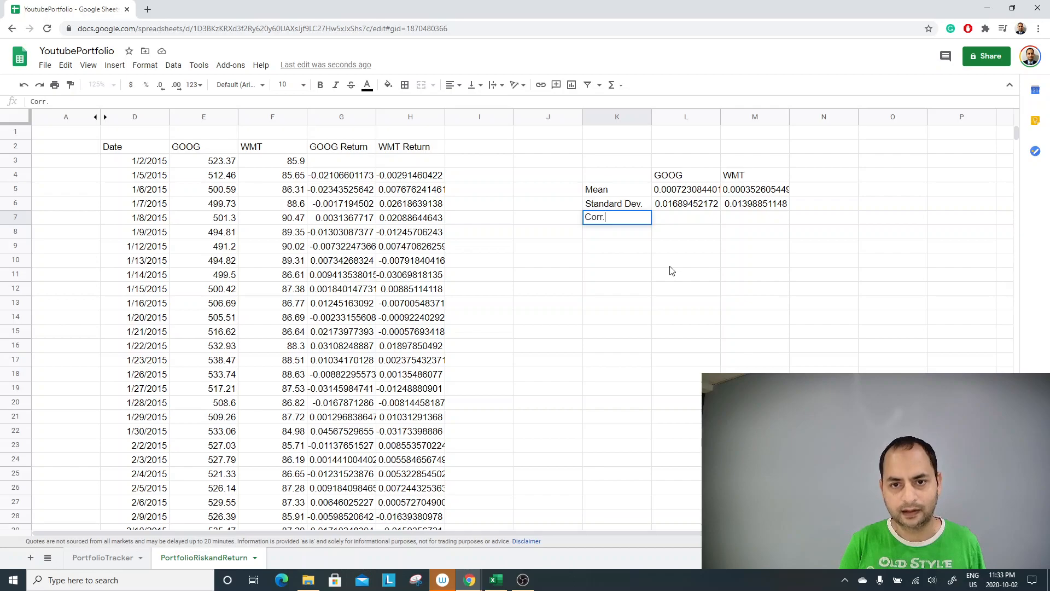
pyautogui.press('Return')
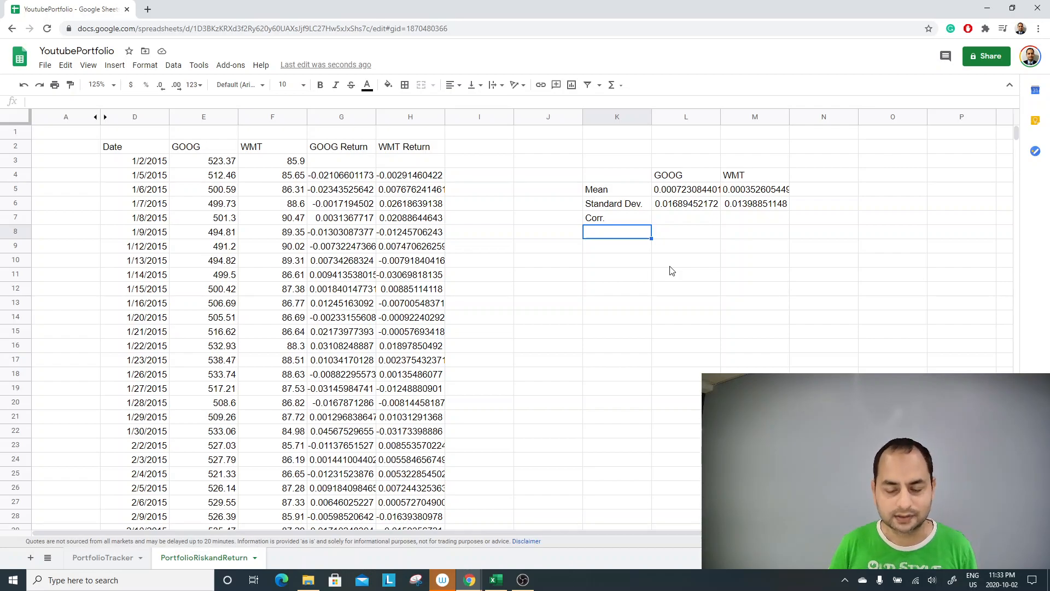
# Step: Calculate the correlation between the GOOG Return and WMT Return columns in L7 with =correl(G:G,H:H), and check the cell
pyautogui.press('Up')
pyautogui.press('Right')
pyautogui.write('=COrr')
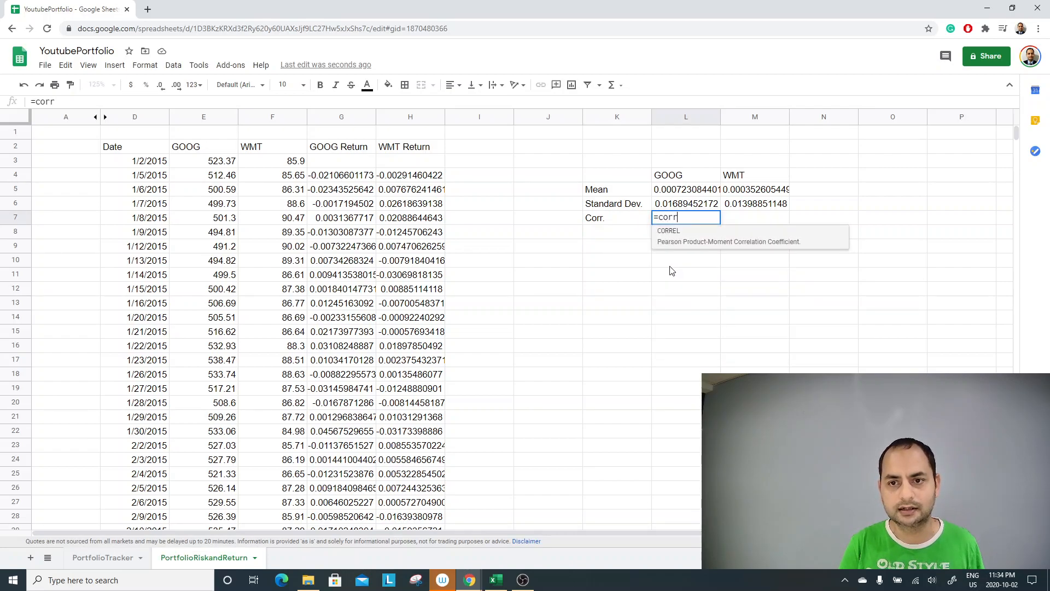
pyautogui.write('el')
pyautogui.press('BackSpace')
pyautogui.press('BackSpace')
pyautogui.press('BackSpace')
pyautogui.press('BackSpace')
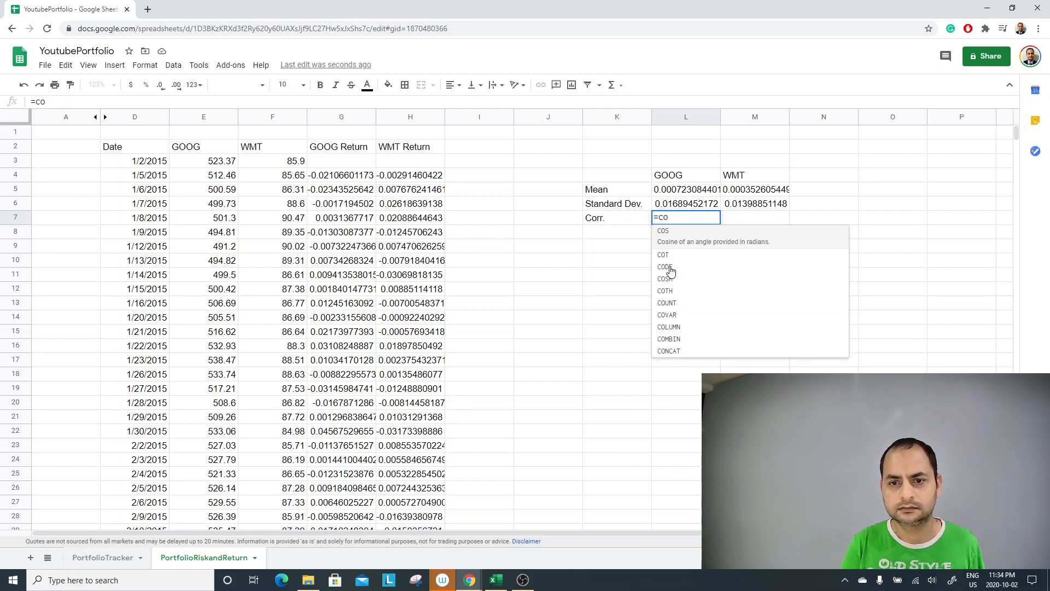
pyautogui.write('rrel(')
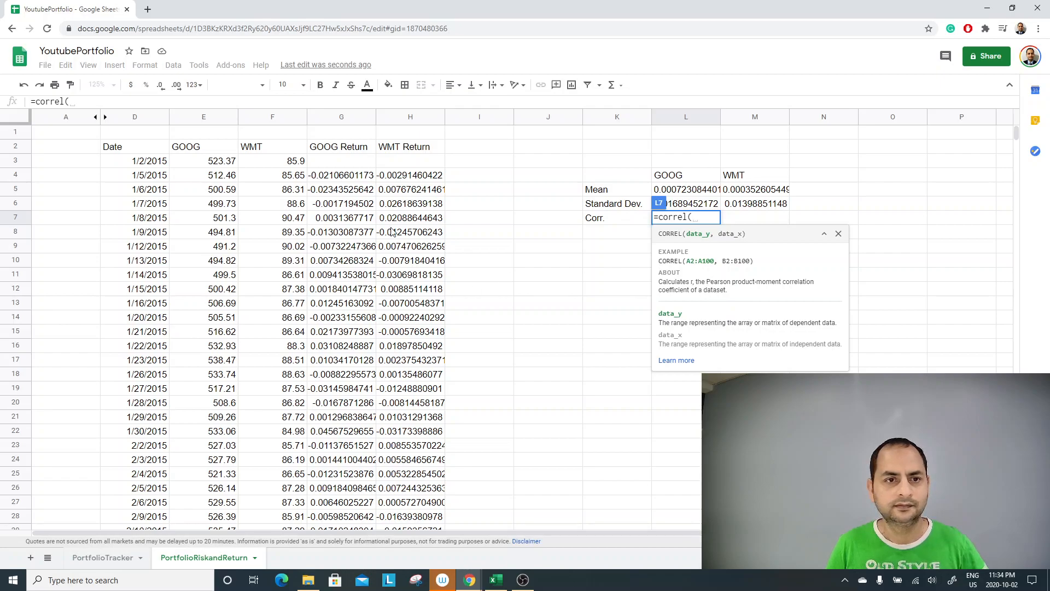
pyautogui.click(348, 115)
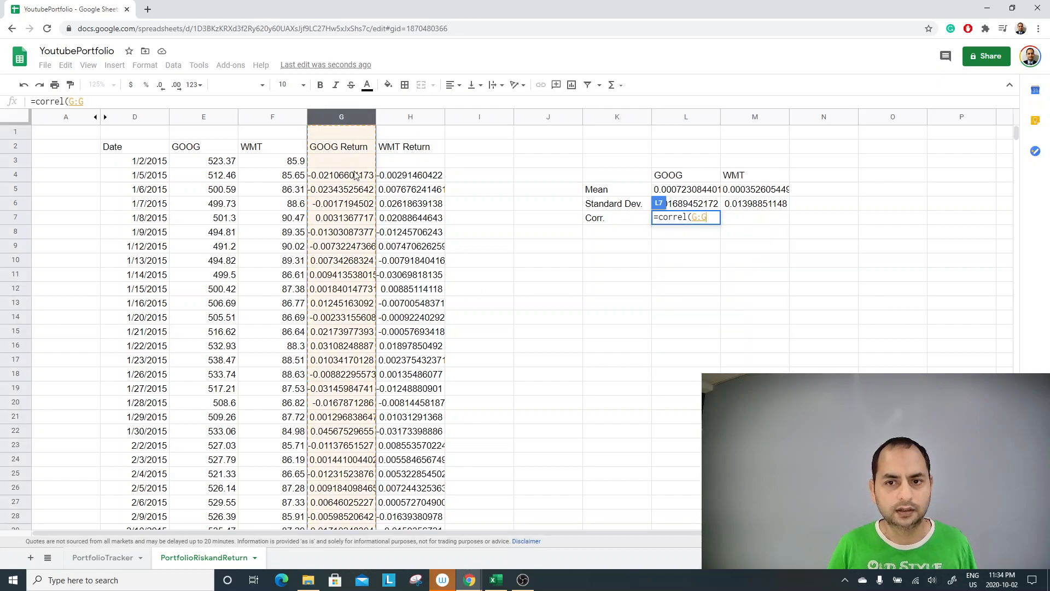
pyautogui.write(',')
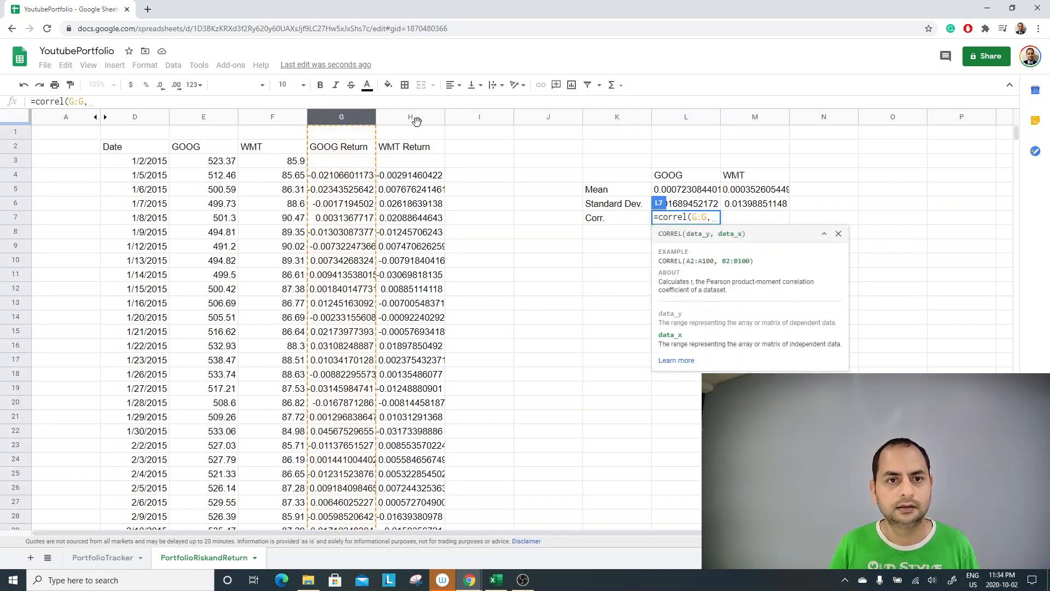
pyautogui.click(417, 118)
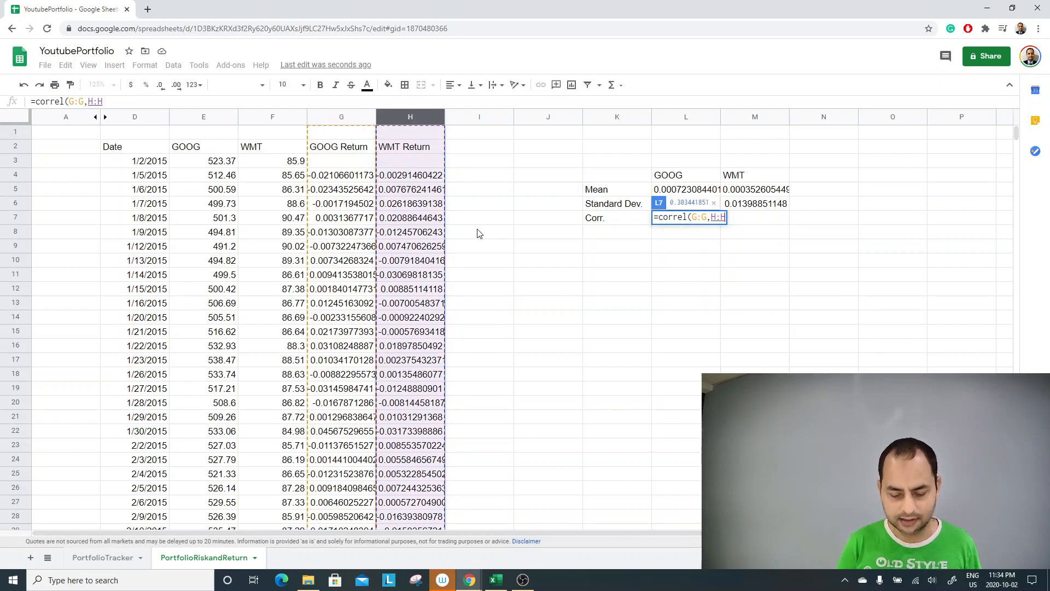
pyautogui.write(')')
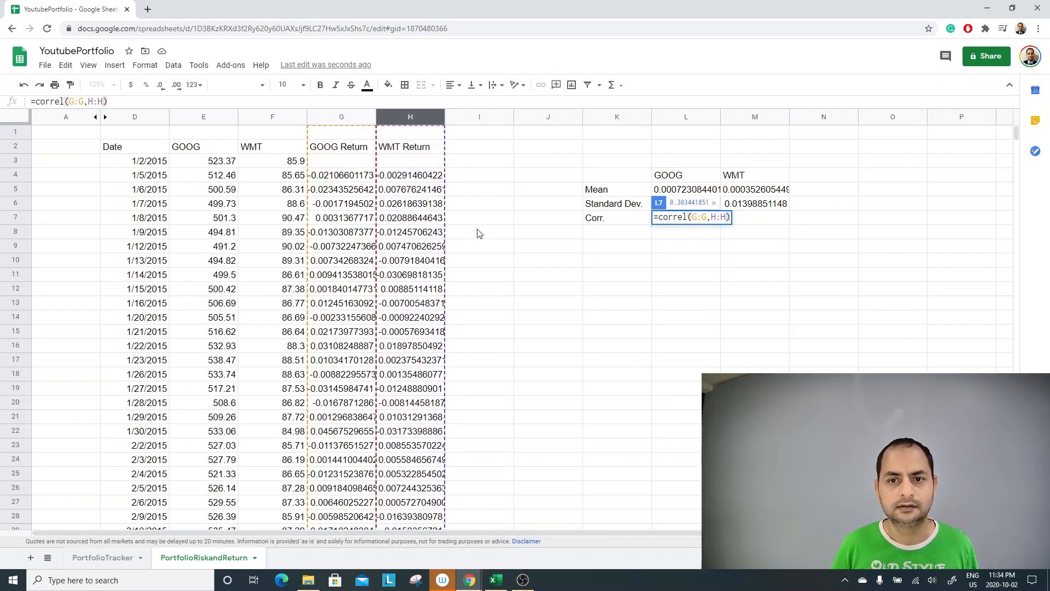
pyautogui.press('Return')
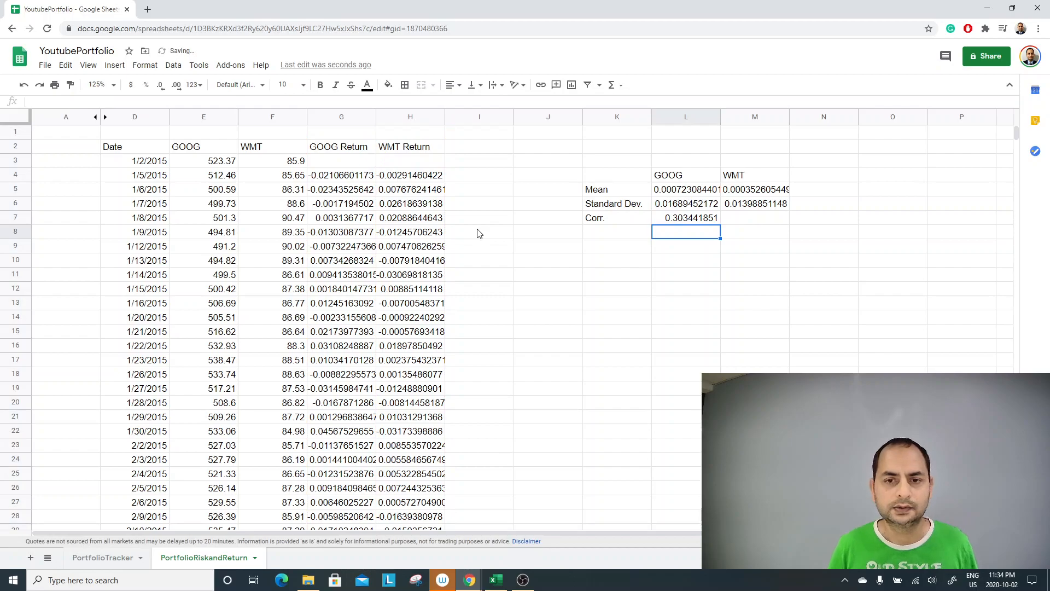
pyautogui.click(629, 219)
pyautogui.click(683, 222)
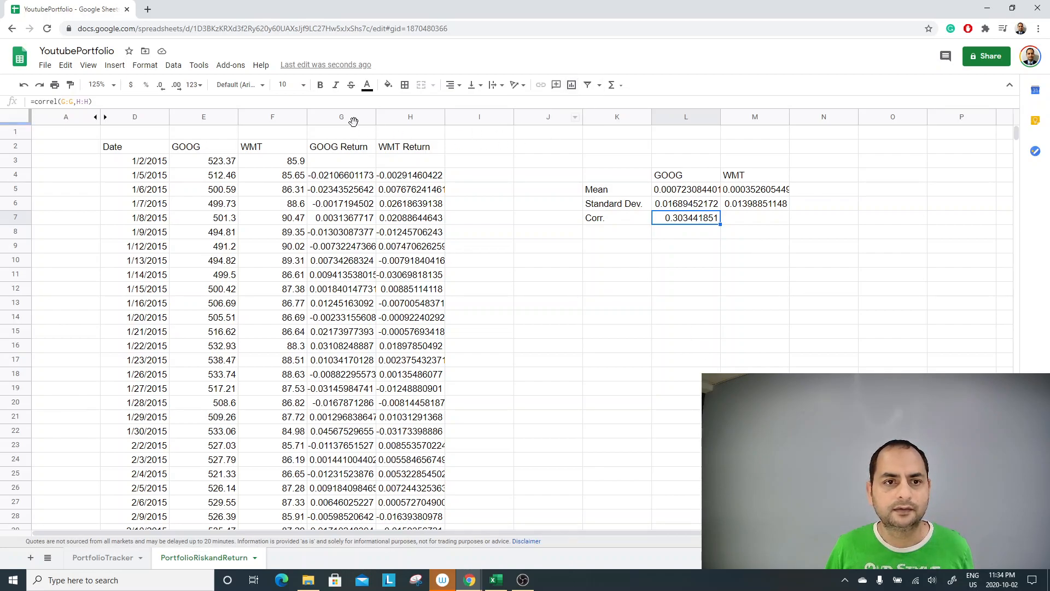
# Step: Plot the GOOG Return and WMT Return columns against each other in a scatter chart
pyautogui.moveTo(354, 121); pyautogui.dragTo(388, 116)
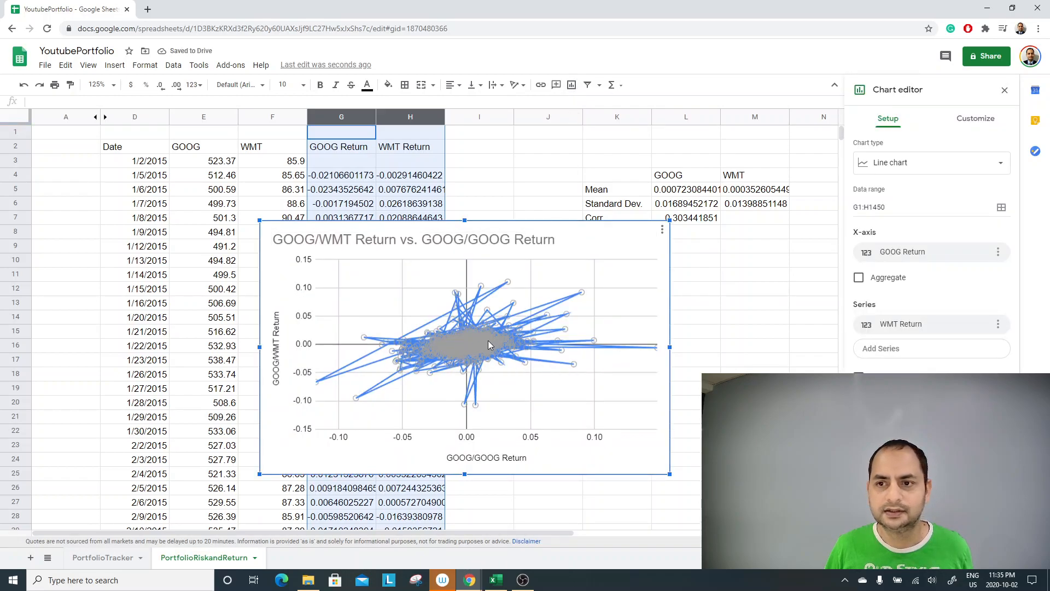
pyautogui.click(919, 167)
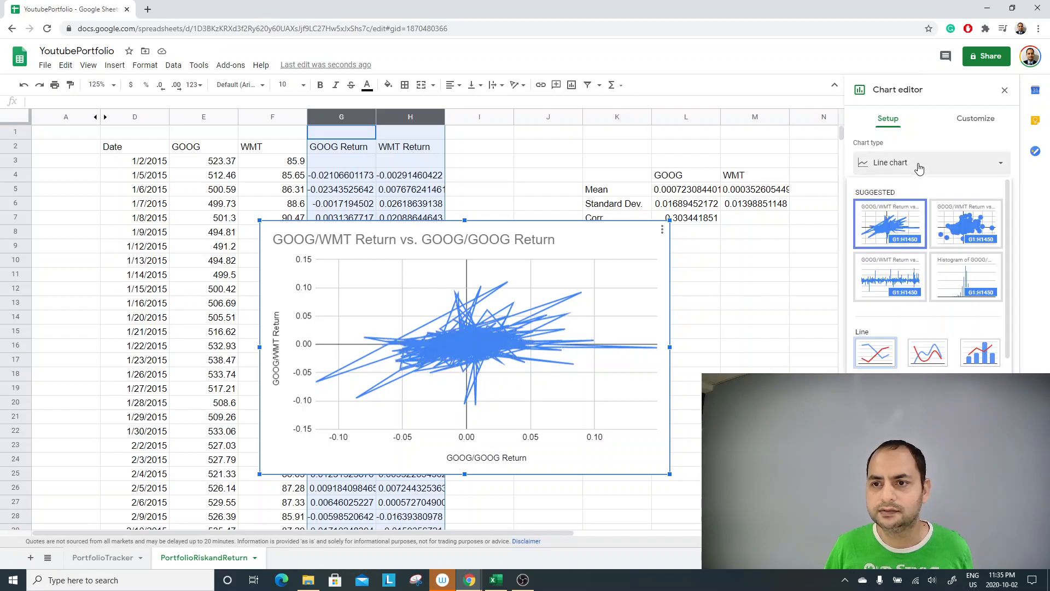
pyautogui.scroll(-4, 888, 309)
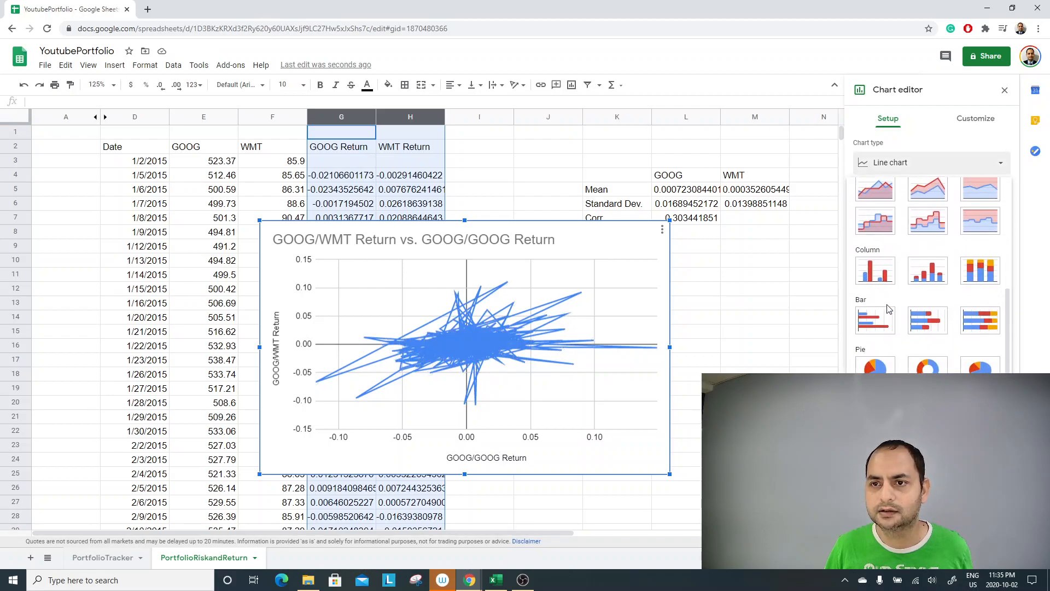
pyautogui.scroll(-2, 887, 306)
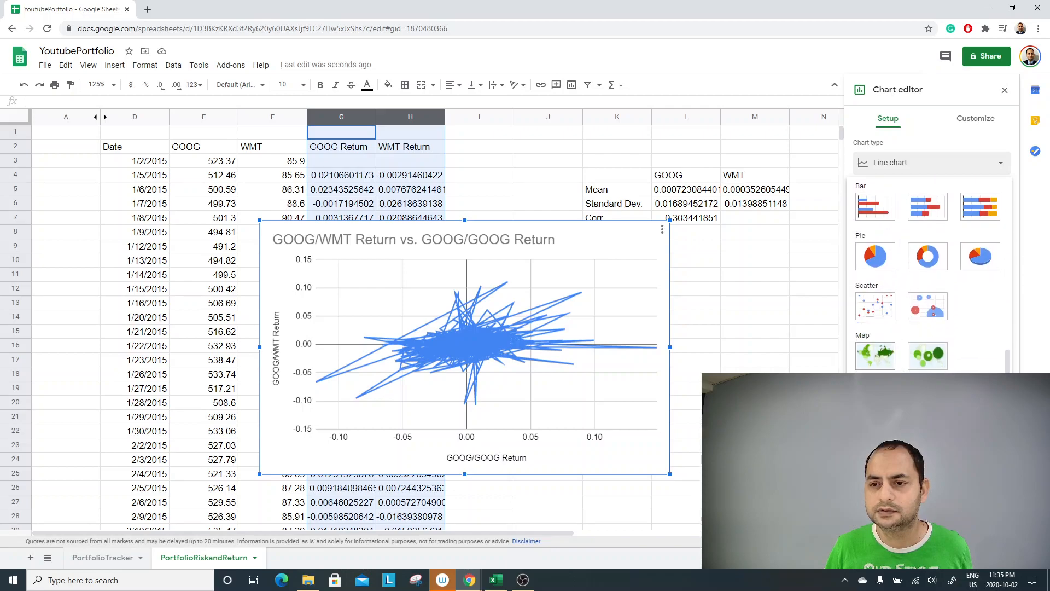
pyautogui.click(876, 308)
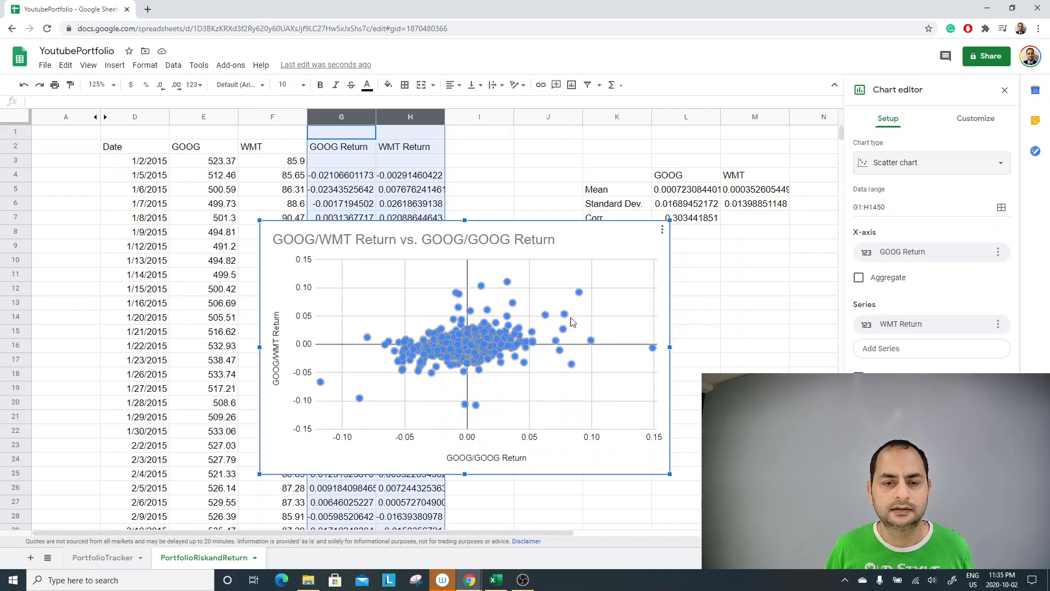
# Step: Delete the scatter chart of the two return columns and revisit the correlation cell L7
pyautogui.click(662, 230)
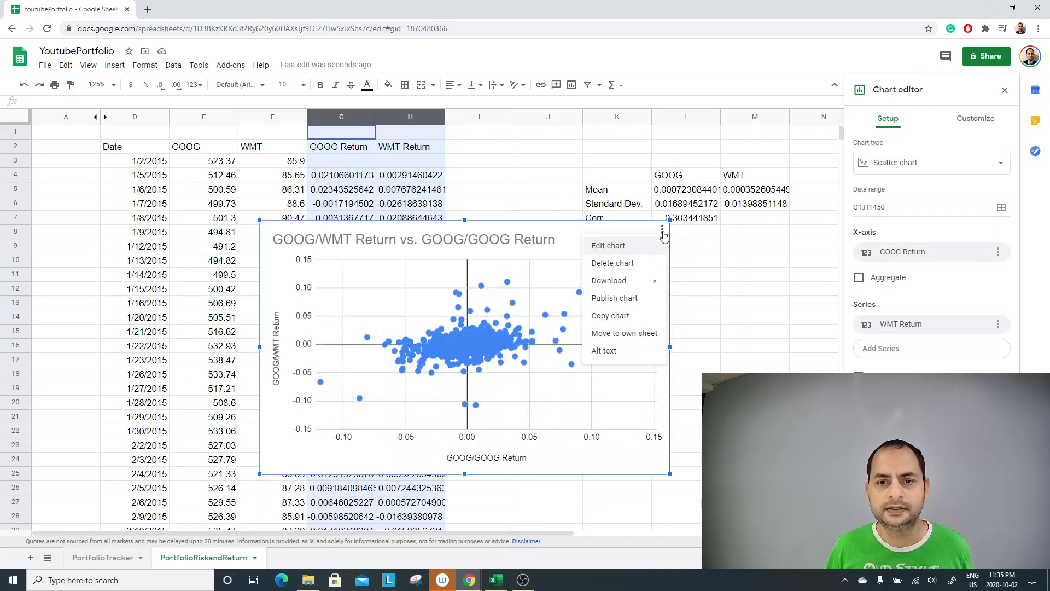
pyautogui.click(623, 264)
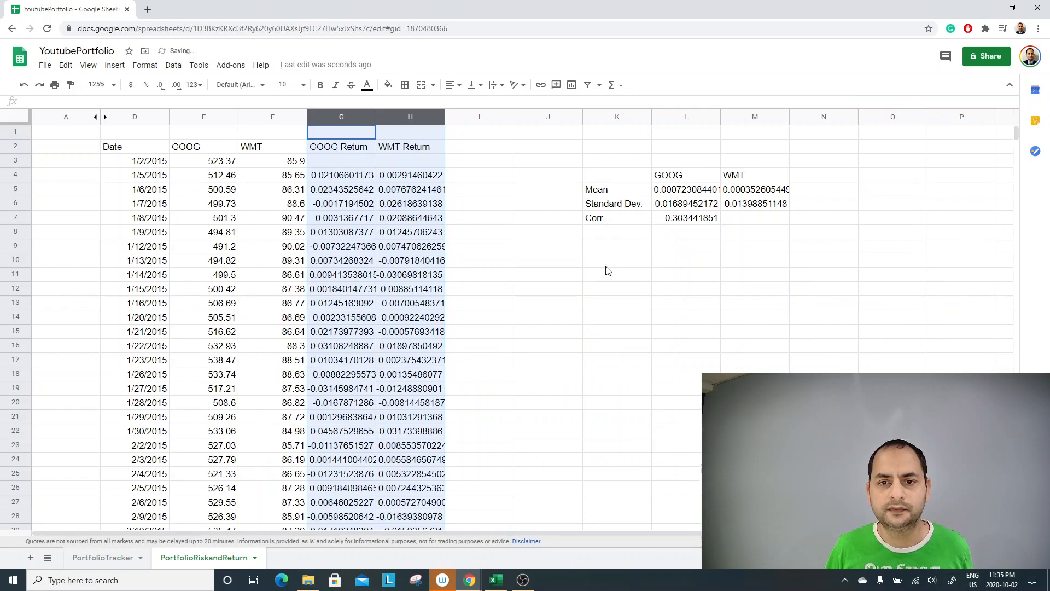
pyautogui.click(509, 276)
pyautogui.click(672, 227)
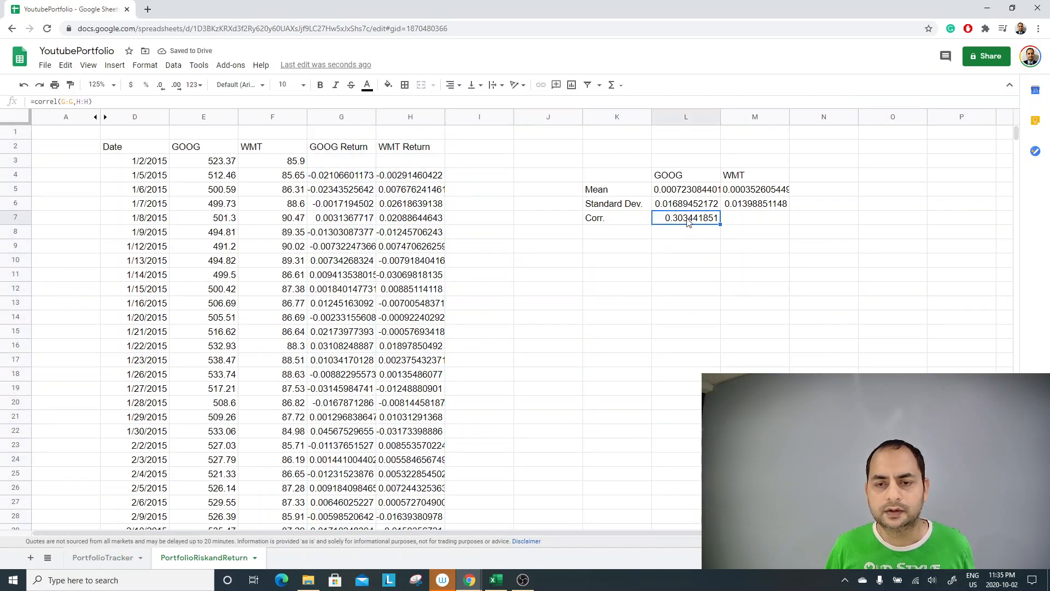
pyautogui.click(609, 261)
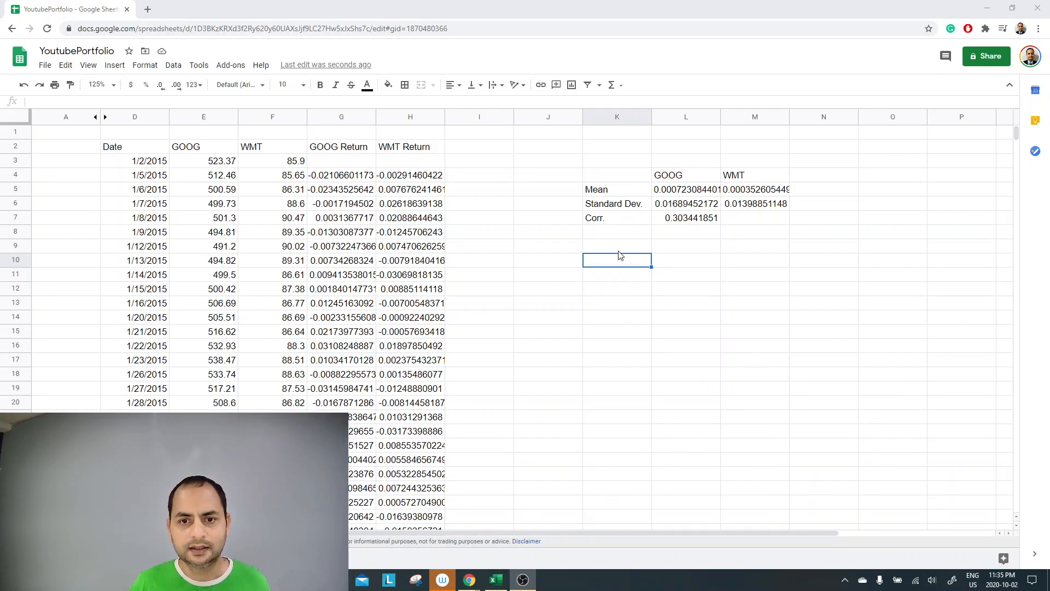
# Step: Add a Weights row starting in K3 above the stock headings, with 0.5 for GOOG and 0.5 for WMT
pyautogui.click(823, 177)
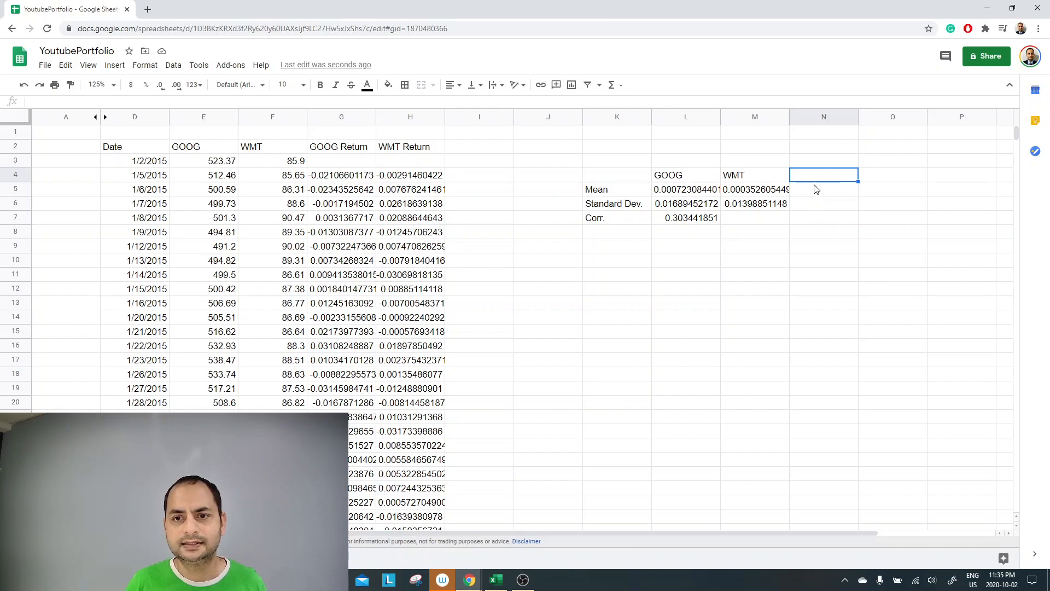
pyautogui.click(607, 162)
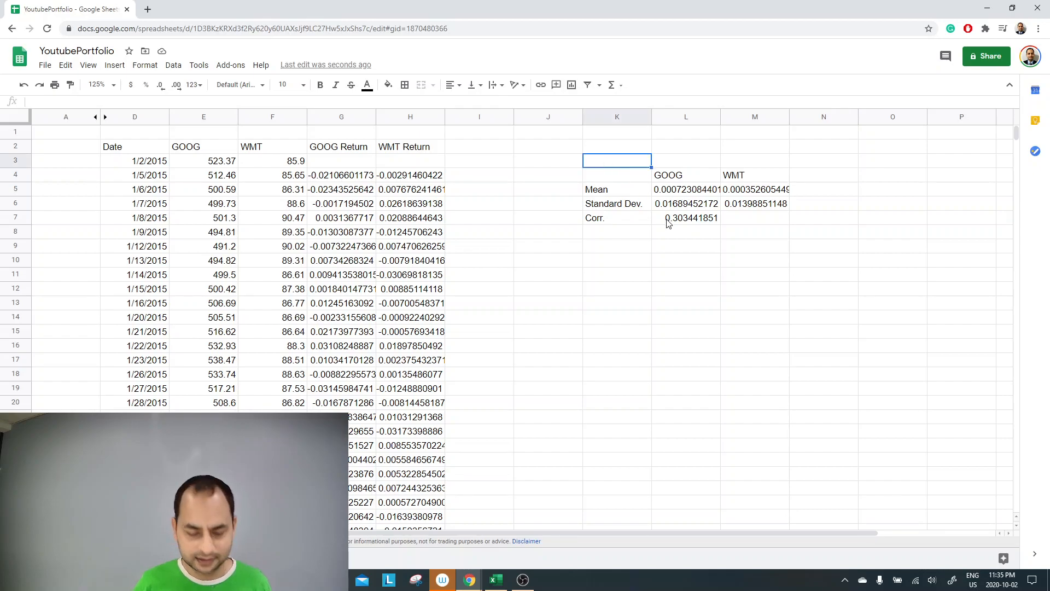
pyautogui.write('Weights')
pyautogui.press('Return')
pyautogui.press('Up')
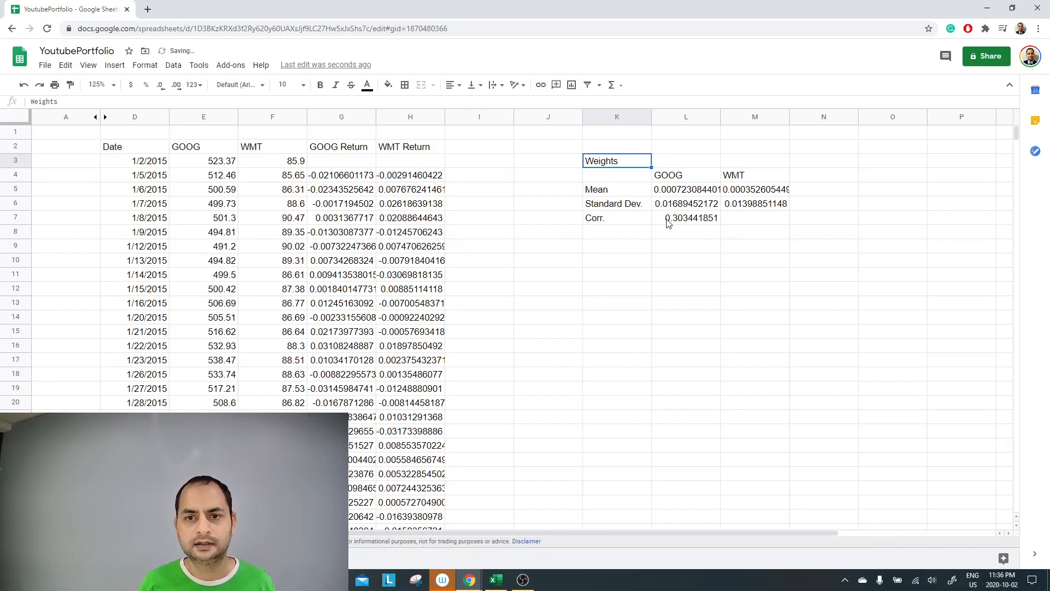
pyautogui.press('Right')
pyautogui.write('.5')
pyautogui.press('Return')
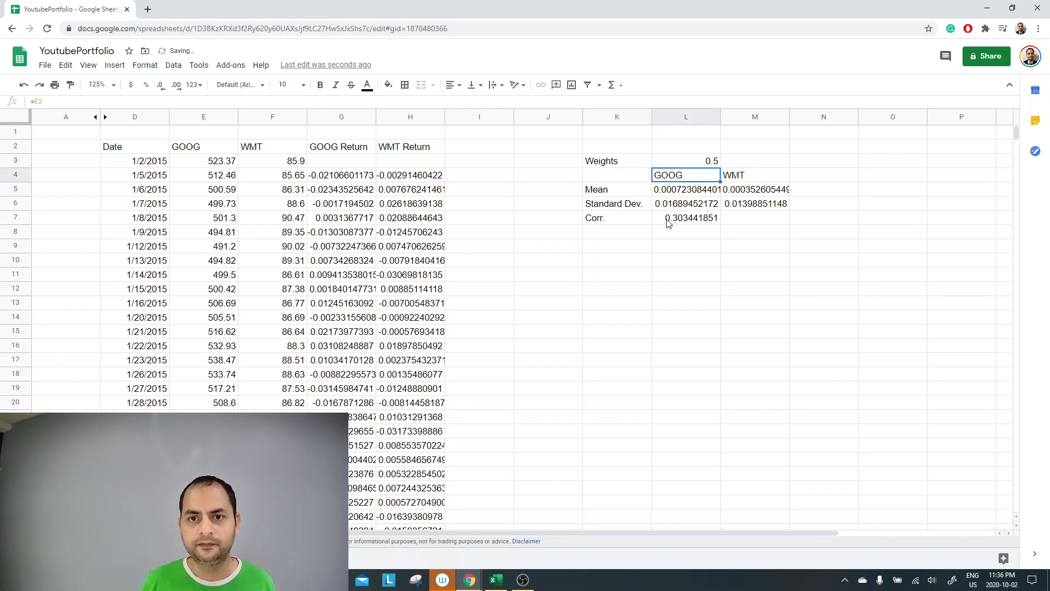
pyautogui.press('Up')
pyautogui.press('Right')
pyautogui.write('.5')
pyautogui.press('Return')
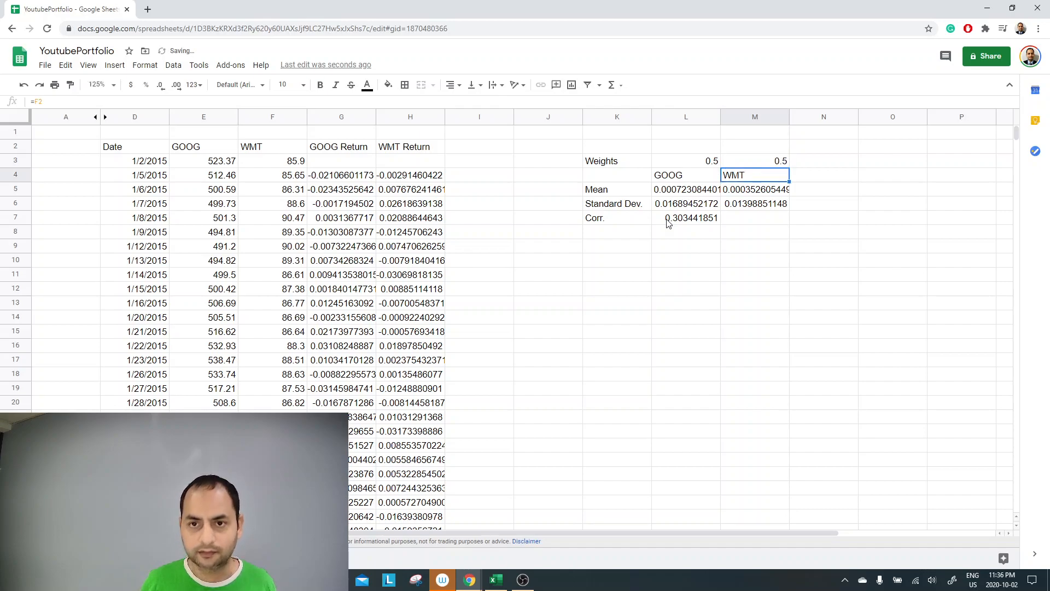
# Step: Add the heading Portfolio Return in N4, next to the WMT heading of the summary table
pyautogui.press('Right')
pyautogui.write('Portfolio Return')
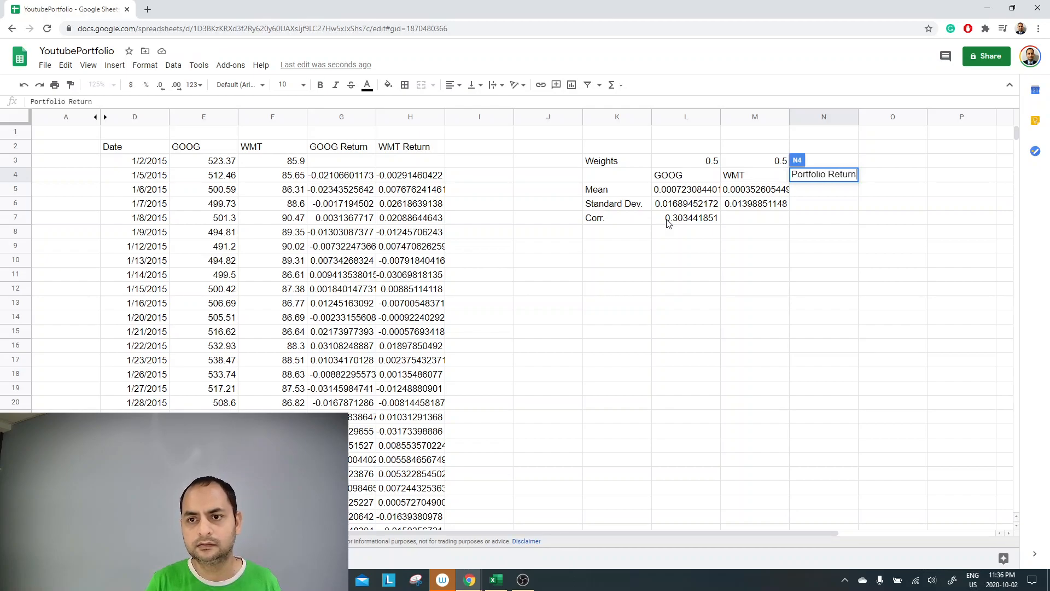
pyautogui.press('Return')
# Step: Calculate the weighted portfolio mean in N5 with =L5*L3+M5*M3 and widen column N to fit the result
pyautogui.write('=')
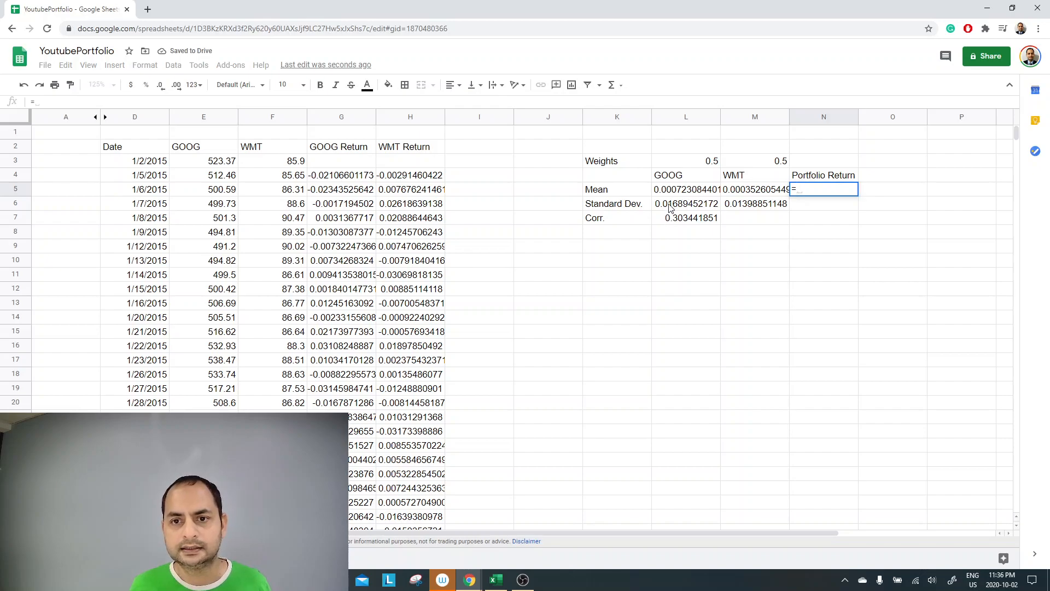
pyautogui.click(675, 189)
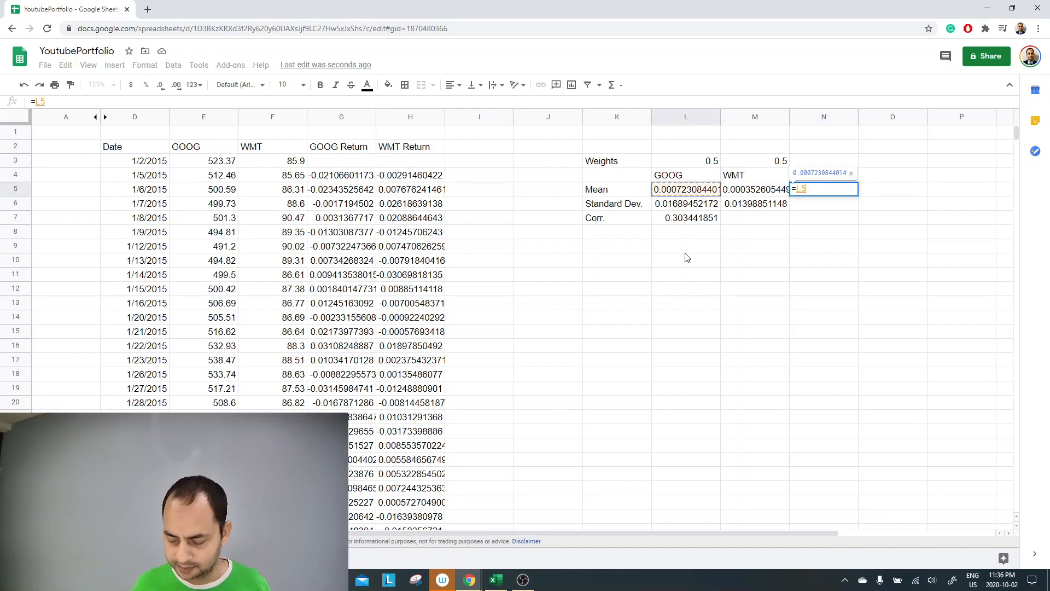
pyautogui.write('*')
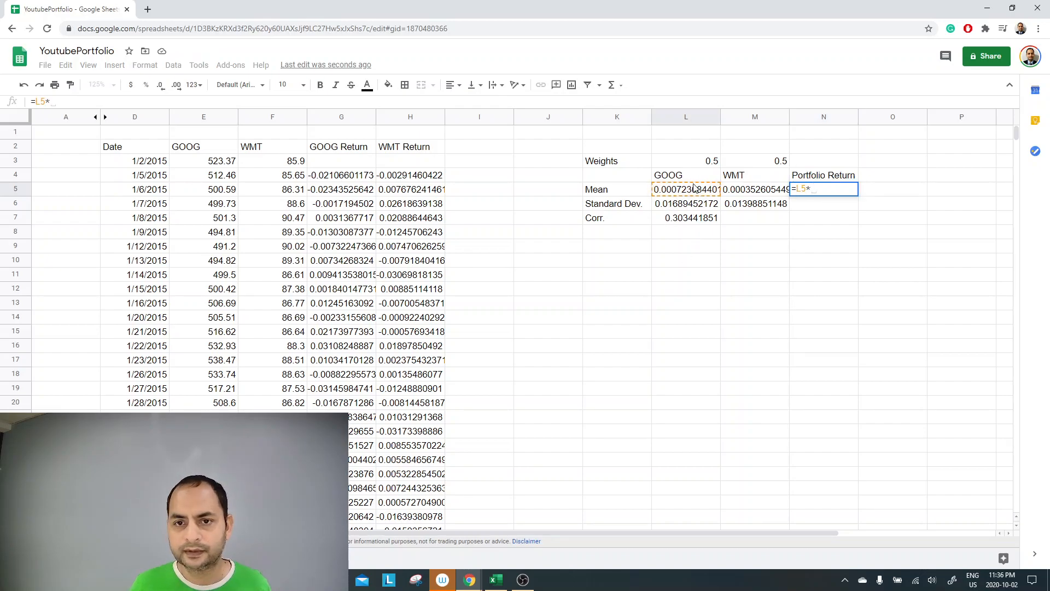
pyautogui.click(704, 163)
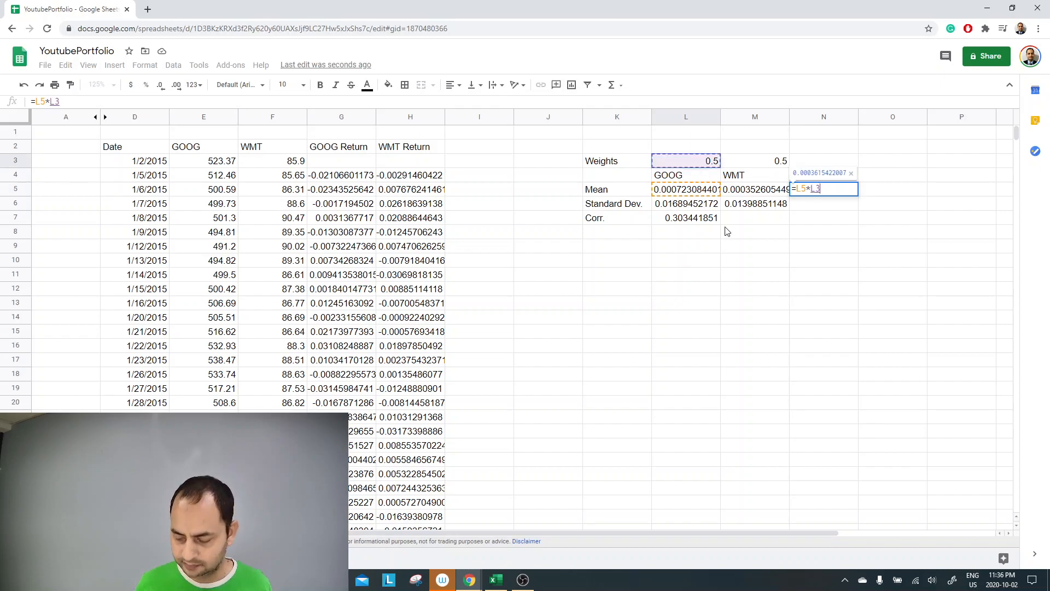
pyautogui.write('+')
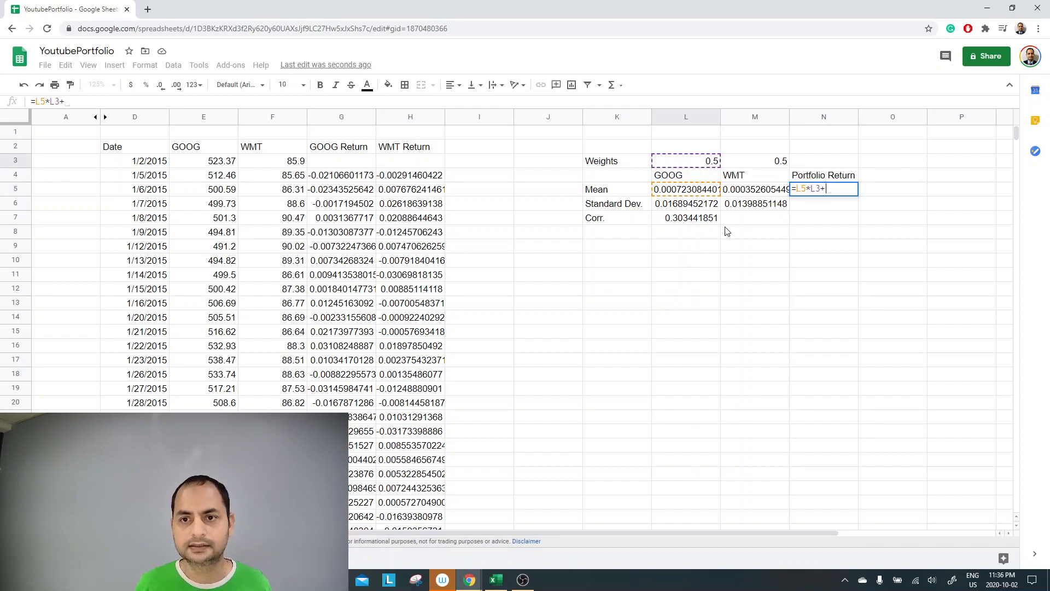
pyautogui.click(749, 193)
pyautogui.write('*')
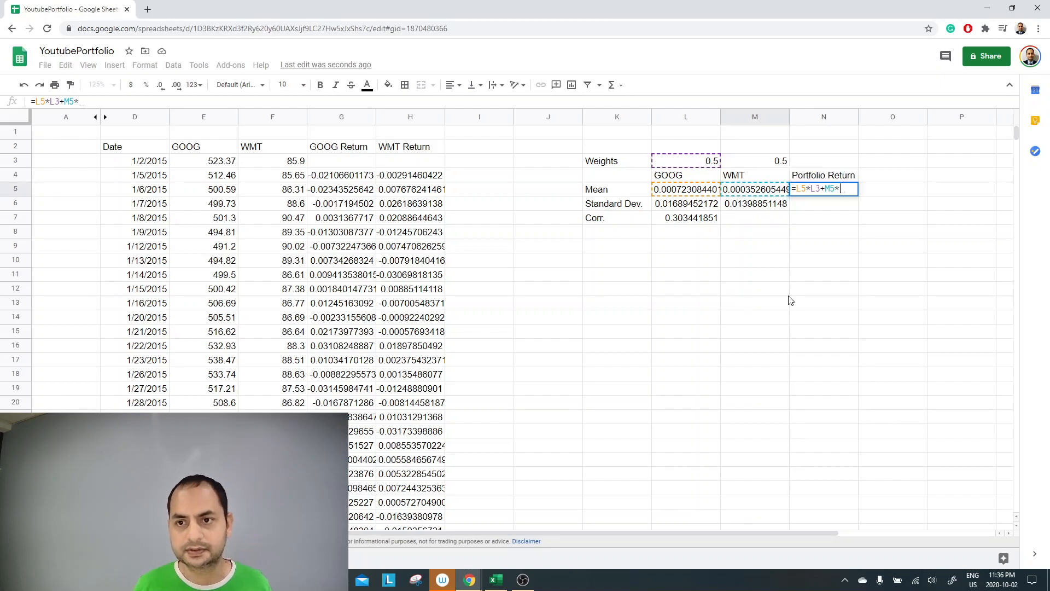
pyautogui.click(762, 164)
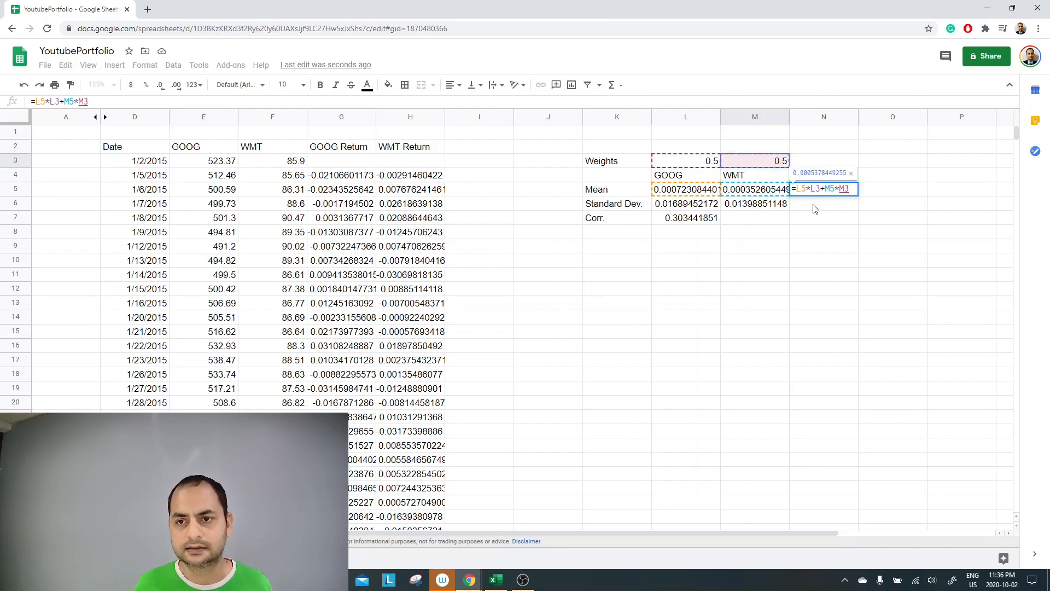
pyautogui.hotkey('ctrl', 'Return')
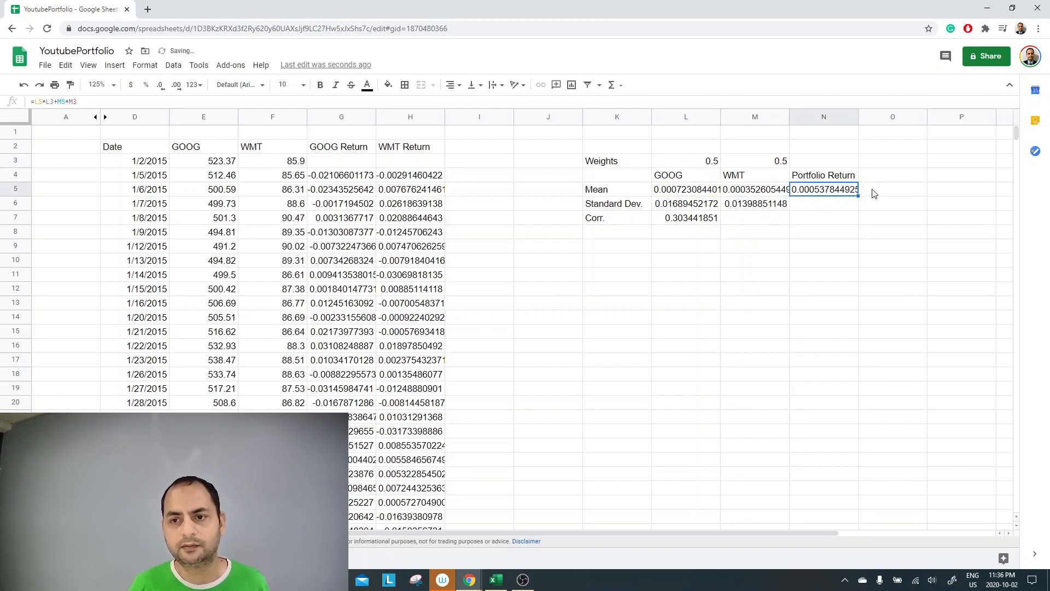
pyautogui.moveTo(858, 121); pyautogui.dragTo(881, 121)
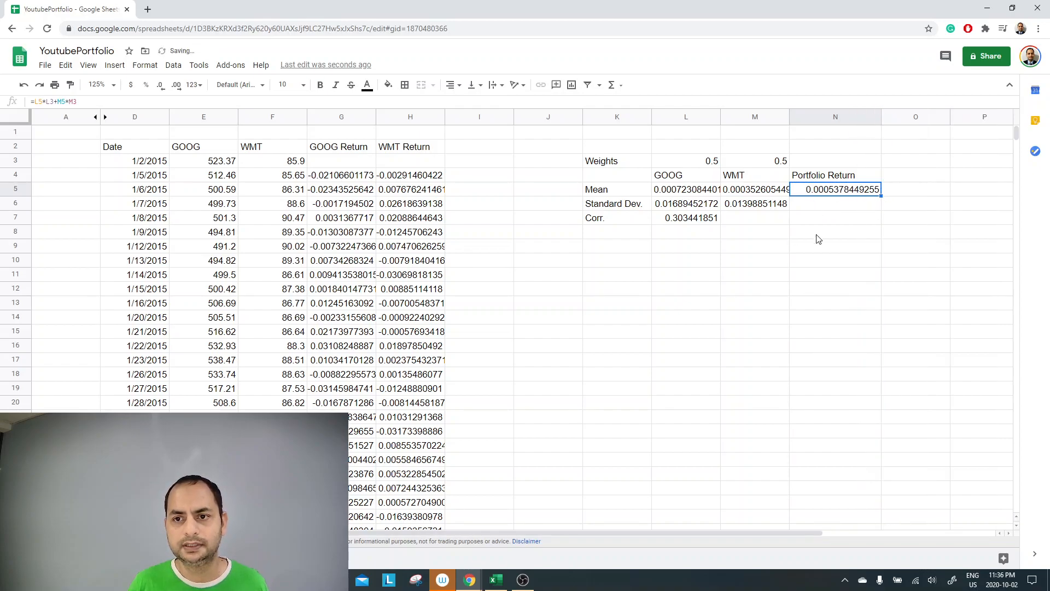
# Step: Start the portfolio standard deviation formula in N6 with GOOG's squared weight times its squared standard deviation, =L3^2*L6^2
pyautogui.click(821, 208)
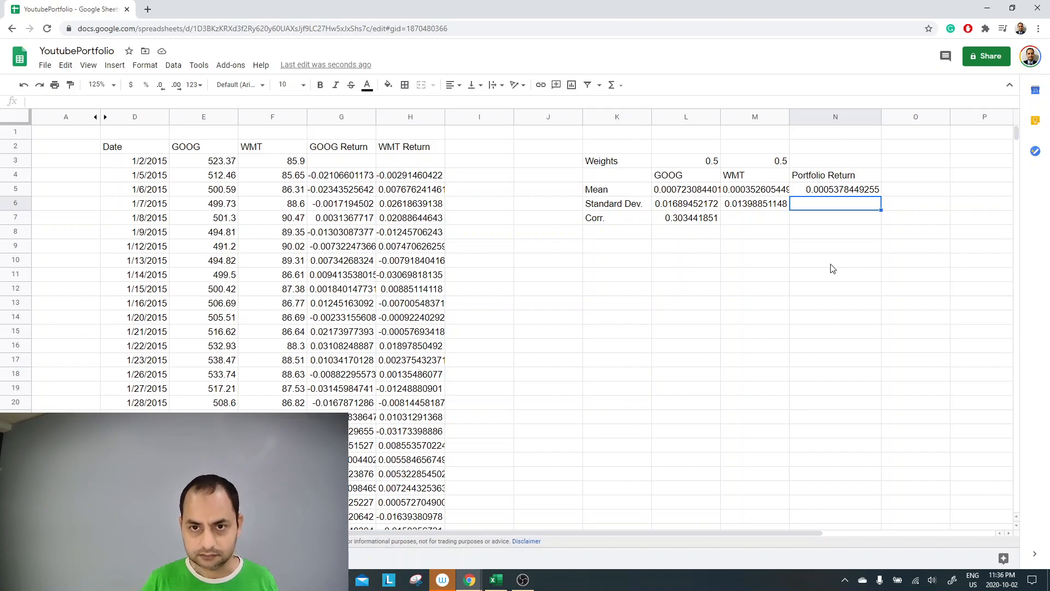
pyautogui.write('=')
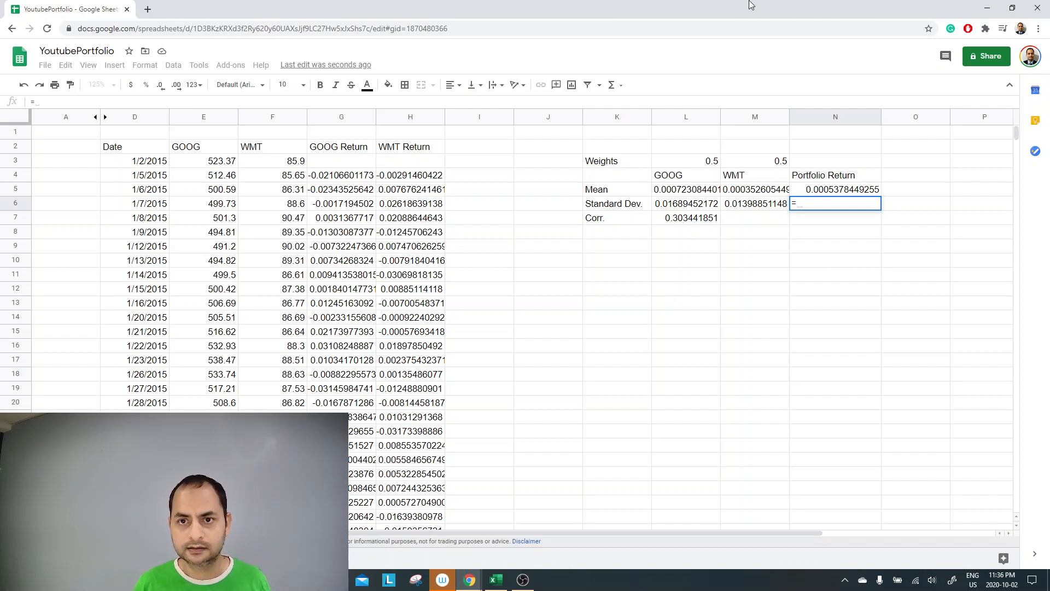
pyautogui.click(693, 164)
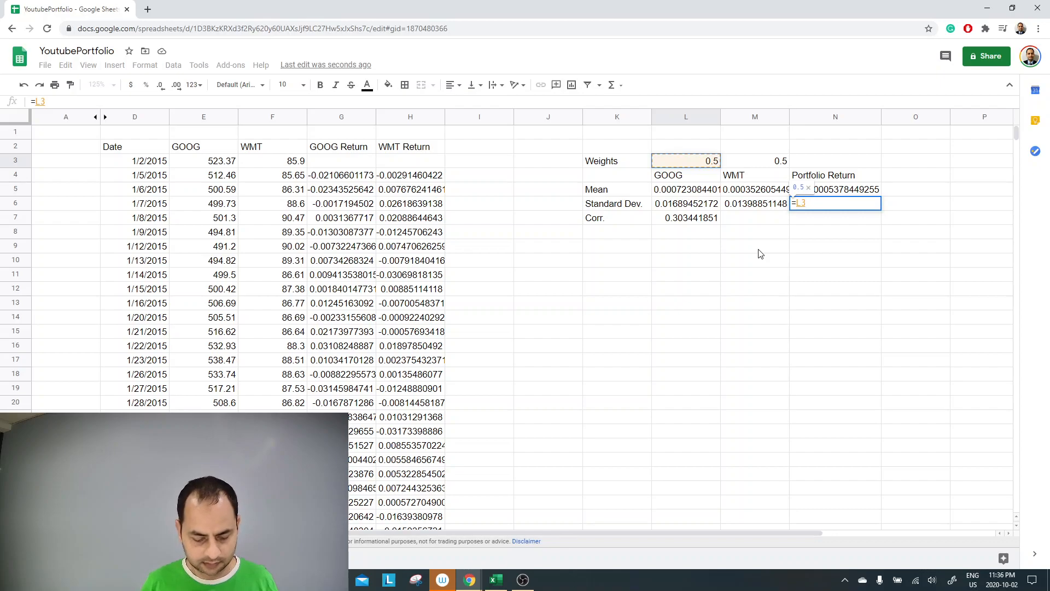
pyautogui.write('^')
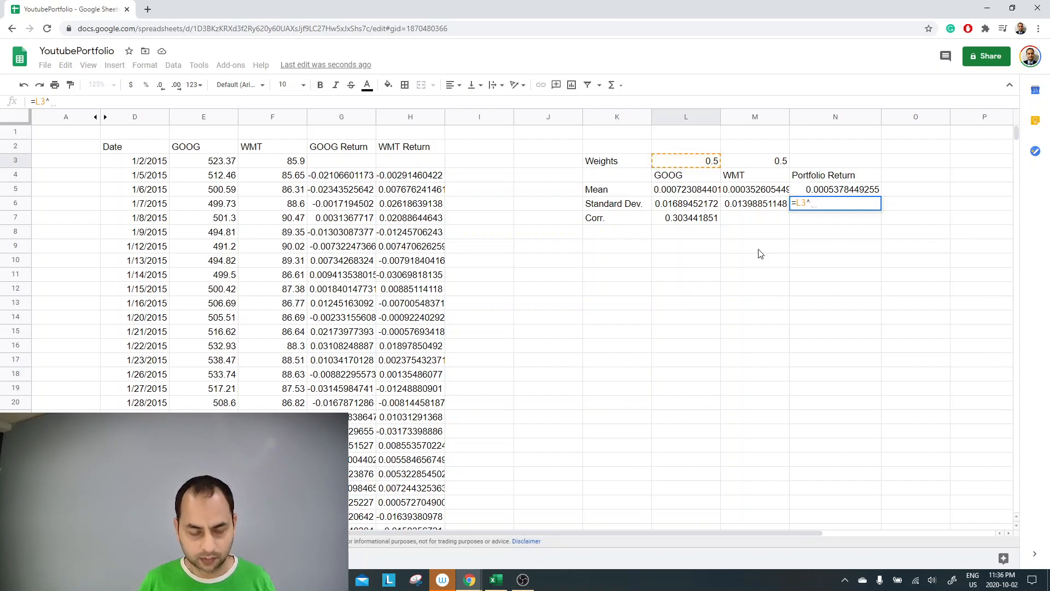
pyautogui.write('2')
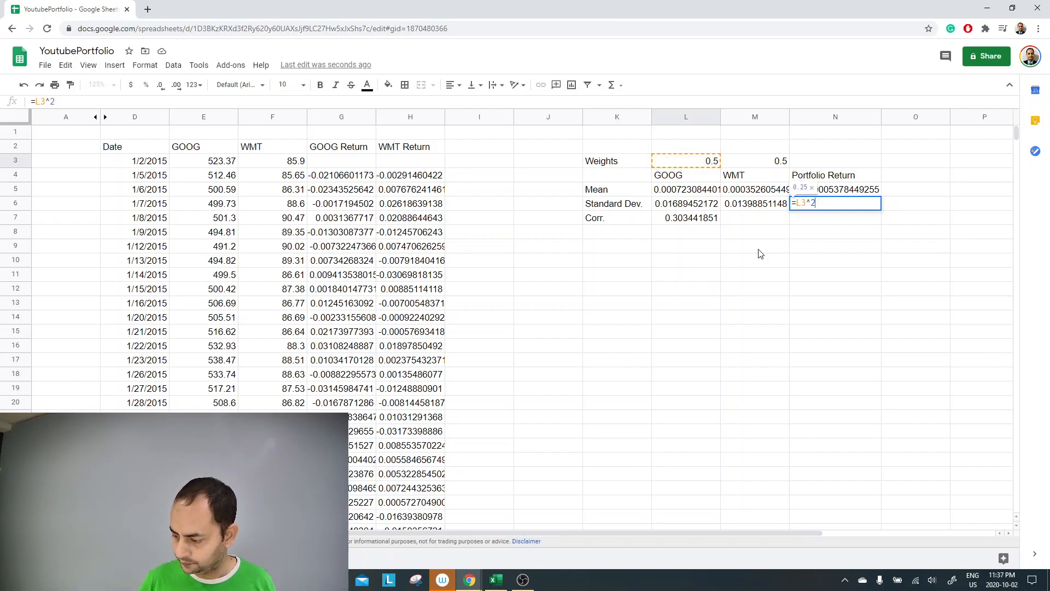
pyautogui.write('*')
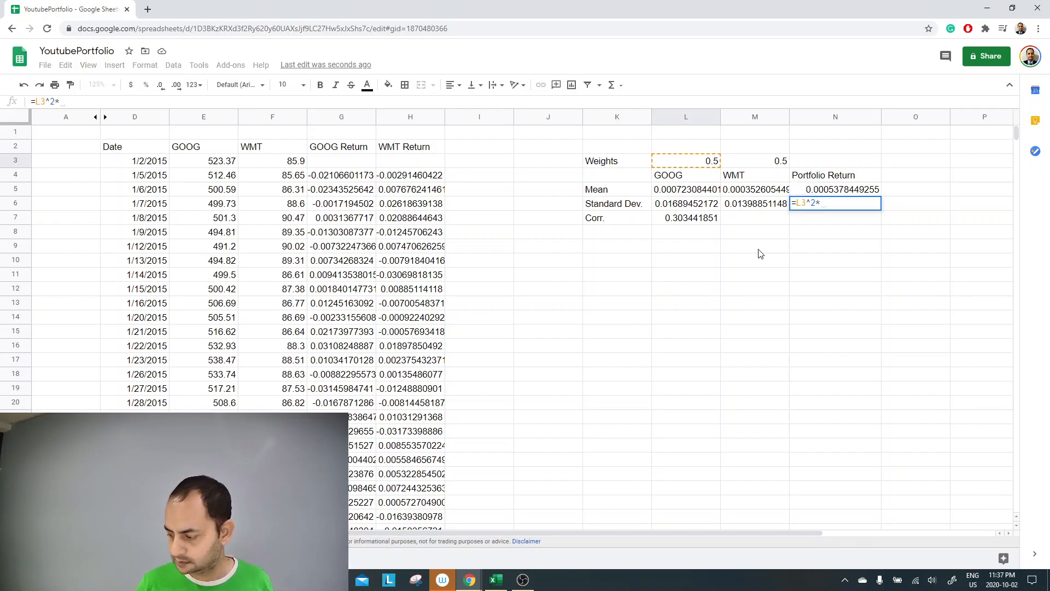
pyautogui.click(683, 209)
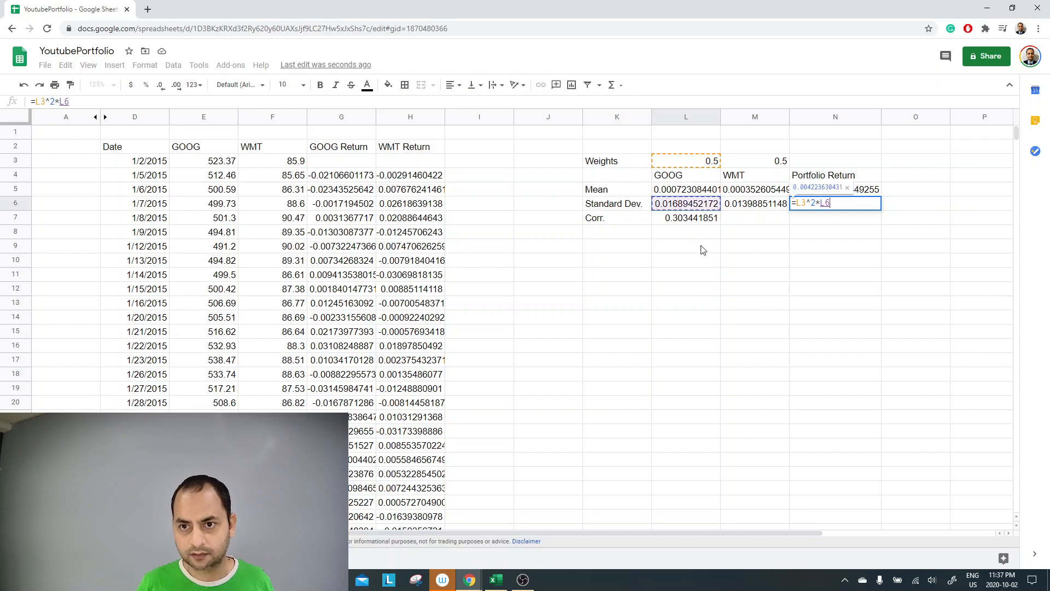
pyautogui.write('^')
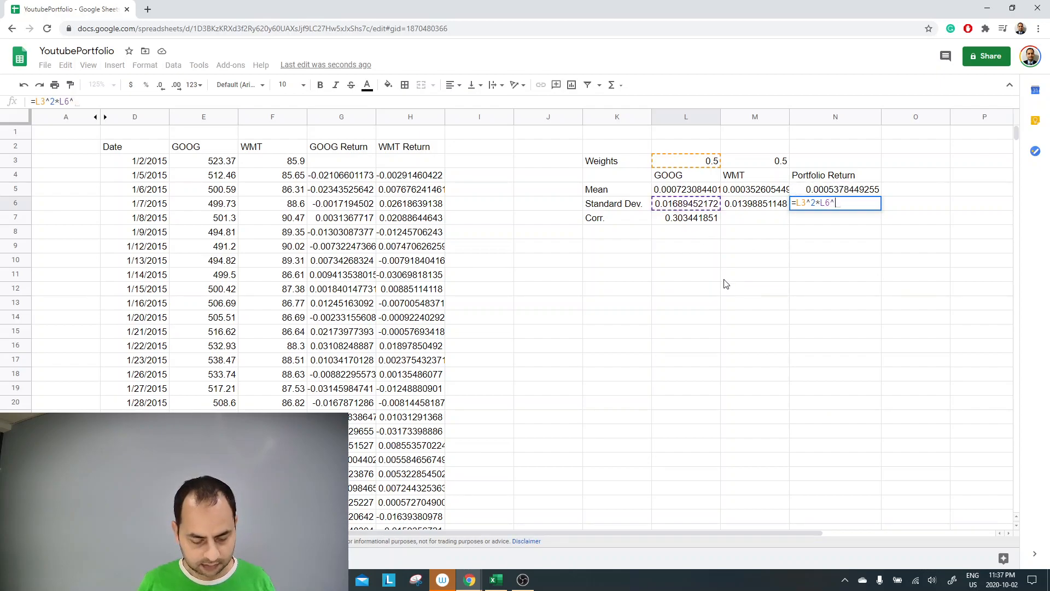
pyautogui.write('2')
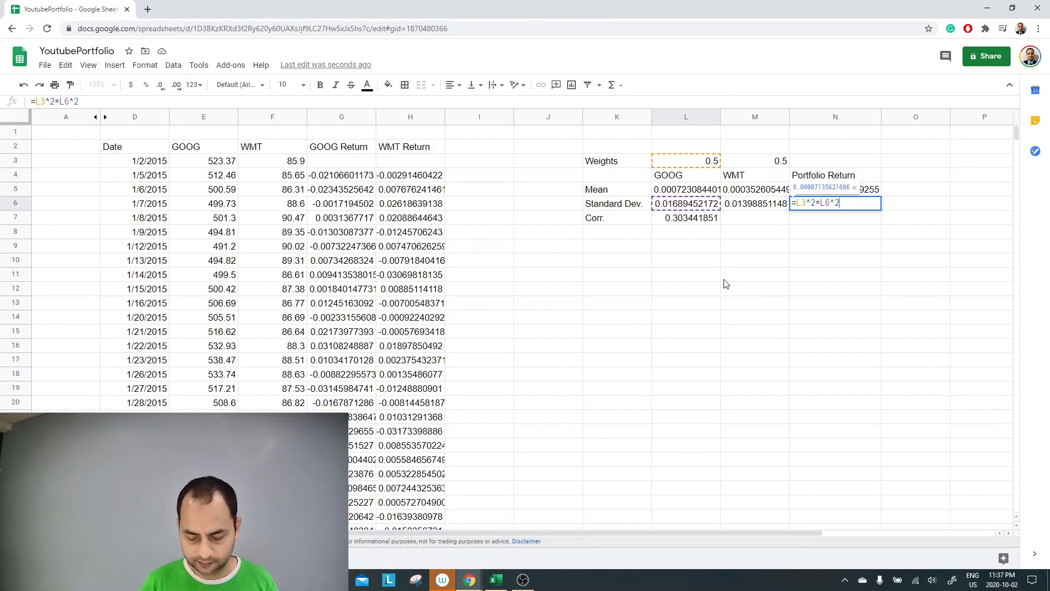
# Step: Extend the N6 formula with WMT's squared weight times its squared standard deviation, +M3^2*M6^2
pyautogui.write('+')
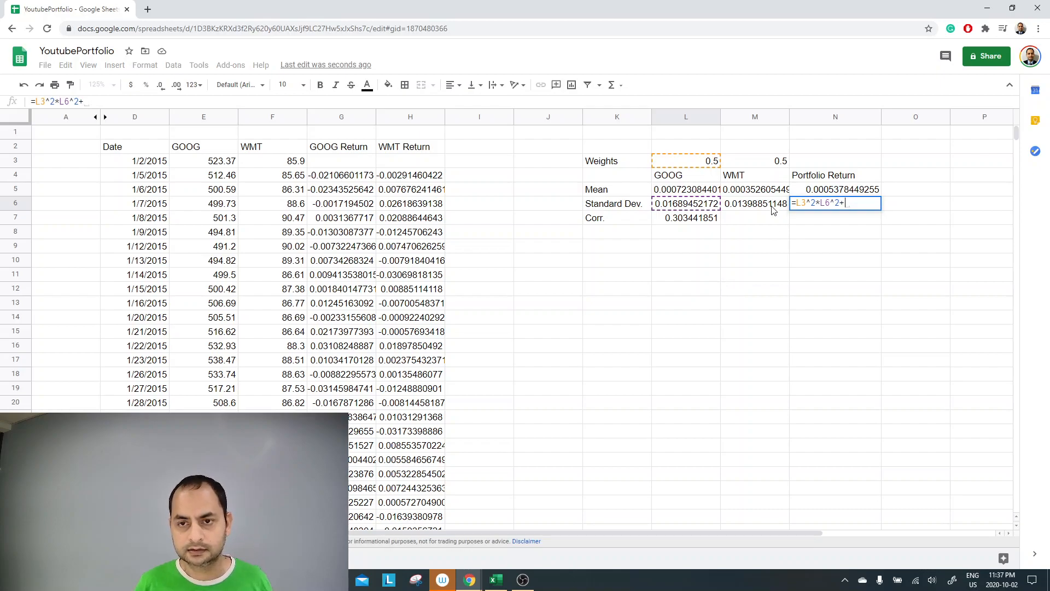
pyautogui.click(773, 165)
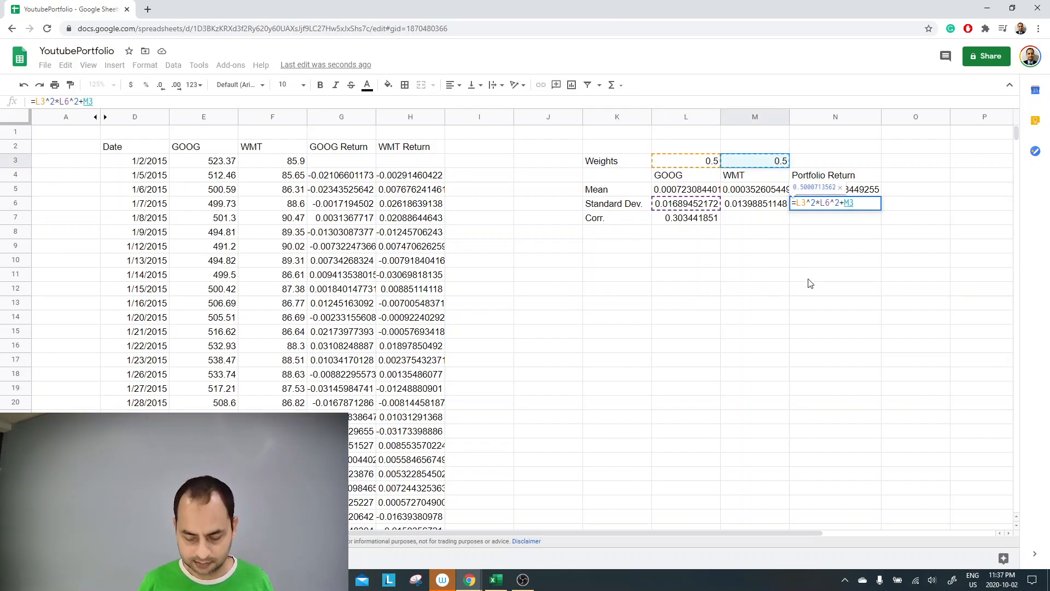
pyautogui.write('^2')
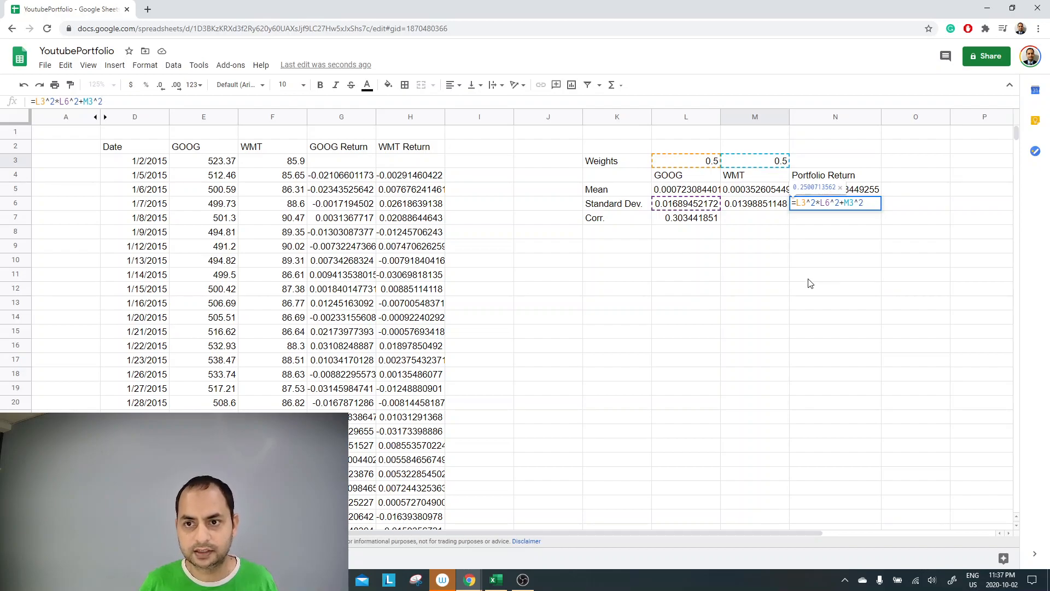
pyautogui.write('*')
pyautogui.click(768, 206)
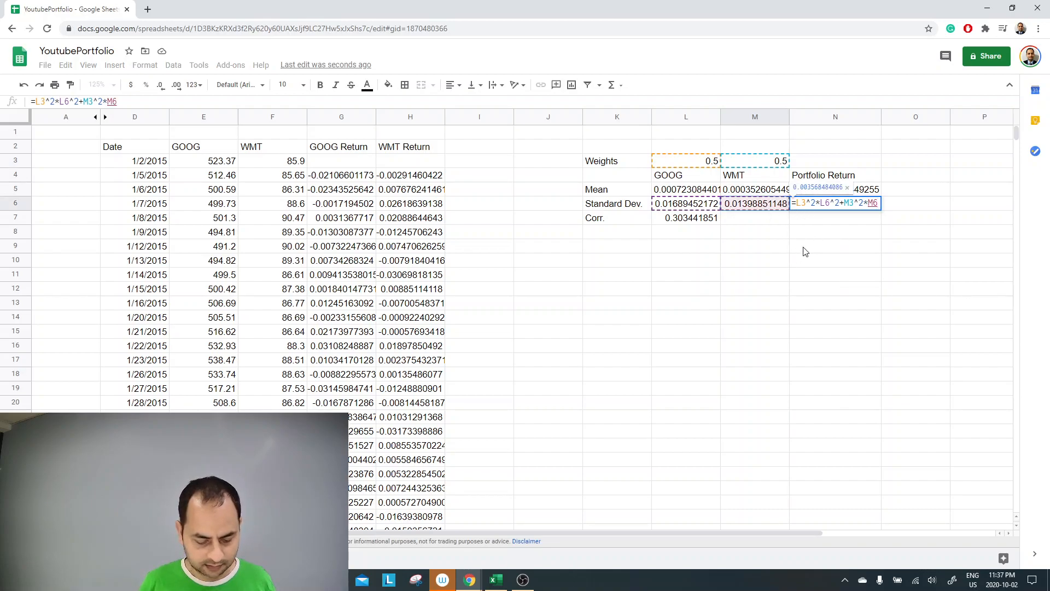
pyautogui.write('^')
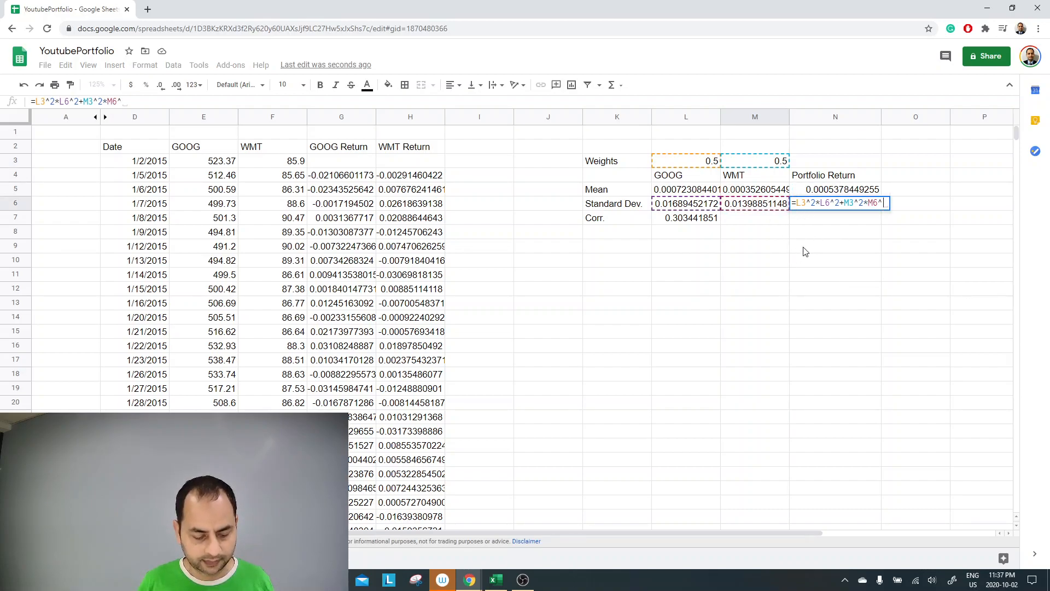
pyautogui.write('2')
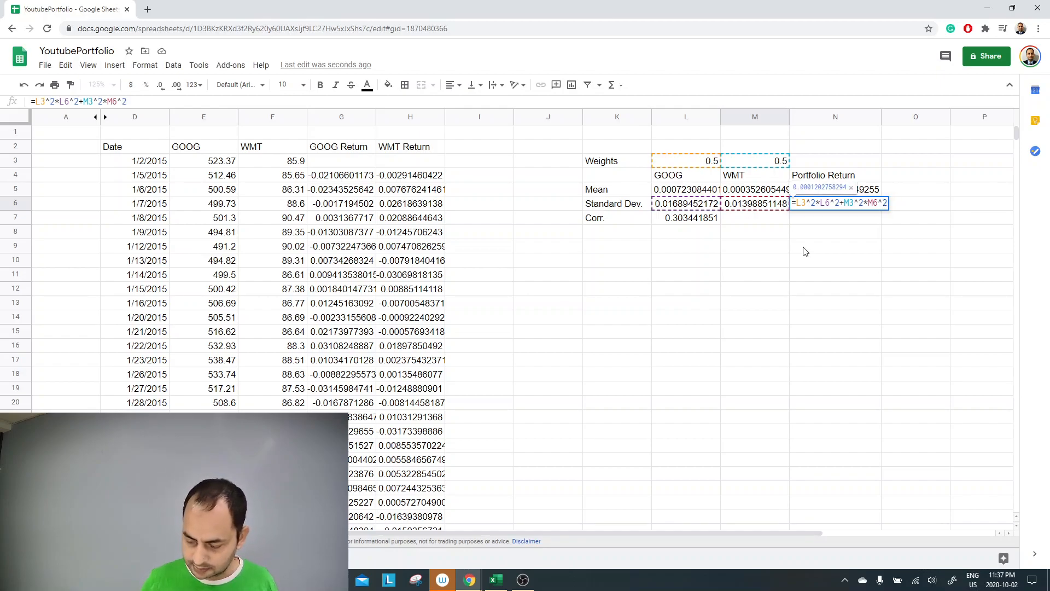
# Step: Append the cross term +2*L3*M3*L7^2*L6*M6 to the N6 formula, using both weights, the squared correlation and both standard deviations
pyautogui.write('+2*')
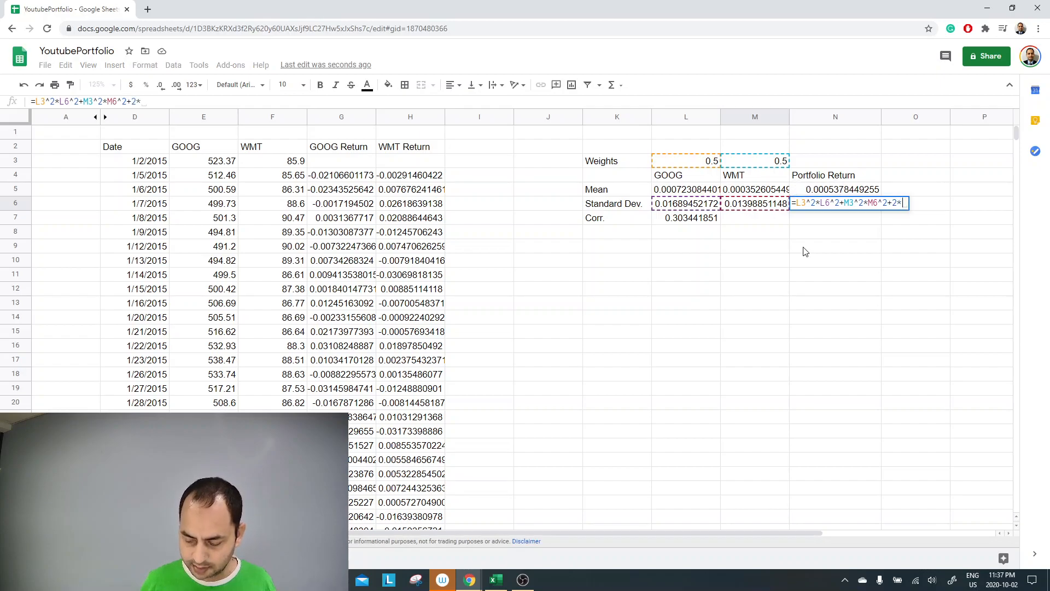
pyautogui.click(694, 165)
pyautogui.write('*')
pyautogui.click(747, 164)
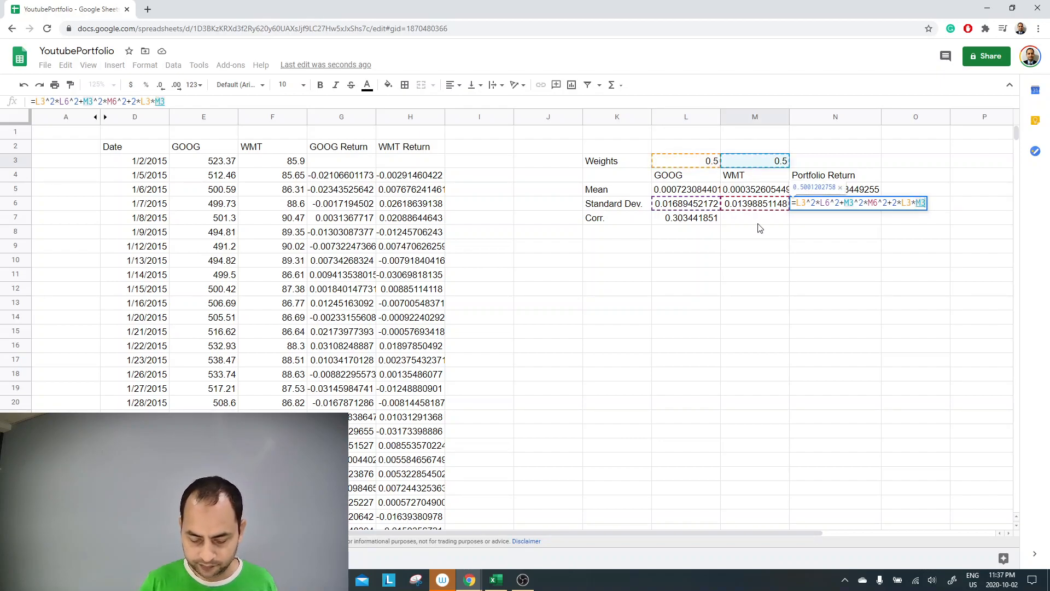
pyautogui.write('8')
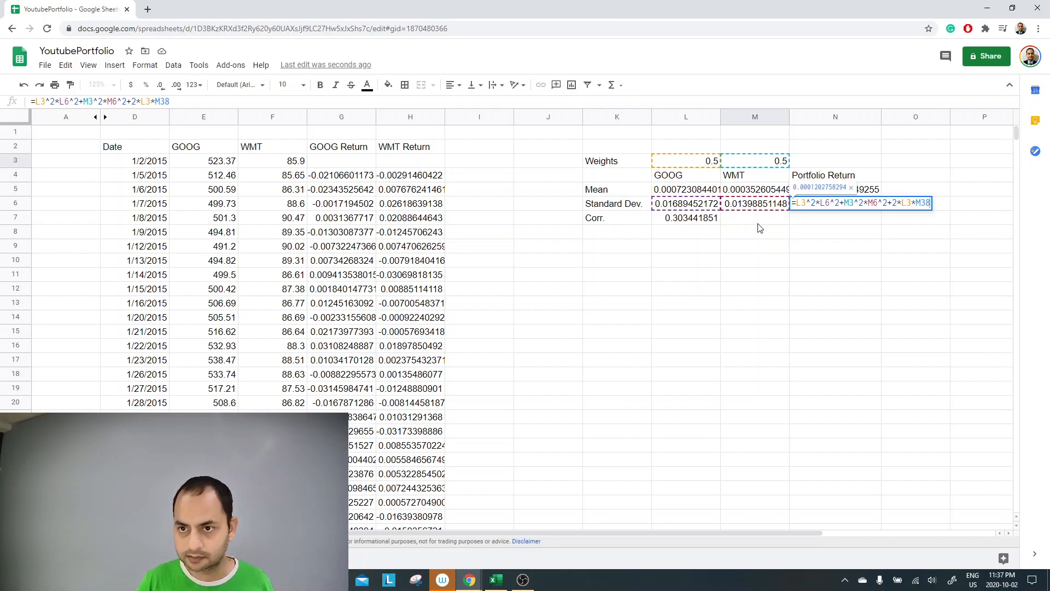
pyautogui.press('BackSpace')
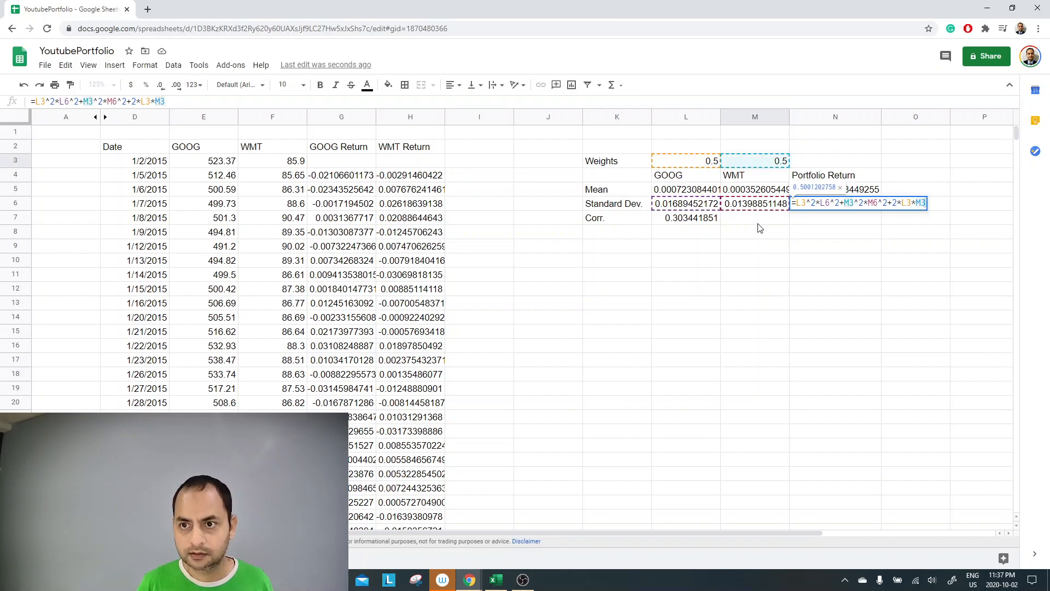
pyautogui.write('*')
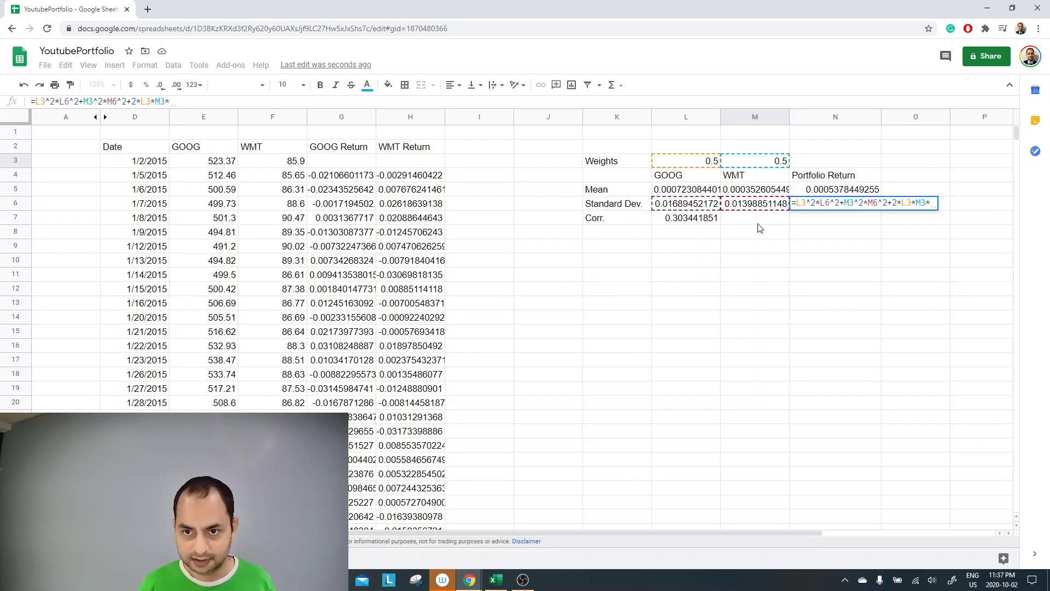
pyautogui.click(702, 220)
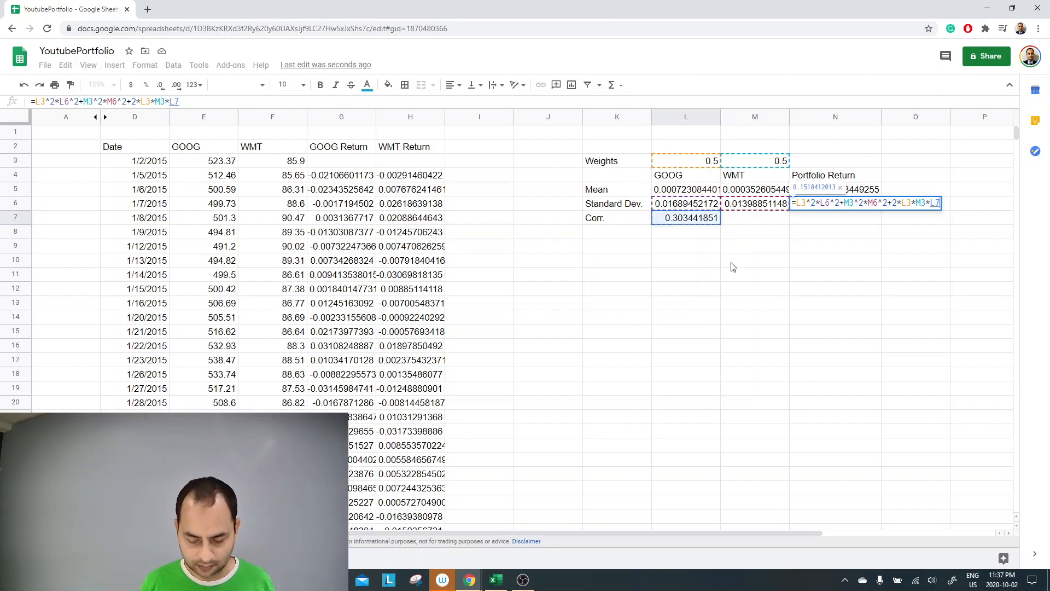
pyautogui.write('^2')
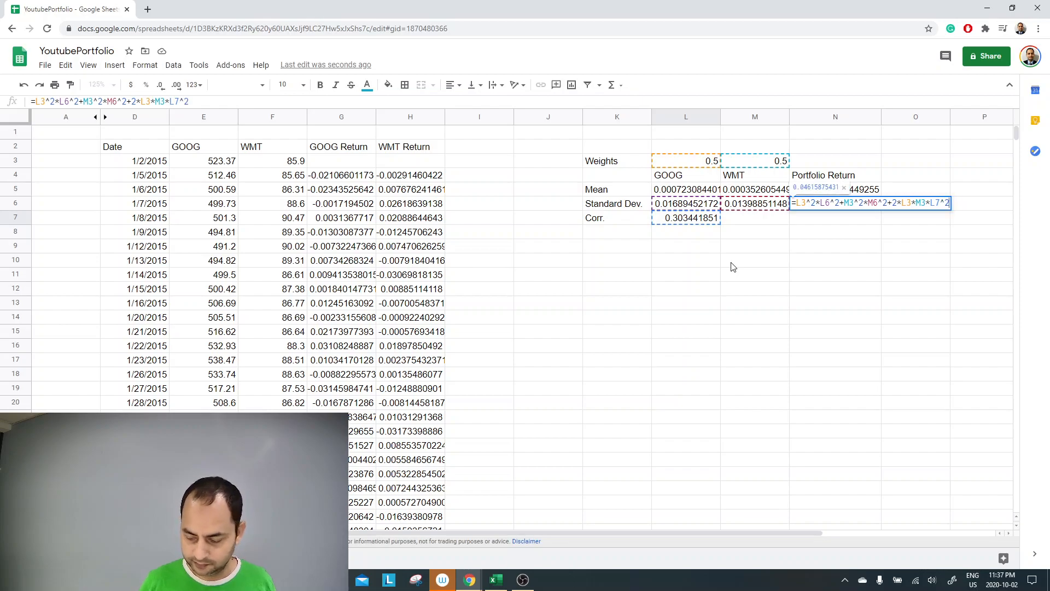
pyautogui.write('*')
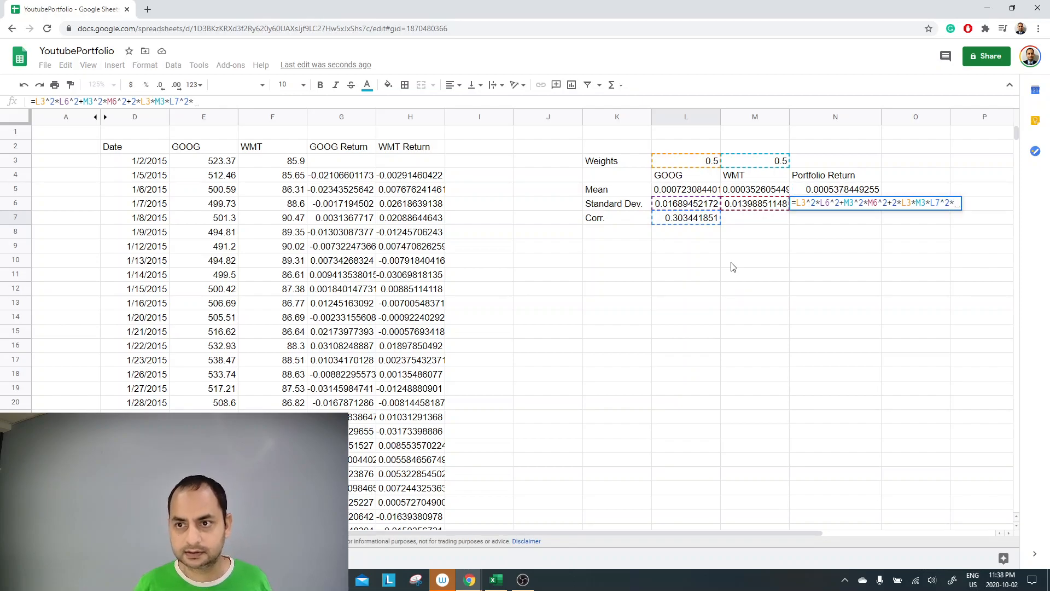
pyautogui.click(688, 203)
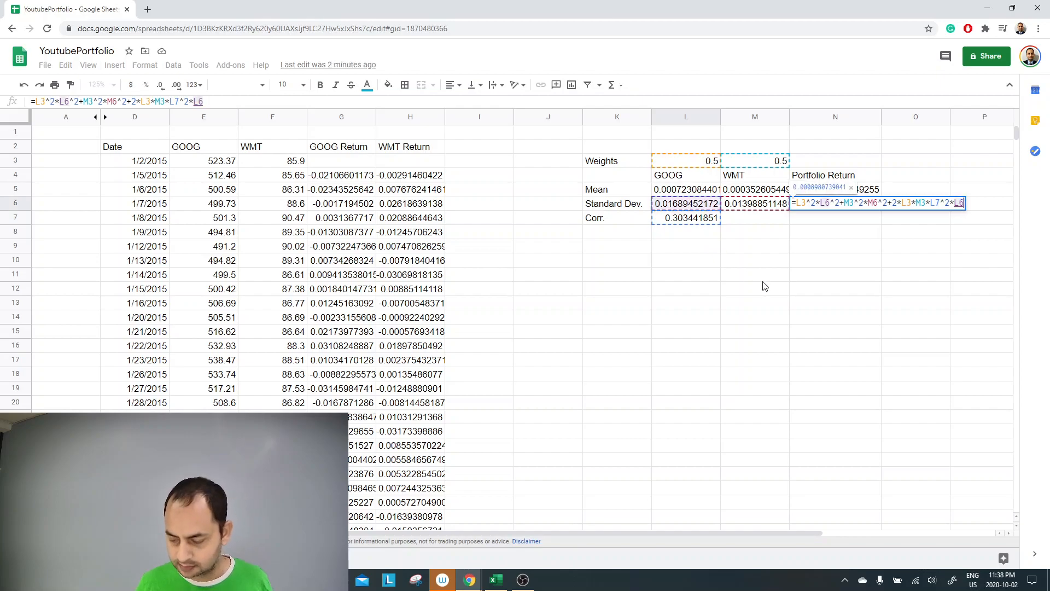
pyautogui.write('*')
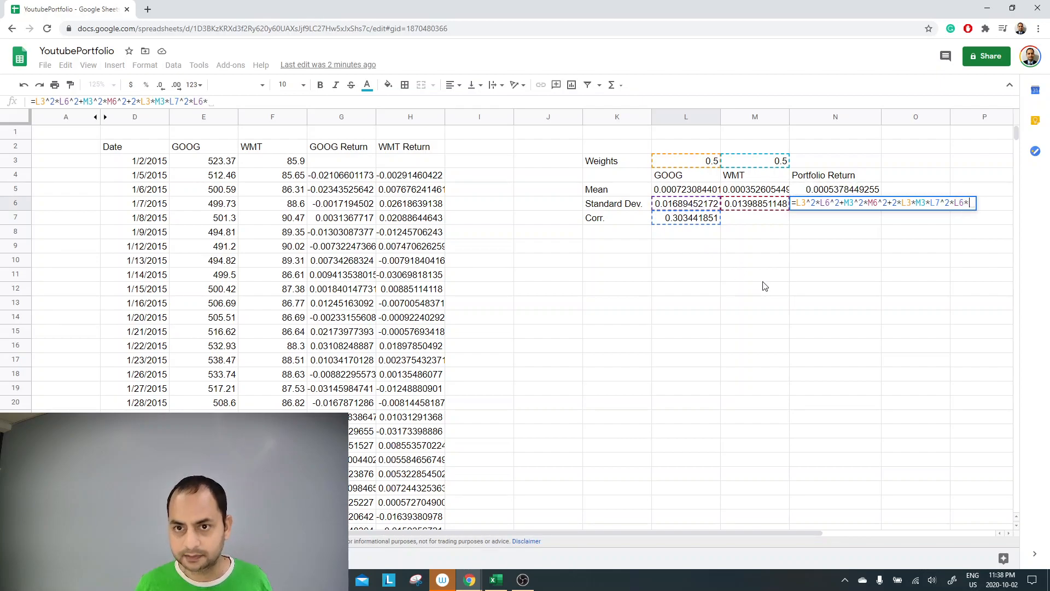
pyautogui.click(753, 207)
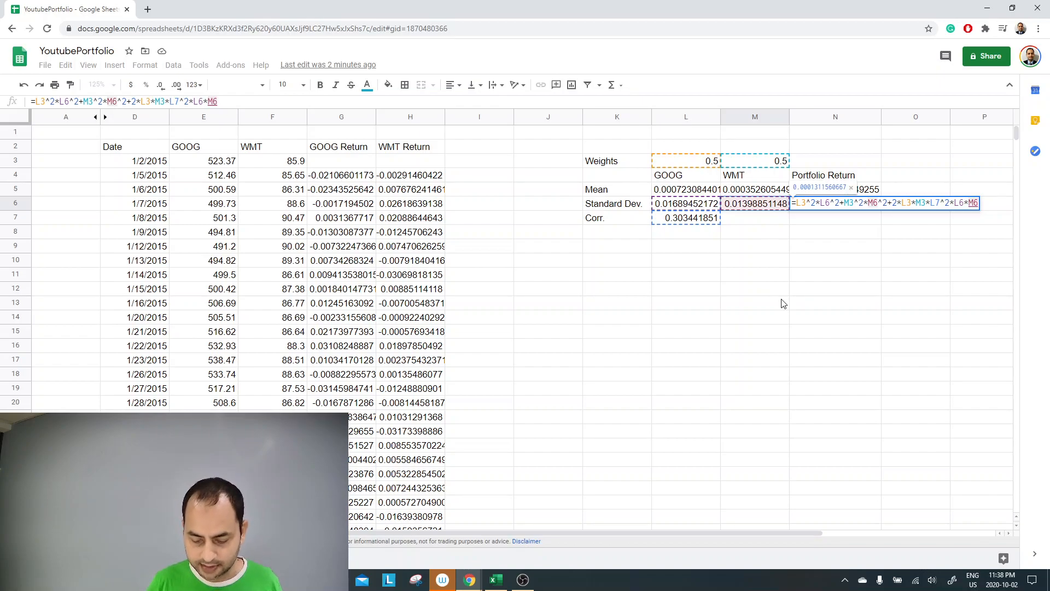
# Step: Wrap the whole N6 variance expression in the sqrt function and enter the formula
pyautogui.write(')')
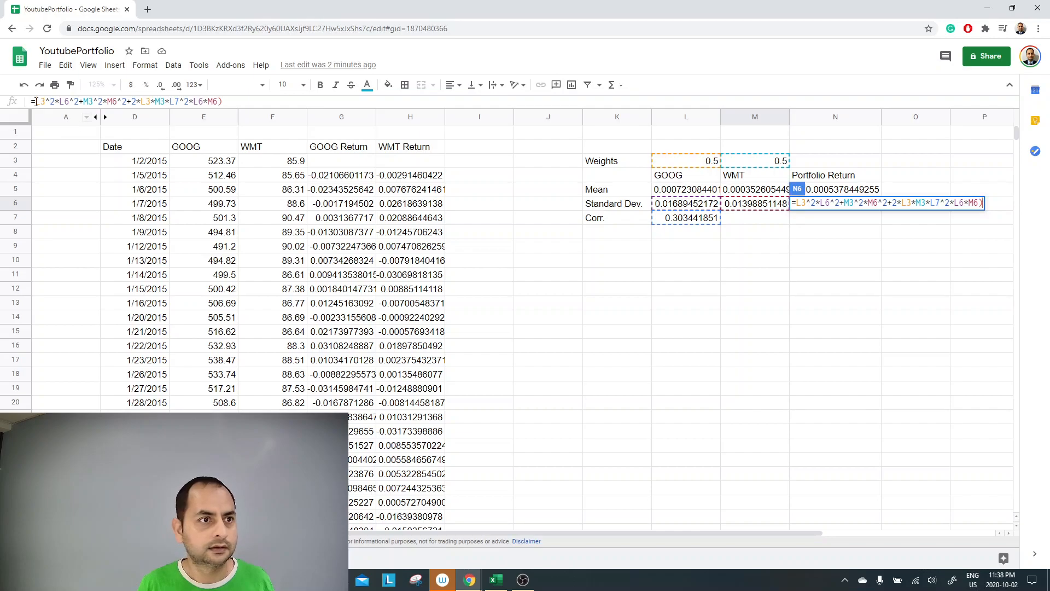
pyautogui.write('s')
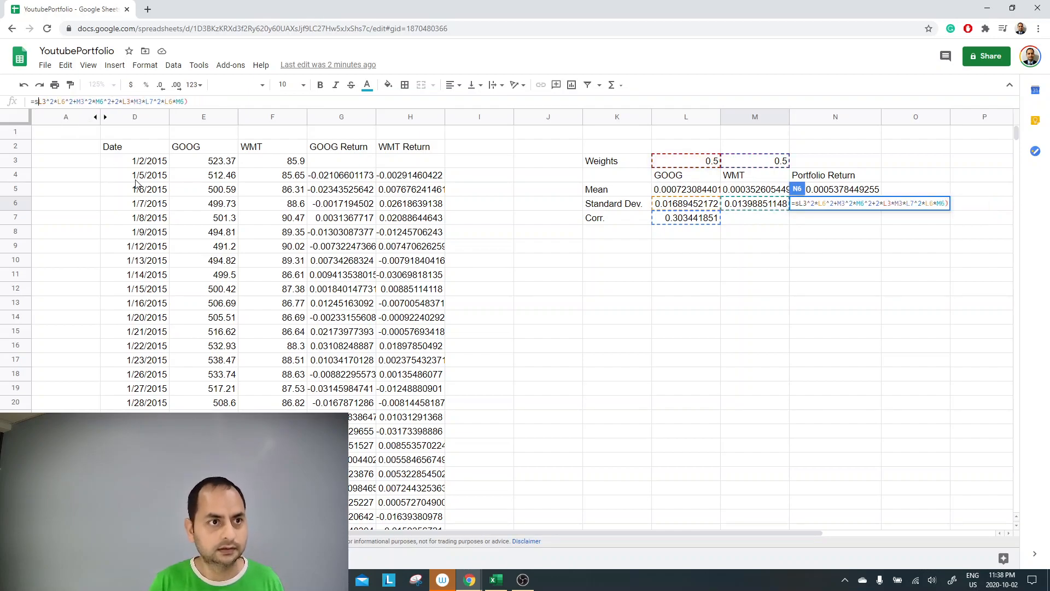
pyautogui.write('qrt(')
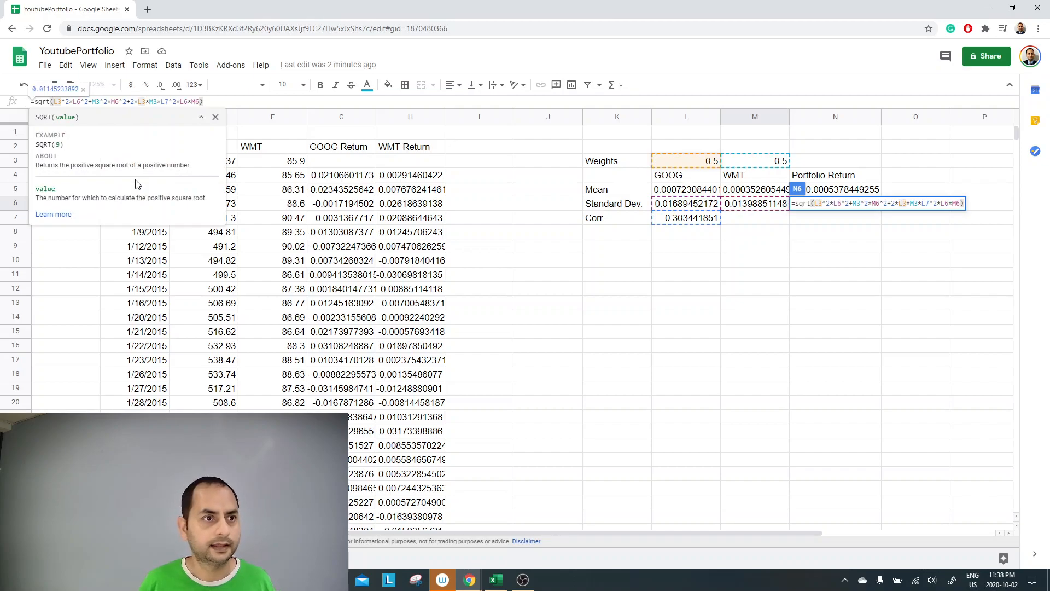
pyautogui.press('Return')
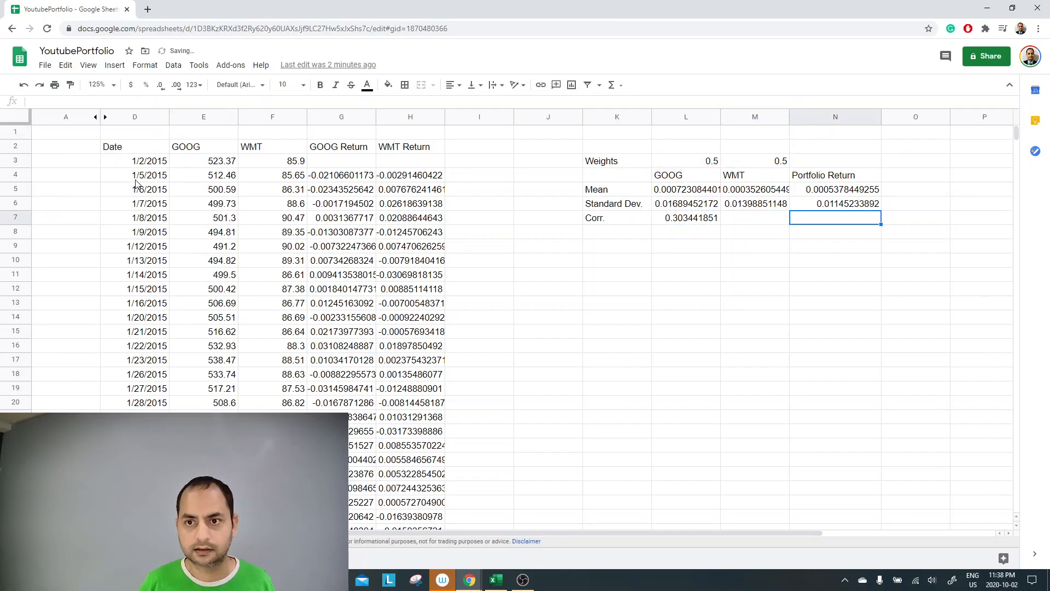
pyautogui.press('Up')
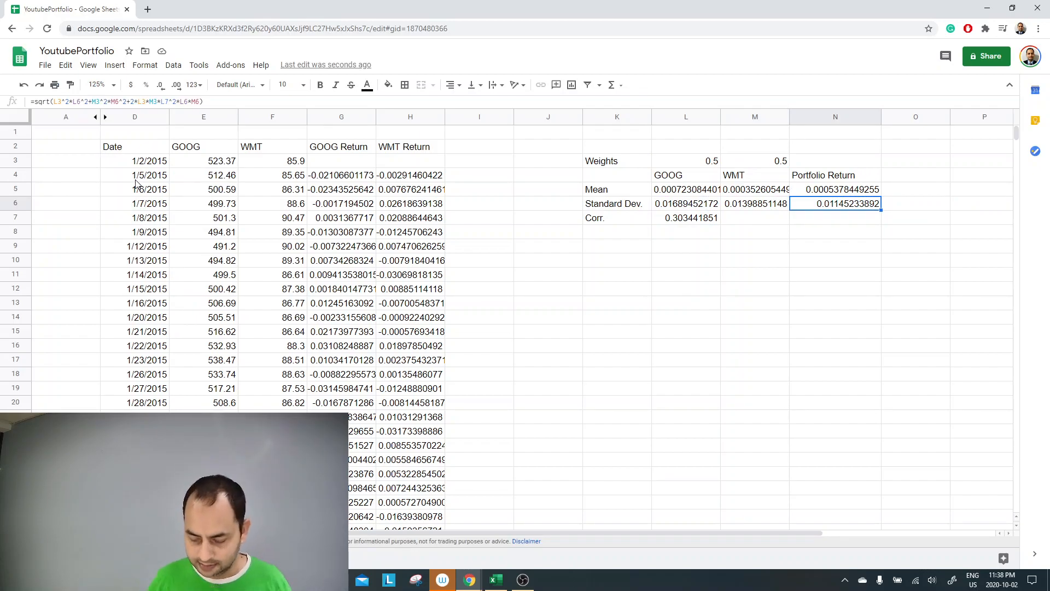
pyautogui.press('Down')
pyautogui.press('Down')
pyautogui.press('Up')
pyautogui.press('Up')
pyautogui.press('Up')
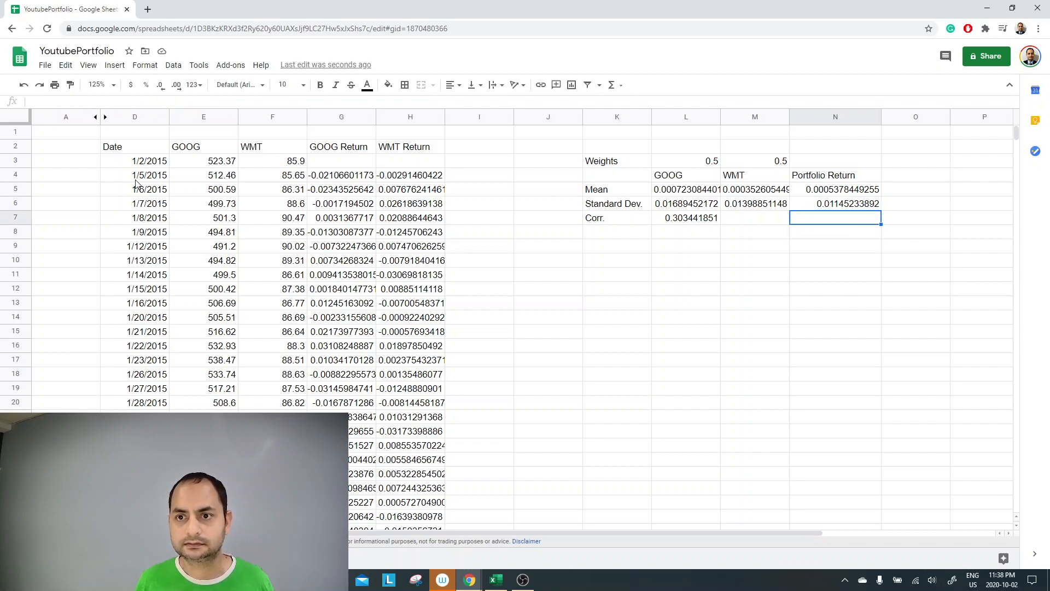
pyautogui.press('Down')
pyautogui.press('Down')
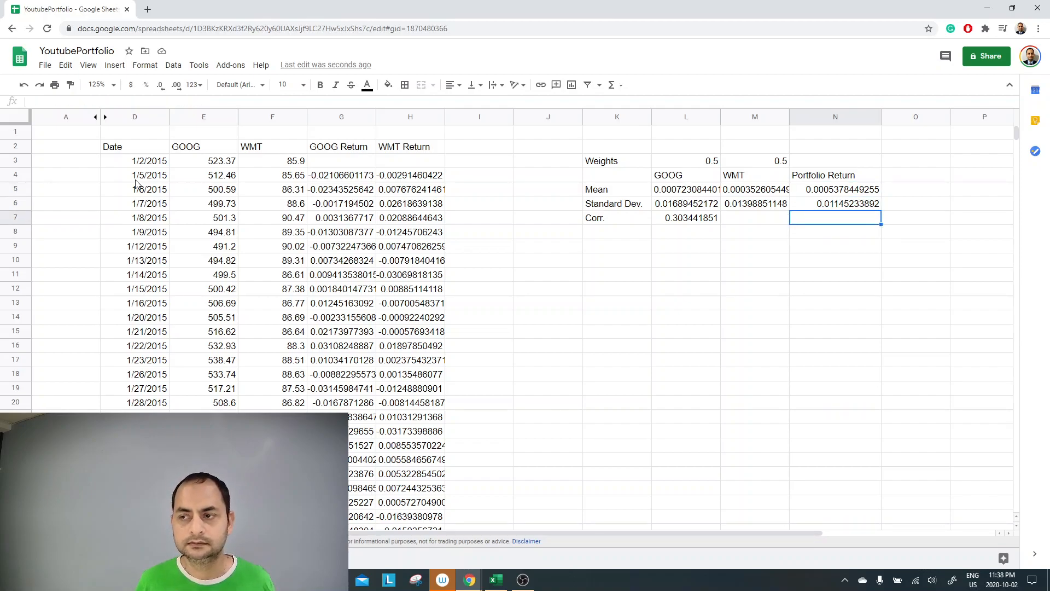
# Step: Format the portfolio mean and standard deviation in N5:N6 as percentages
pyautogui.press('Up')
pyautogui.press('Up')
pyautogui.press('Up')
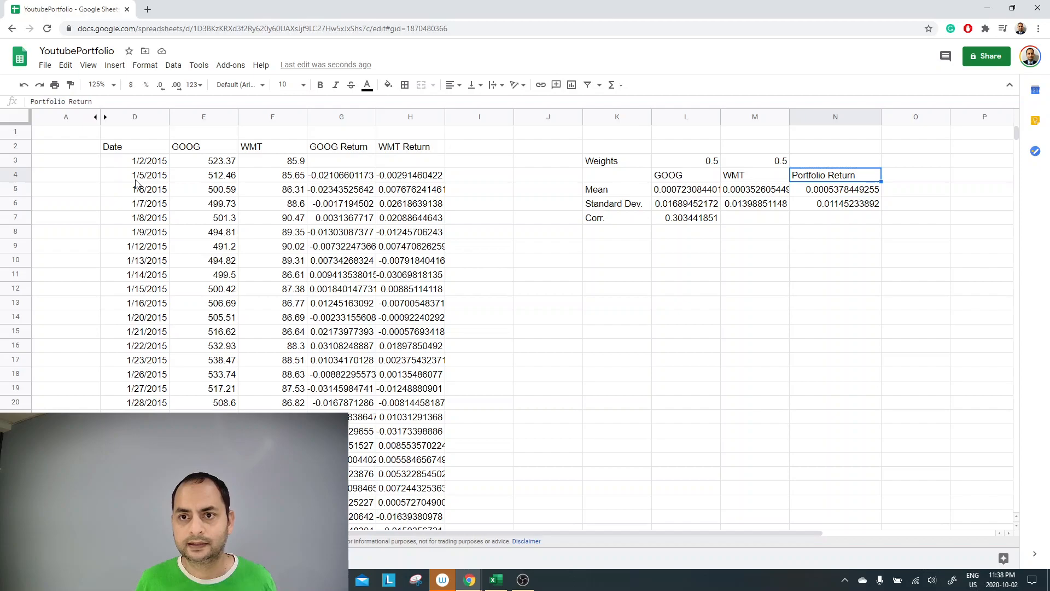
pyautogui.press('Down')
pyautogui.hotkey('shift', 'Down')
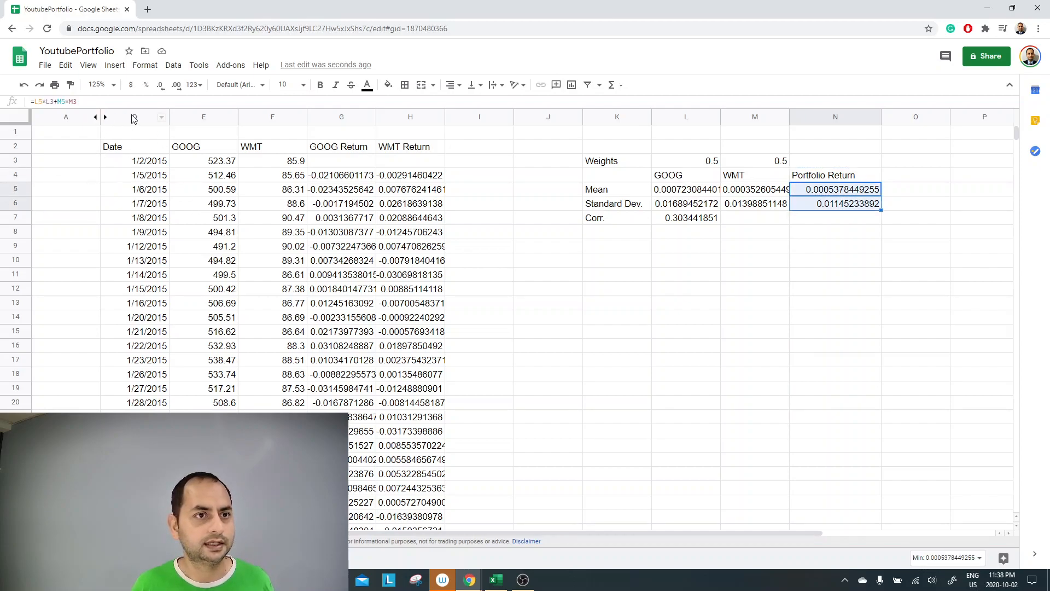
pyautogui.click(146, 86)
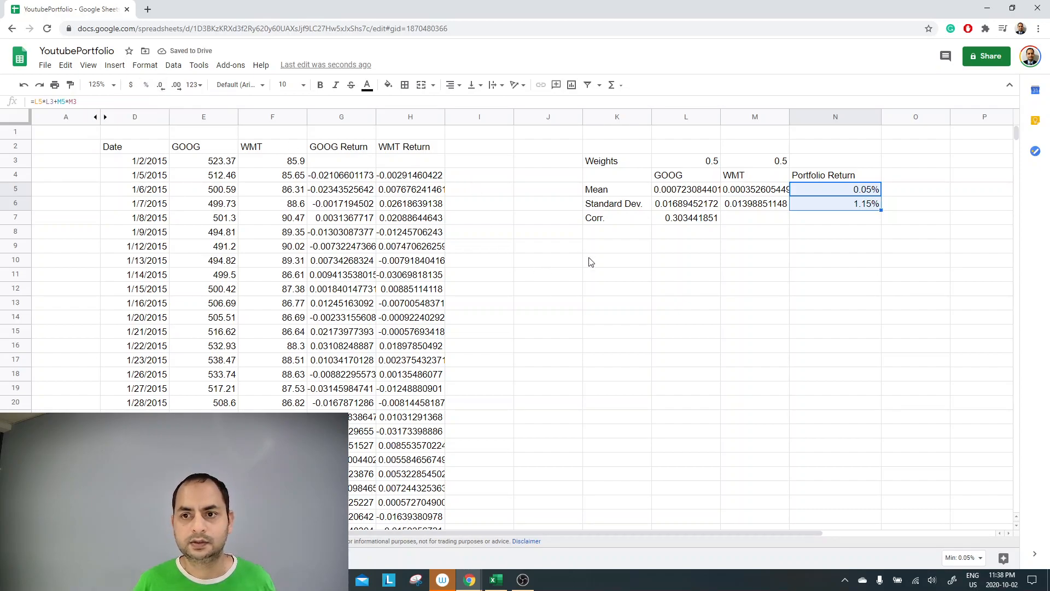
# Step: Format the GOOG and WMT means and standard deviations in L5:M6 as percentages with three decimal places
pyautogui.moveTo(684, 195); pyautogui.dragTo(745, 207)
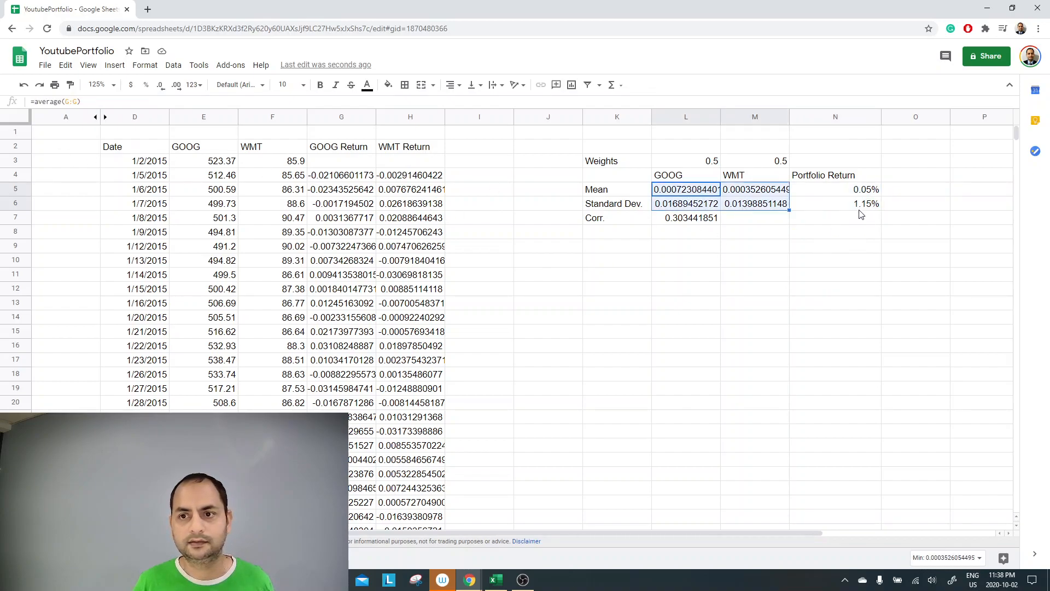
pyautogui.click(855, 192)
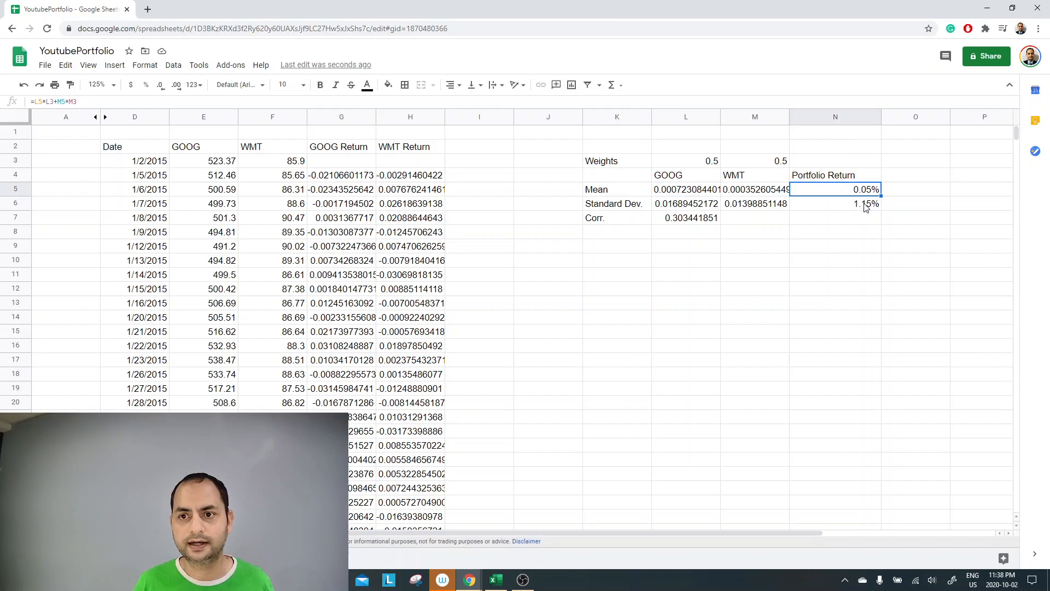
pyautogui.click(866, 205)
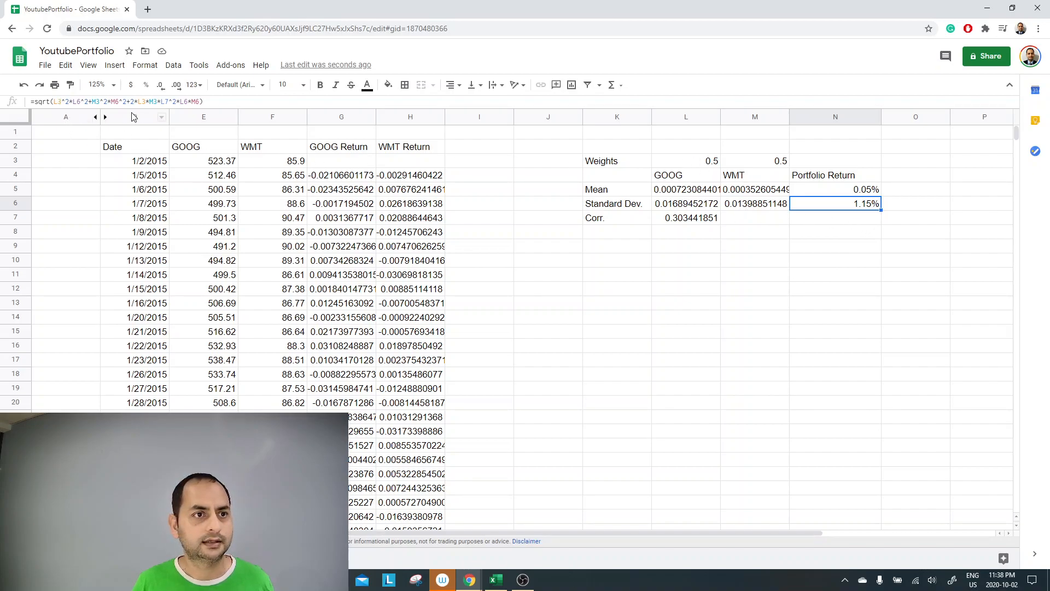
pyautogui.moveTo(677, 191); pyautogui.dragTo(739, 205)
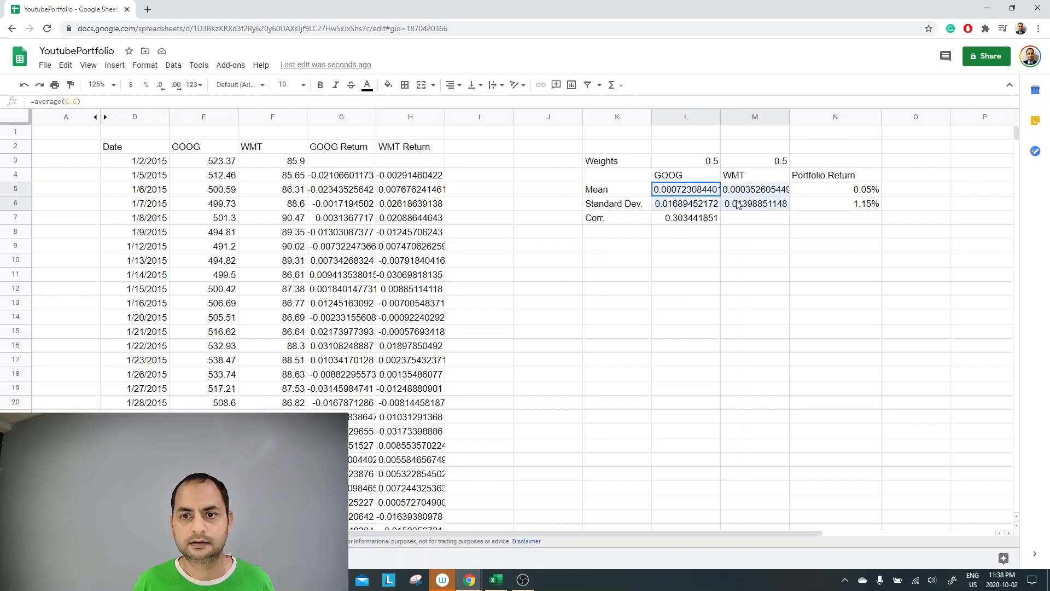
pyautogui.click(146, 86)
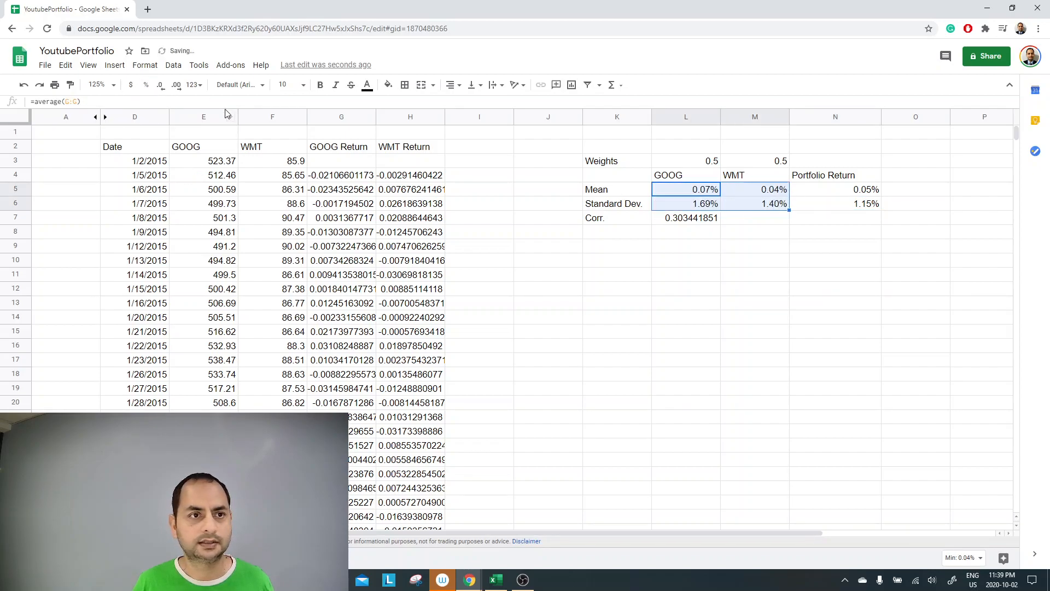
pyautogui.click(164, 88)
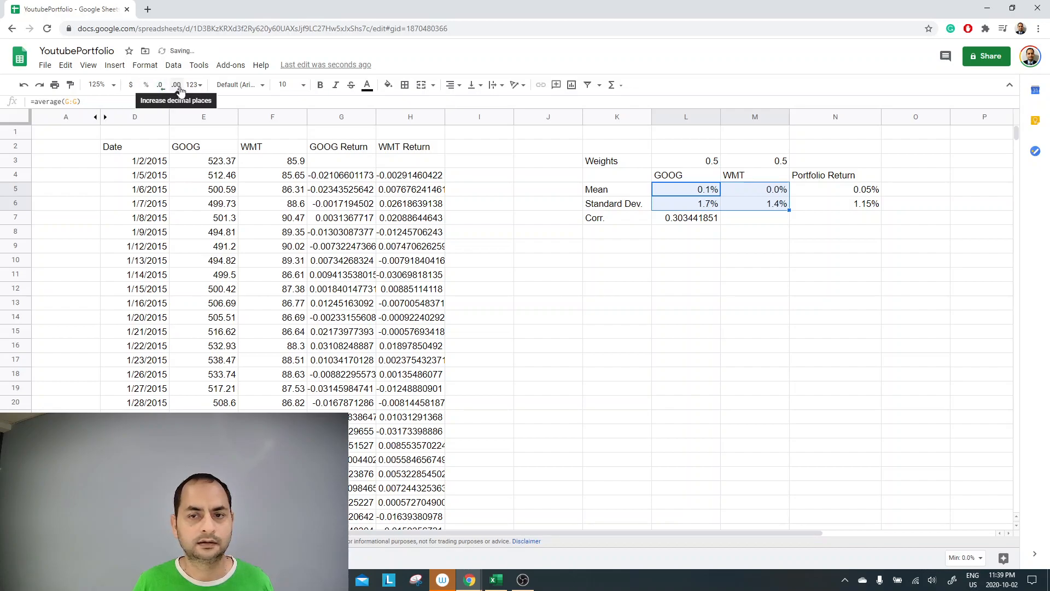
pyautogui.click(176, 86)
pyautogui.click(176, 86)
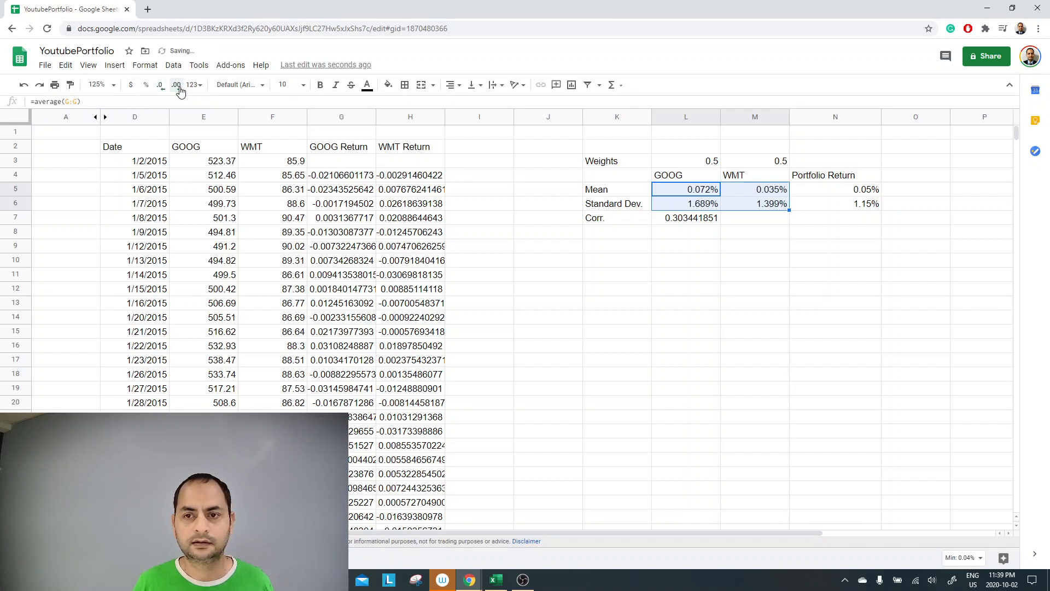
pyautogui.click(728, 248)
# Step: Examine GOOG's mean and standard deviation against the portfolio formulas in N5 and N6
pyautogui.click(694, 206)
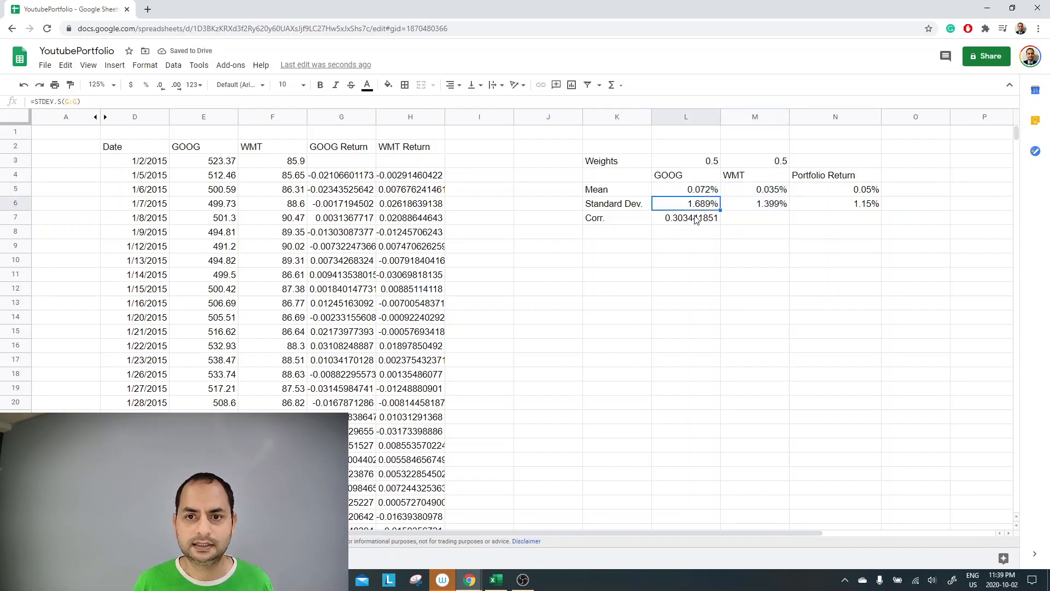
pyautogui.click(707, 195)
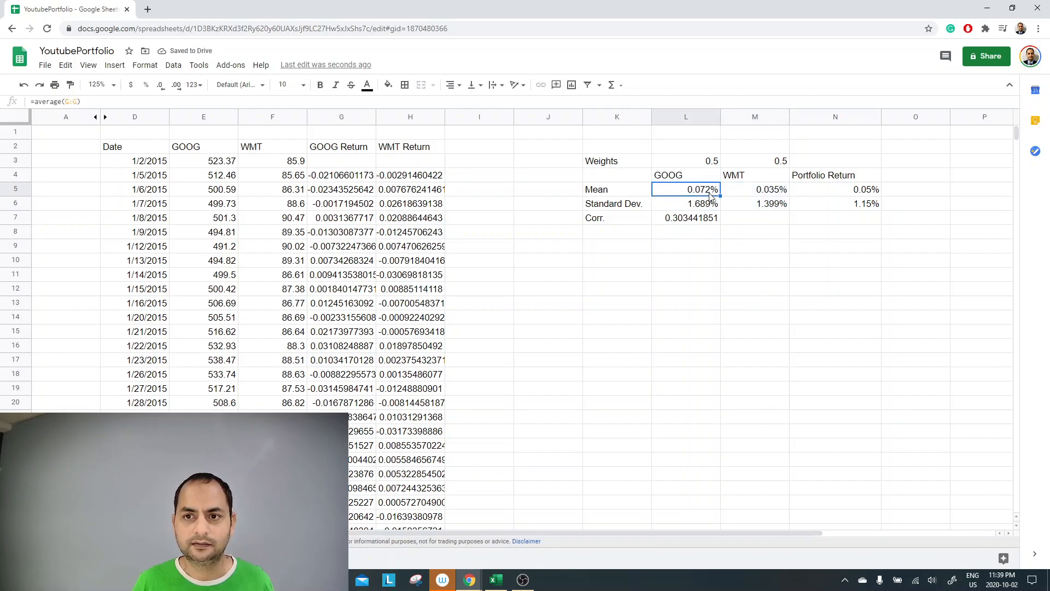
pyautogui.click(832, 189)
pyautogui.doubleClick(833, 191)
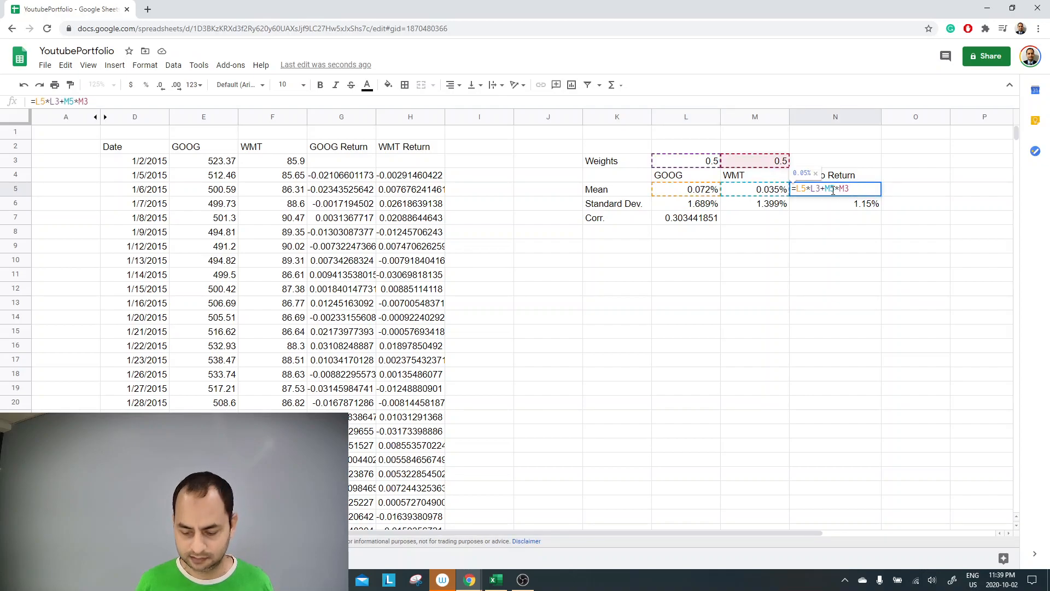
pyautogui.press('Escape')
pyautogui.press('Down')
pyautogui.press('Return')
pyautogui.press('Return')
pyautogui.press('Up')
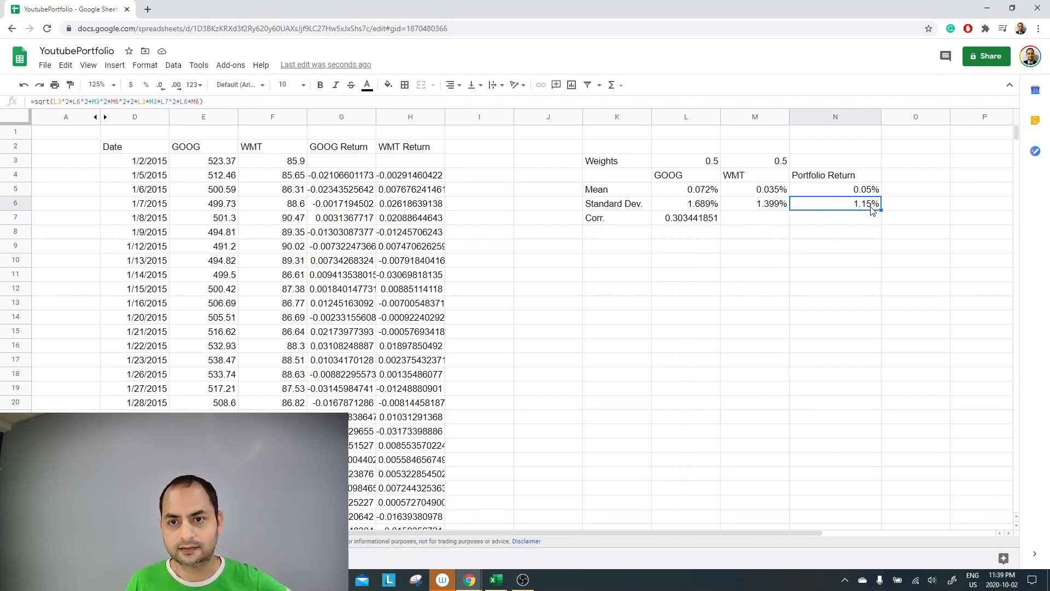
# Step: Replace WMT's weight in M3 with the formula =1-L3 so it depends on GOOG's weight
pyautogui.click(701, 165)
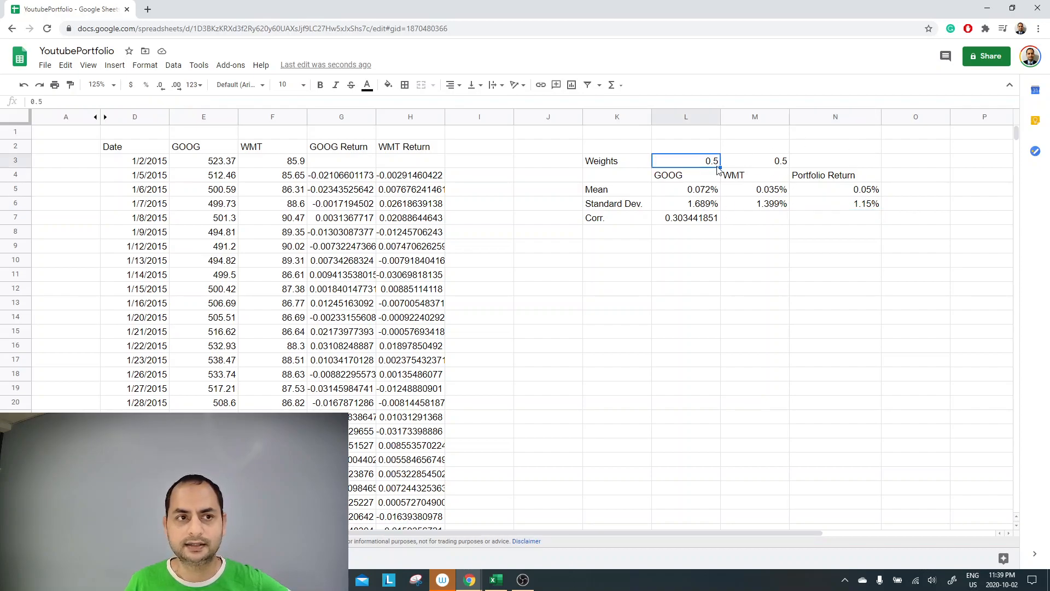
pyautogui.click(760, 165)
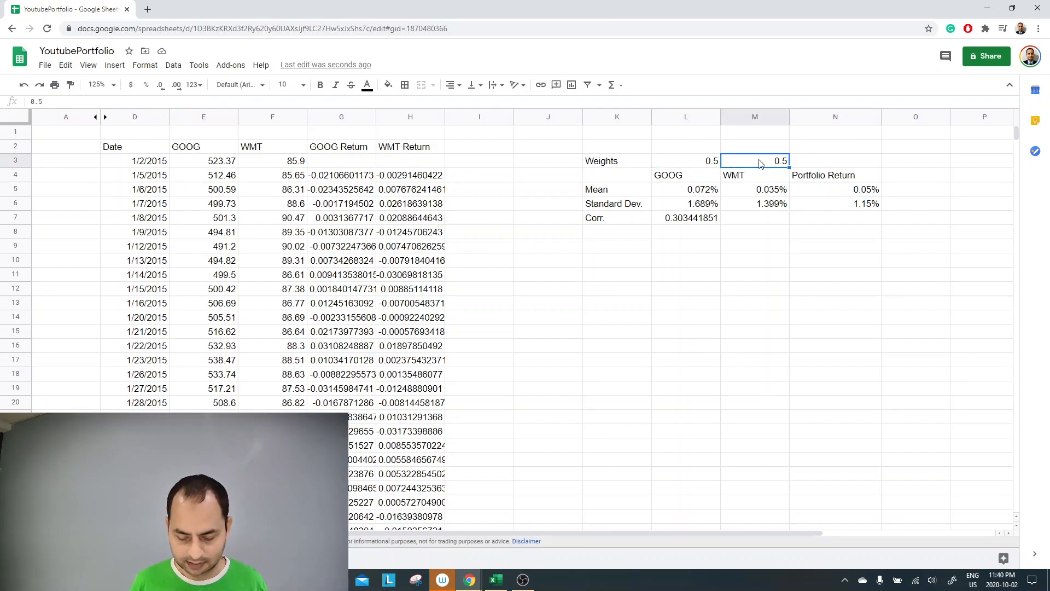
pyautogui.write('=1-')
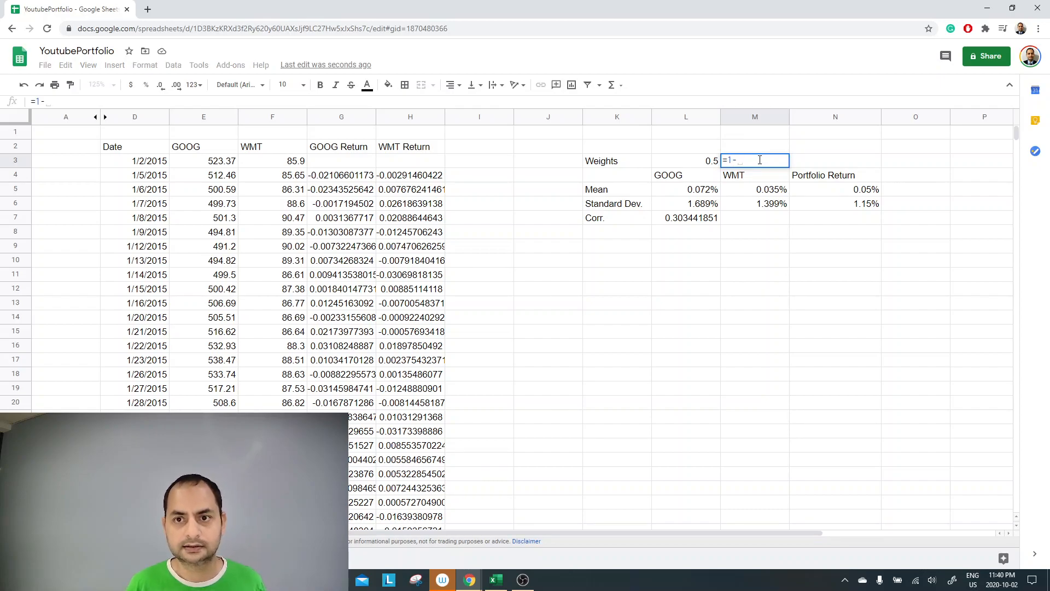
pyautogui.click(710, 161)
pyautogui.press('Return')
# Step: Try a GOOG weight of 0.7 in L3
pyautogui.press('Up')
pyautogui.press('Left')
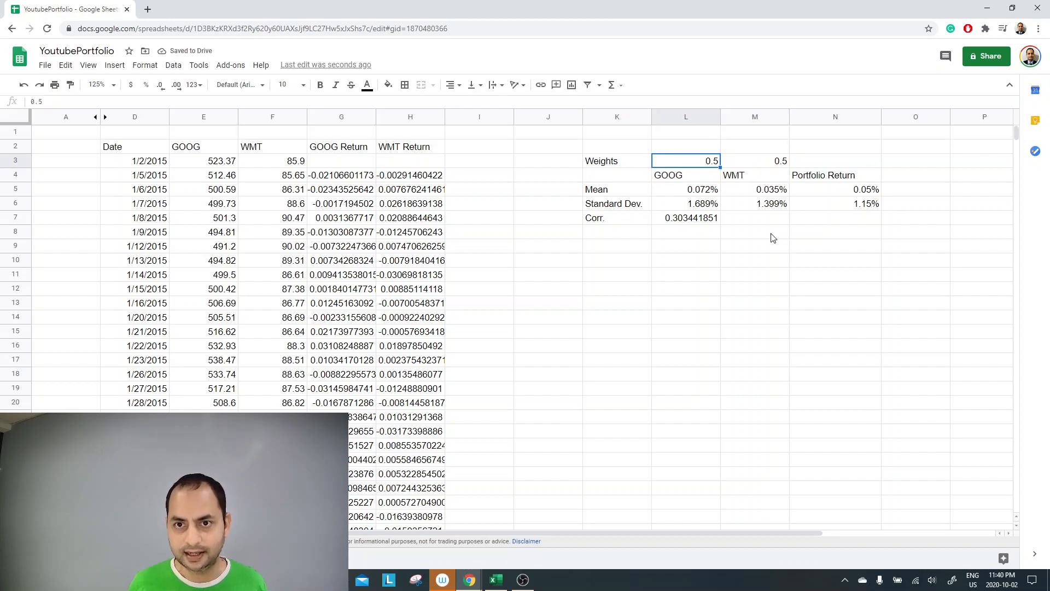
pyautogui.write('.7')
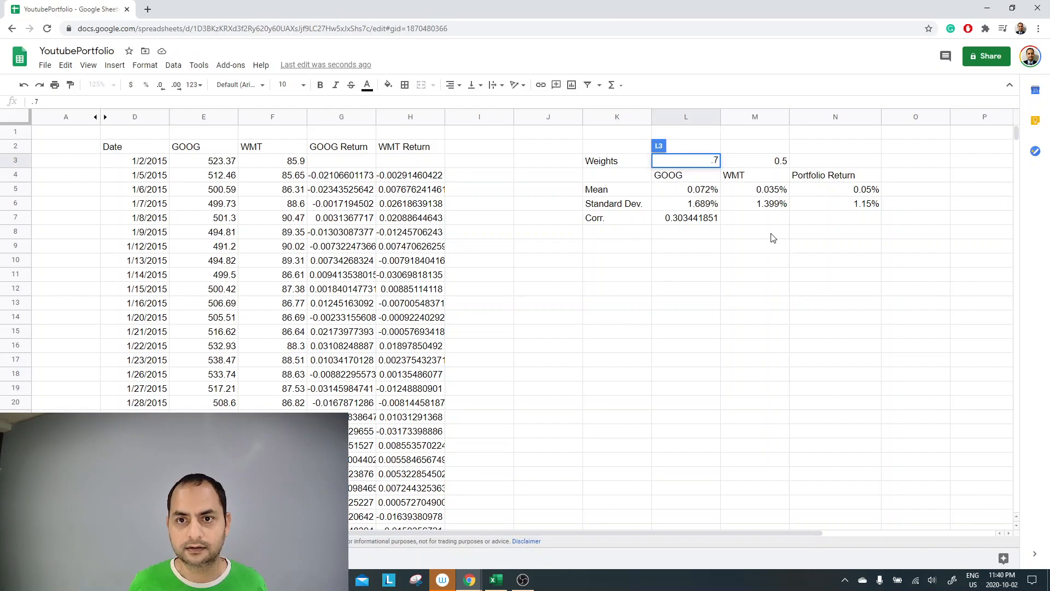
pyautogui.press('Return')
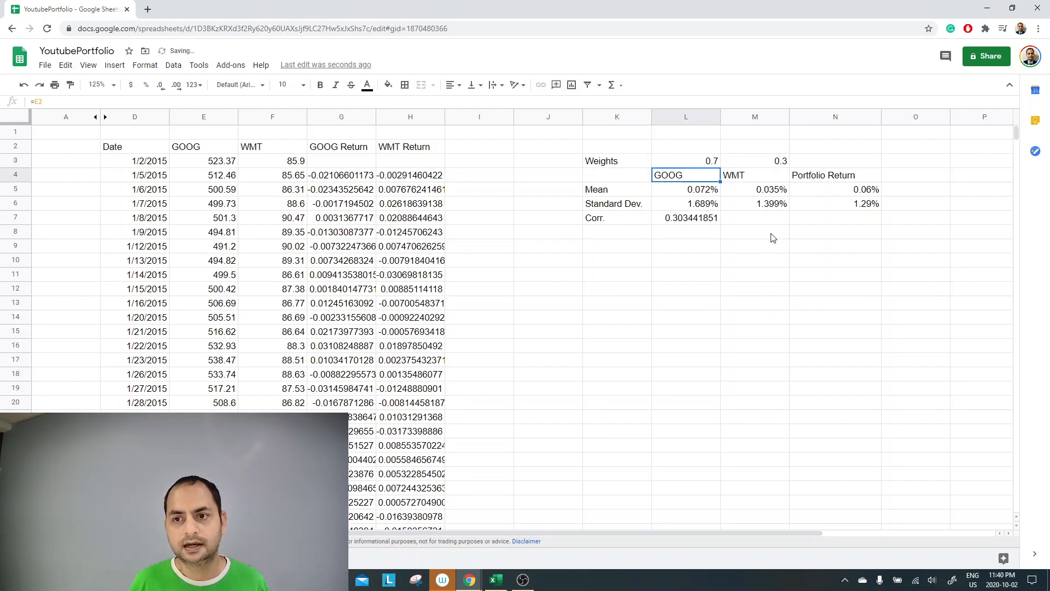
# Step: Set GOOG's weight in L3 to 0.3
pyautogui.press('Up')
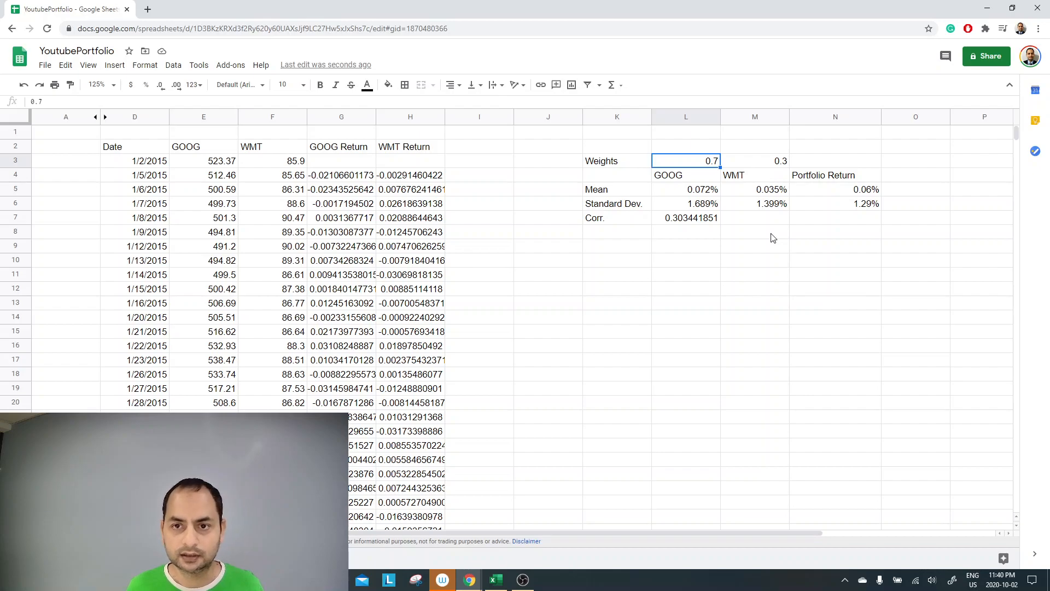
pyautogui.write('0.3')
pyautogui.press('Return')
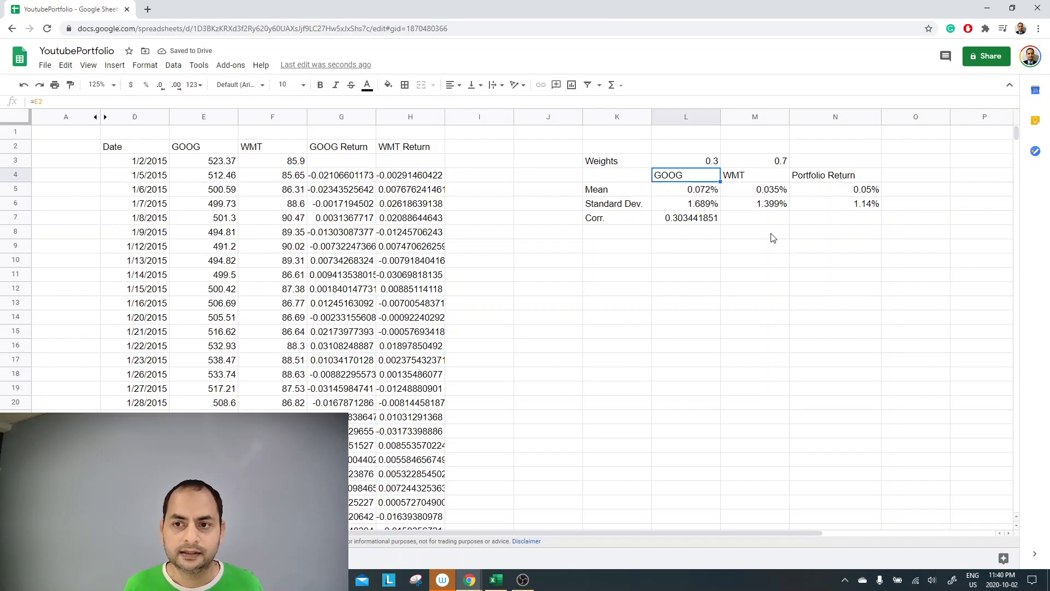
# Step: Compare the recalculated portfolio mean in N5 with the portfolio standard deviation in N6
pyautogui.press('Down')
pyautogui.press('Right')
pyautogui.press('Right')
pyautogui.press('Right')
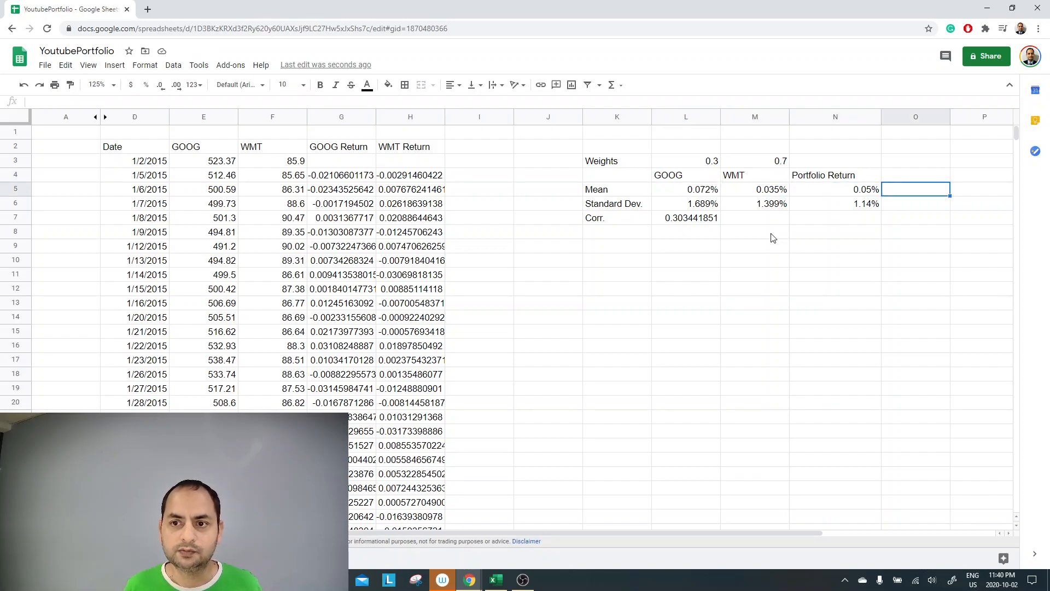
pyautogui.press('Left')
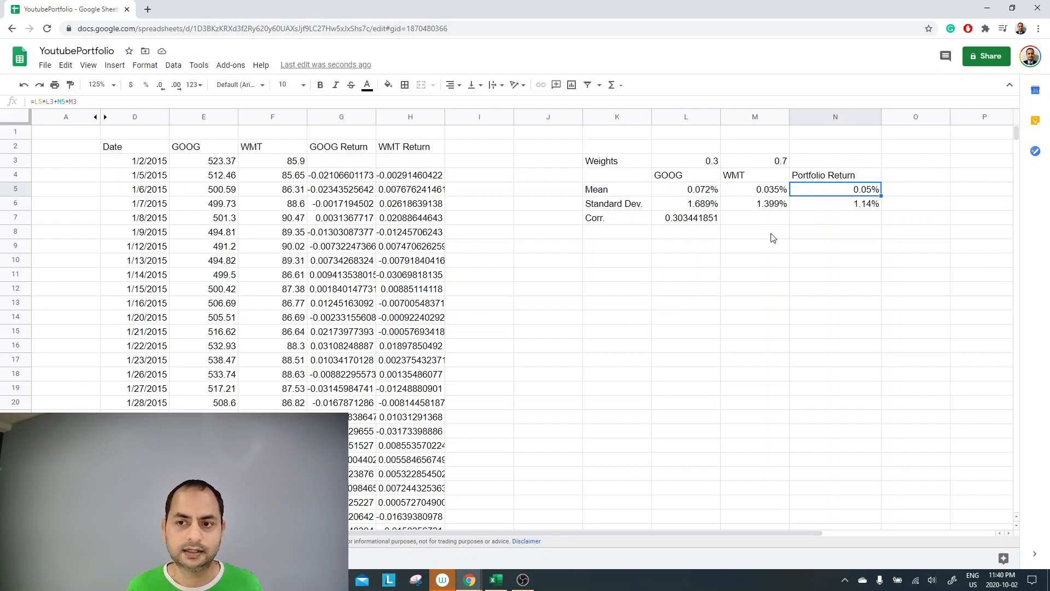
pyautogui.press('Down')
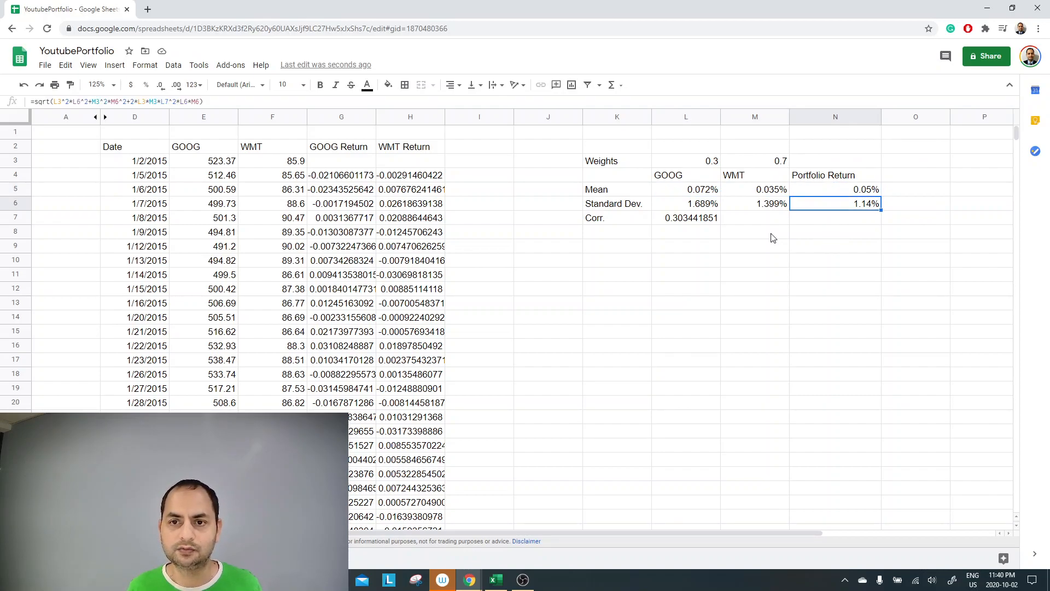
pyautogui.press('Up')
pyautogui.press('Up')
pyautogui.press('Down')
pyautogui.press('Down')
pyautogui.press('Up')
pyautogui.press('Down')
pyautogui.press('Up')
pyautogui.press('Down')
pyautogui.press('Up')
pyautogui.press('Up')
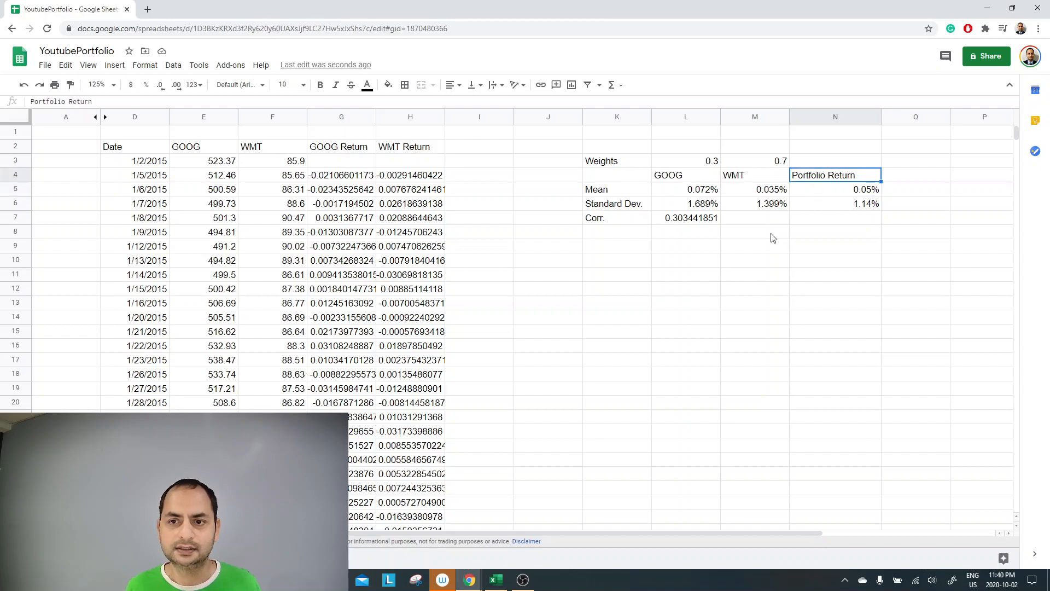
pyautogui.press('Right')
pyautogui.press('Down')
pyautogui.press('Down')
pyautogui.press('Down')
pyautogui.press('Down')
pyautogui.press('Down')
pyautogui.press('Left')
pyautogui.press('Left')
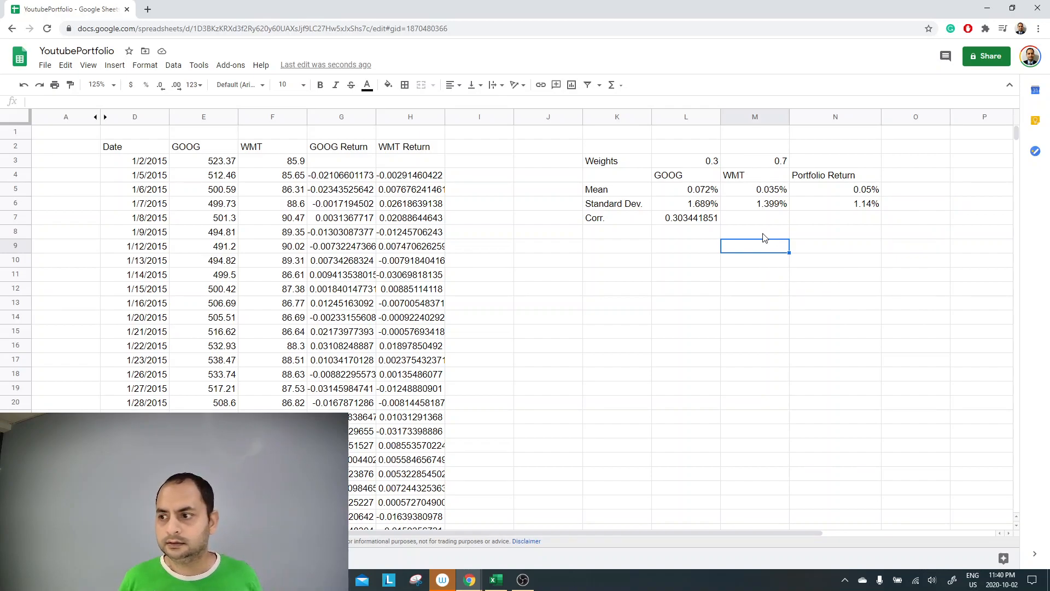
pyautogui.hotkey('alt', 'Tab')
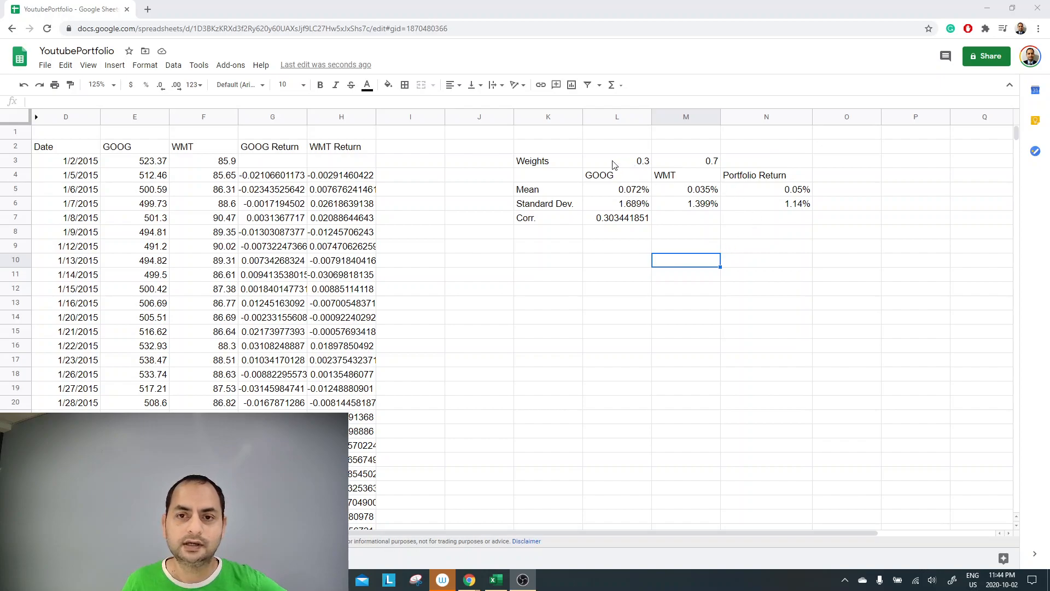
# Step: Examine the weights in L3:M3, the portfolio mean and standard deviation in N5:N6, and the GOOG–WMT correlation in L7
pyautogui.moveTo(614, 162); pyautogui.dragTo(684, 159)
pyautogui.keyDown('shift'); pyautogui.click(684, 159); pyautogui.keyUp('shift')
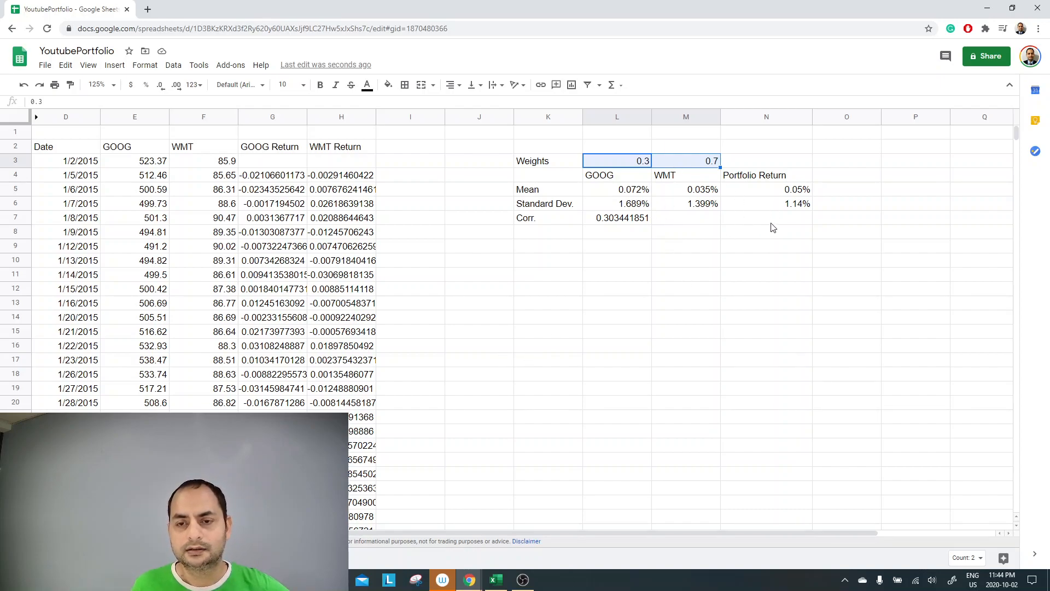
pyautogui.click(595, 180)
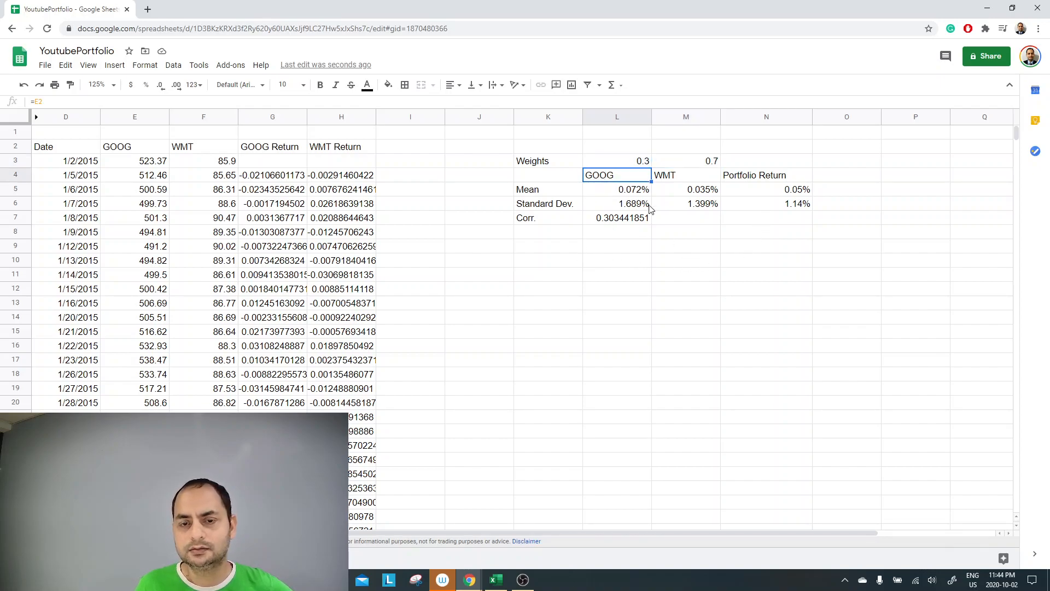
pyautogui.click(768, 209)
pyautogui.click(765, 192)
pyautogui.click(764, 212)
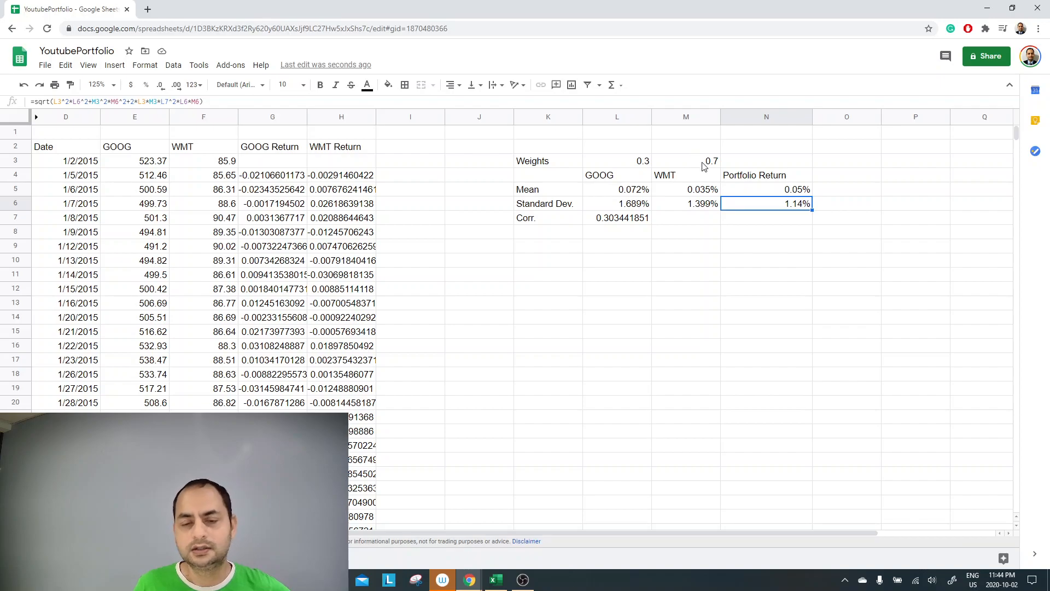
pyautogui.click(629, 219)
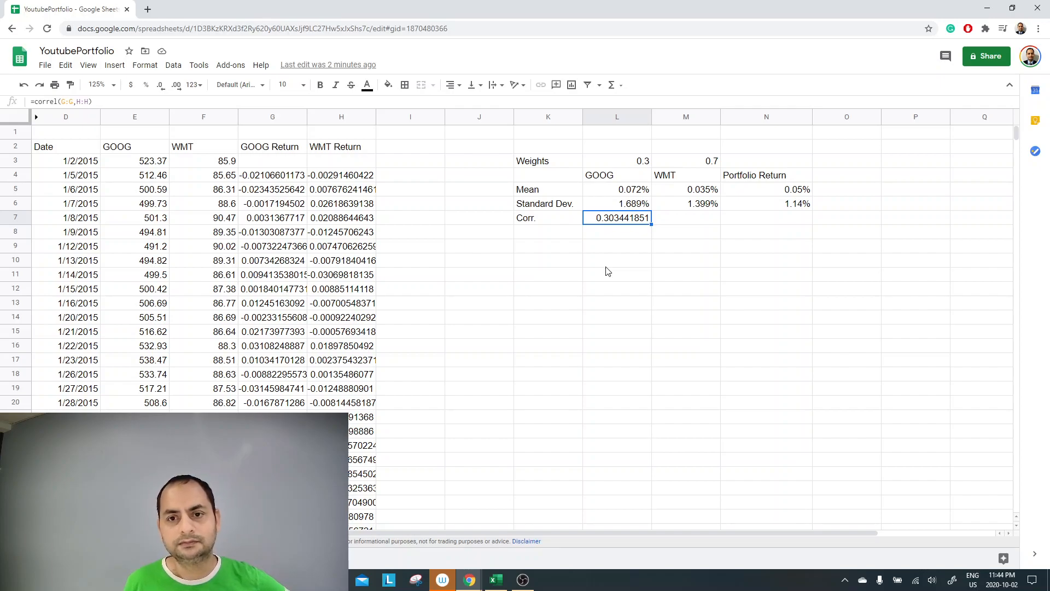
pyautogui.click(613, 206)
pyautogui.click(612, 219)
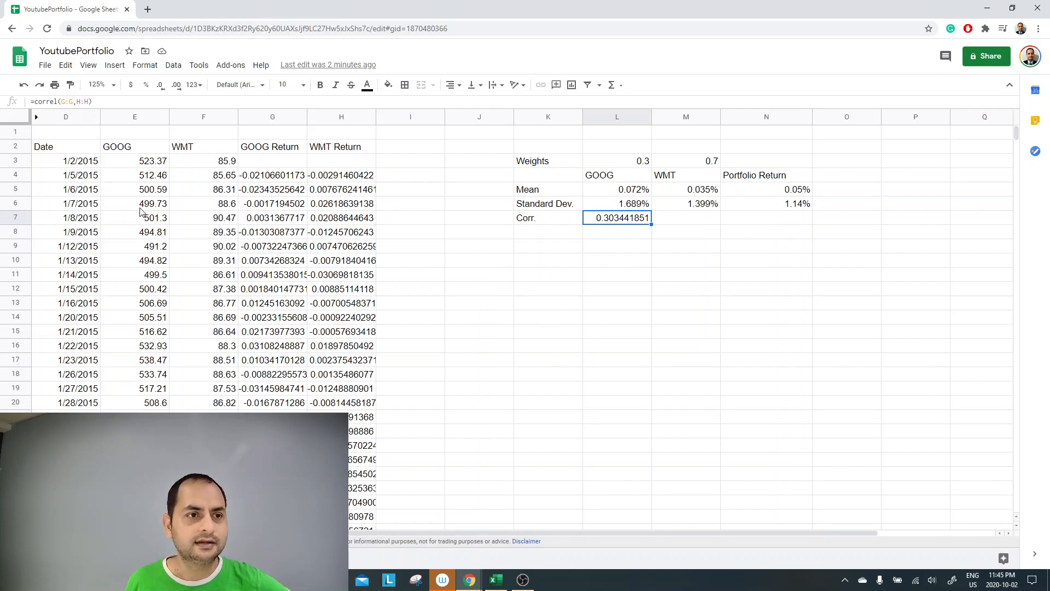
pyautogui.click(521, 305)
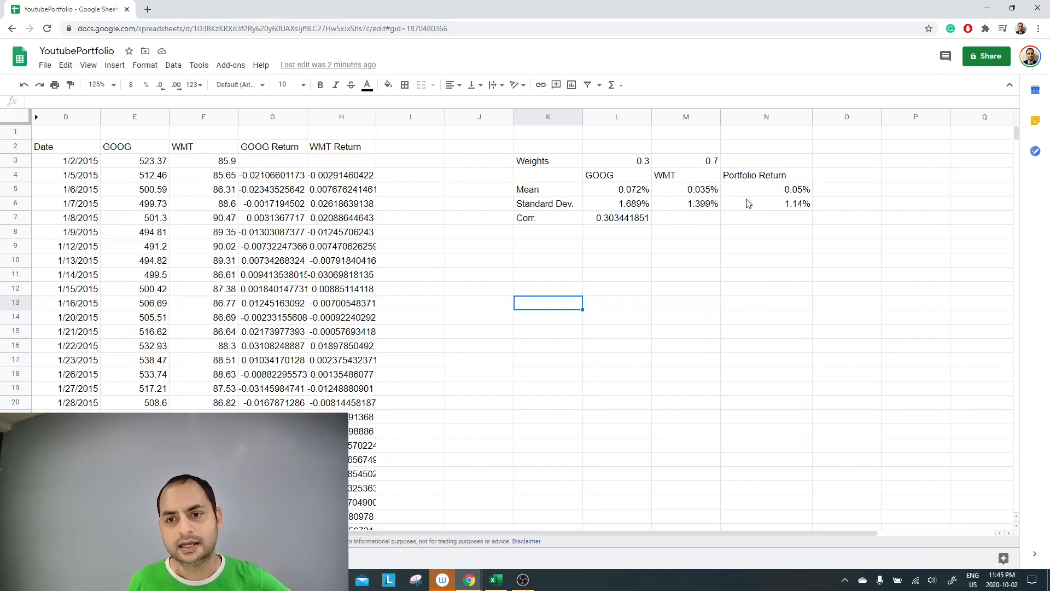
pyautogui.click(767, 204)
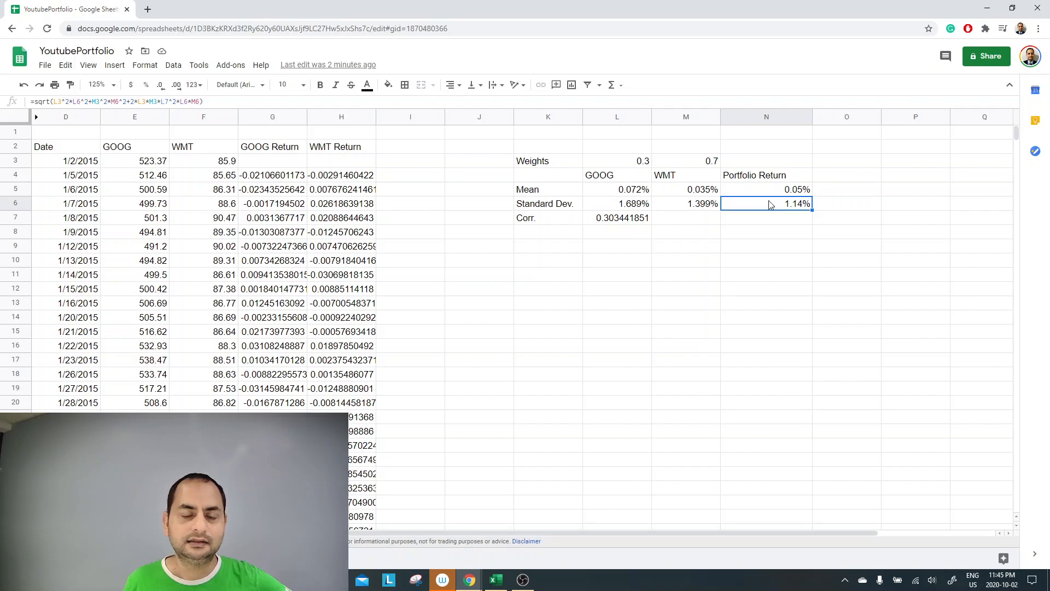
pyautogui.click(552, 209)
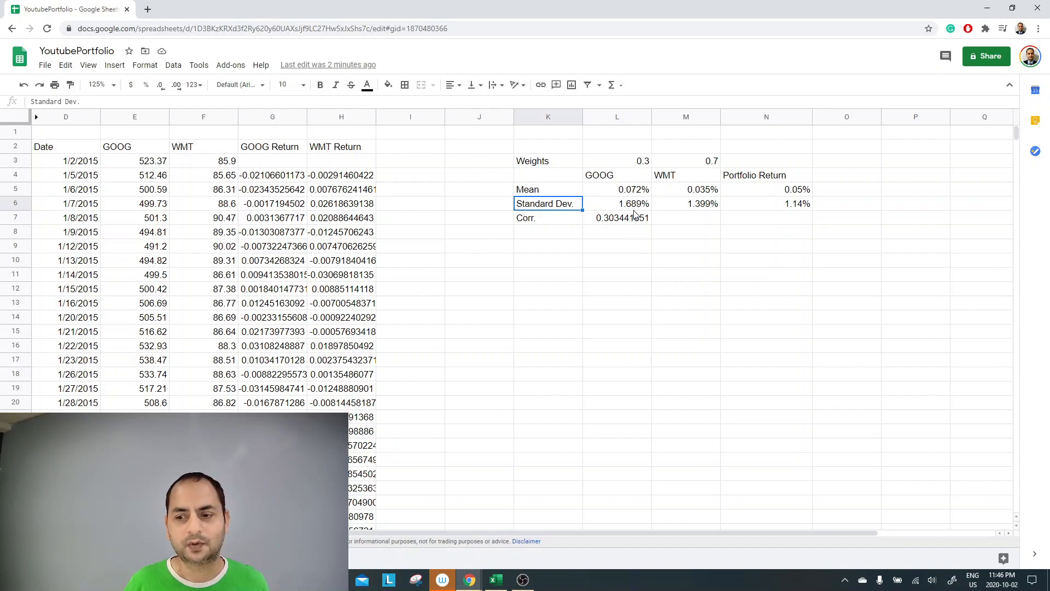
pyautogui.click(452, 191)
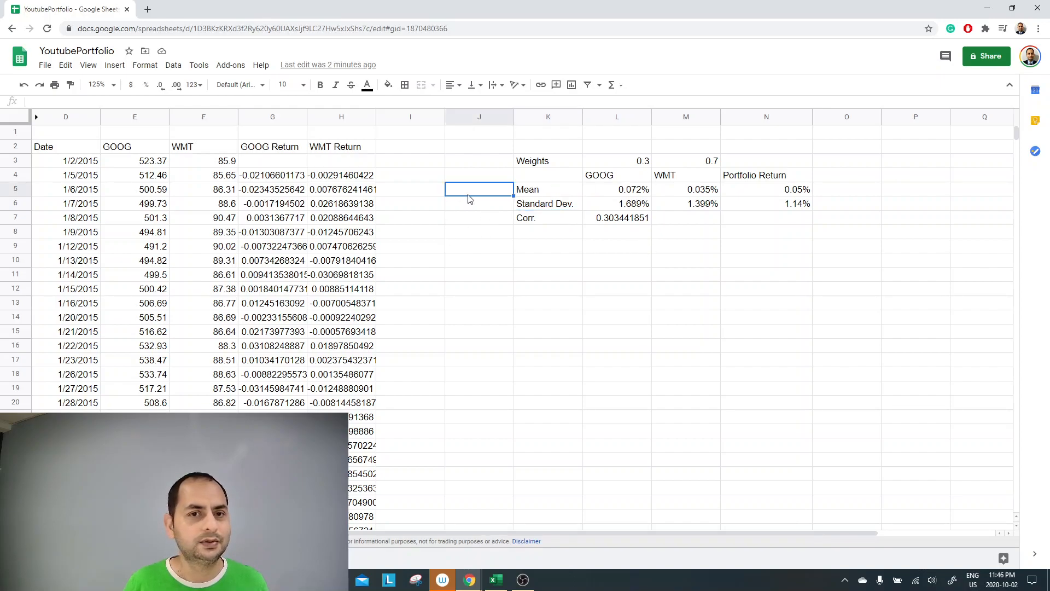
pyautogui.click(597, 231)
pyautogui.click(610, 191)
pyautogui.click(624, 234)
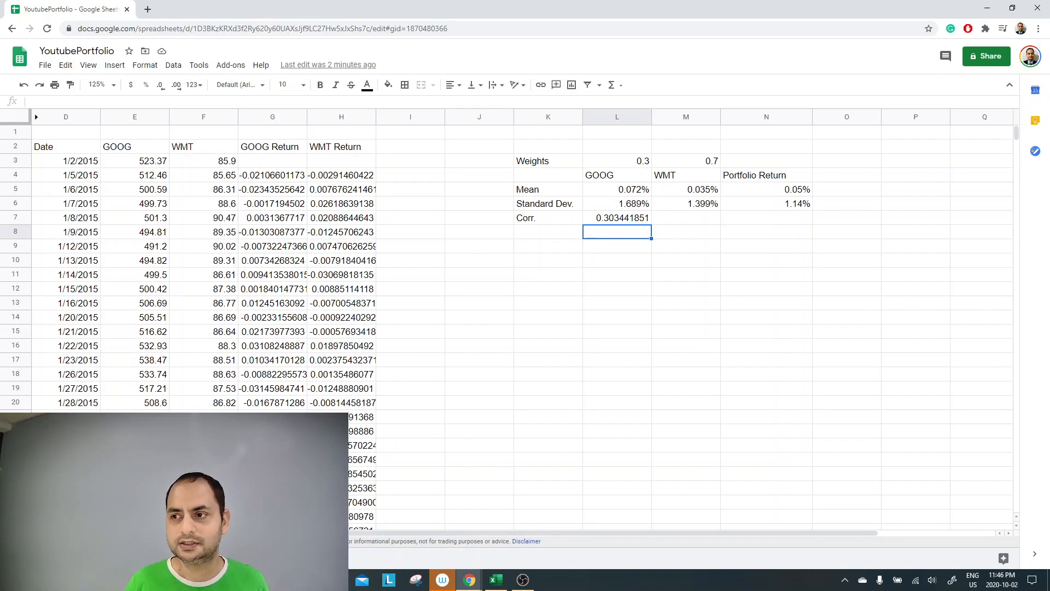
pyautogui.hotkey('alt', 'Tab')
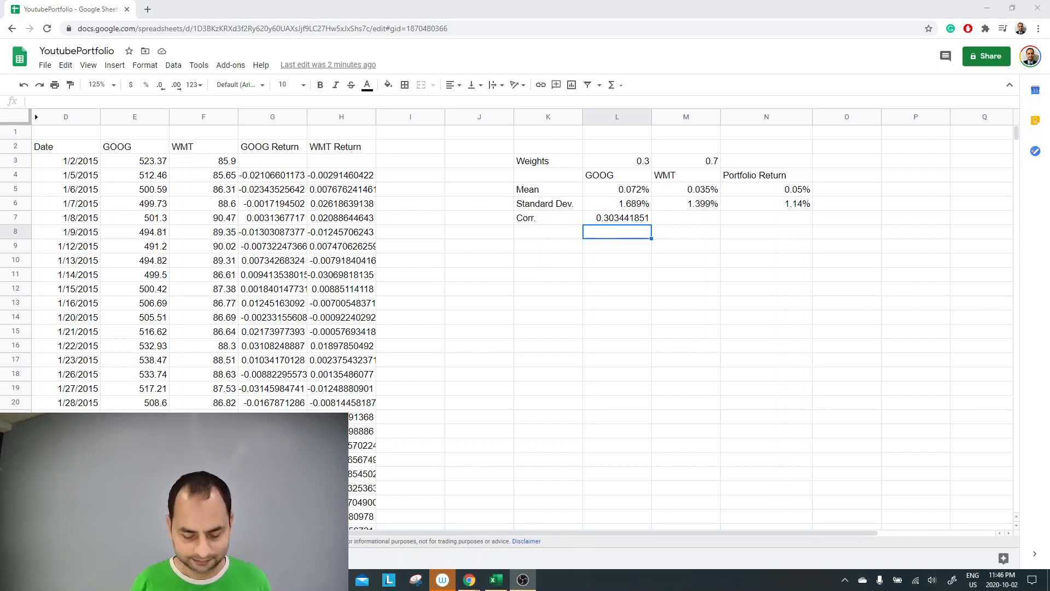